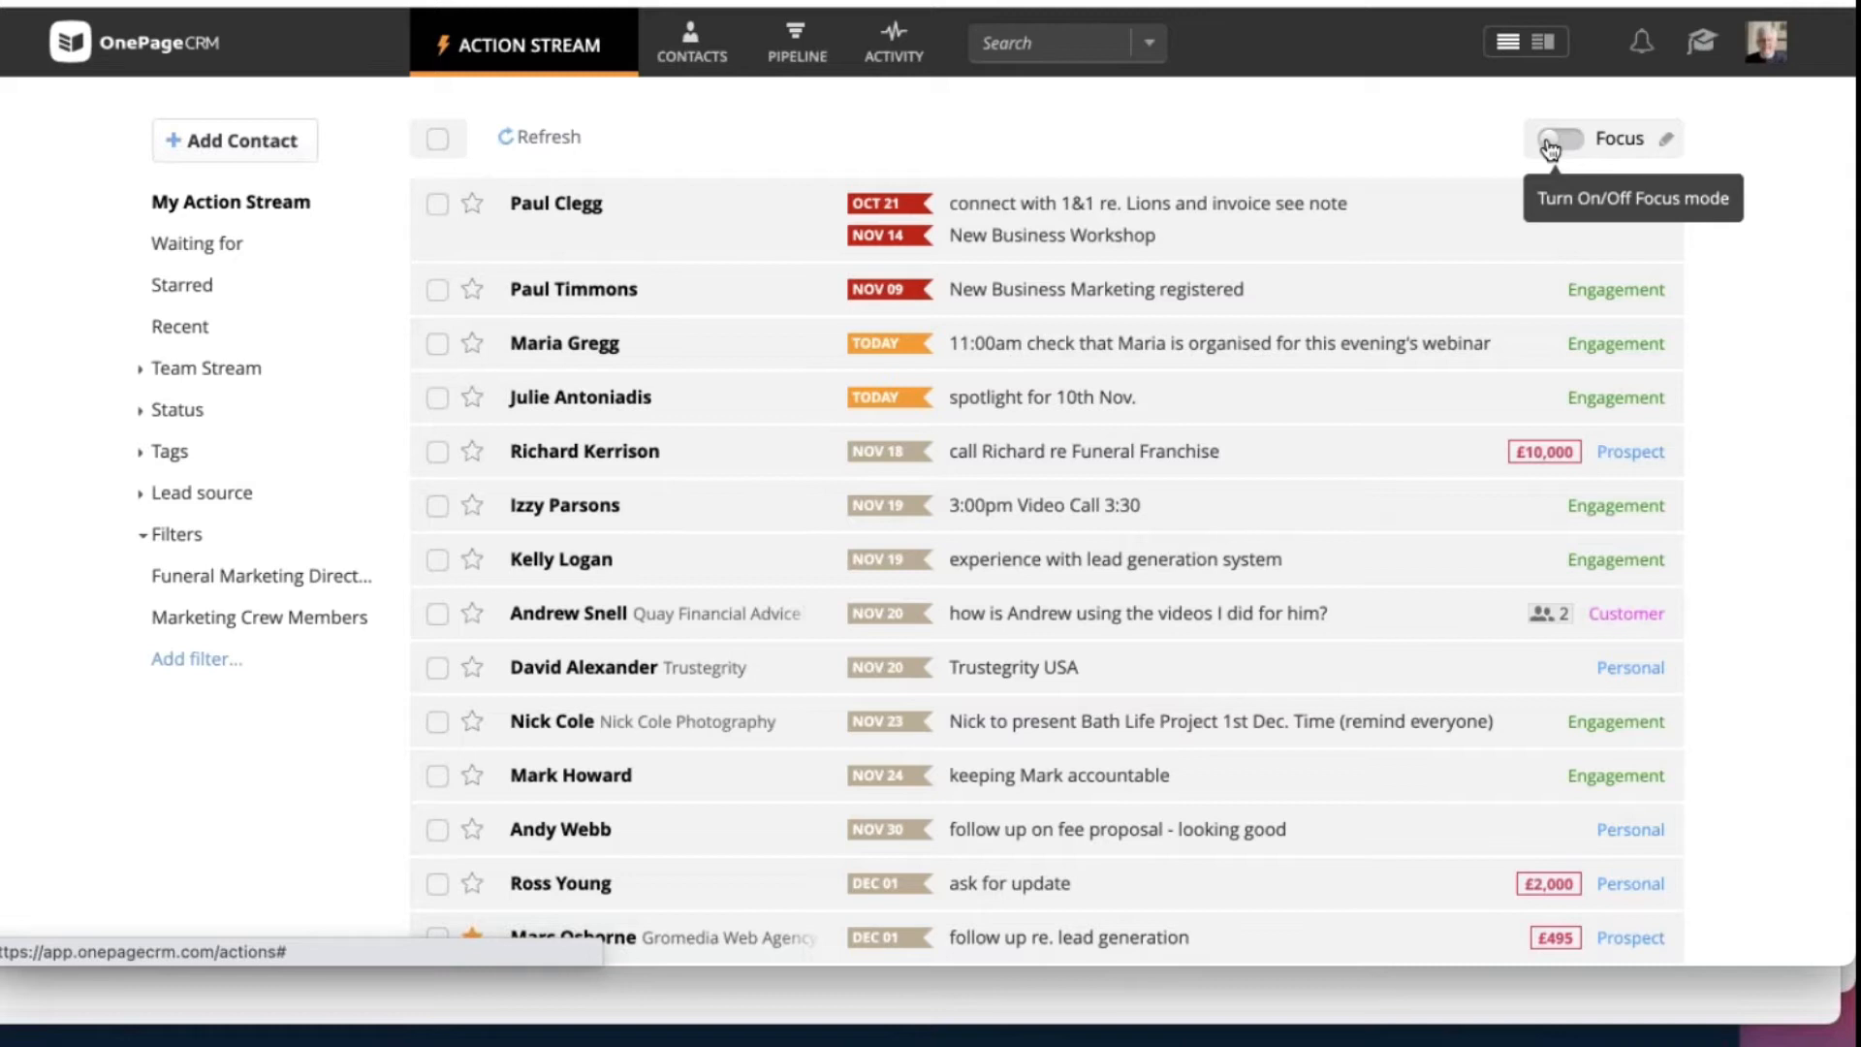
Step: Turn on Focus mode for the action stream and view its customization options without changing them
{"action": "left_click", "coordinate": [1555, 142]}
{"action": "left_click", "coordinate": [1666, 147]}
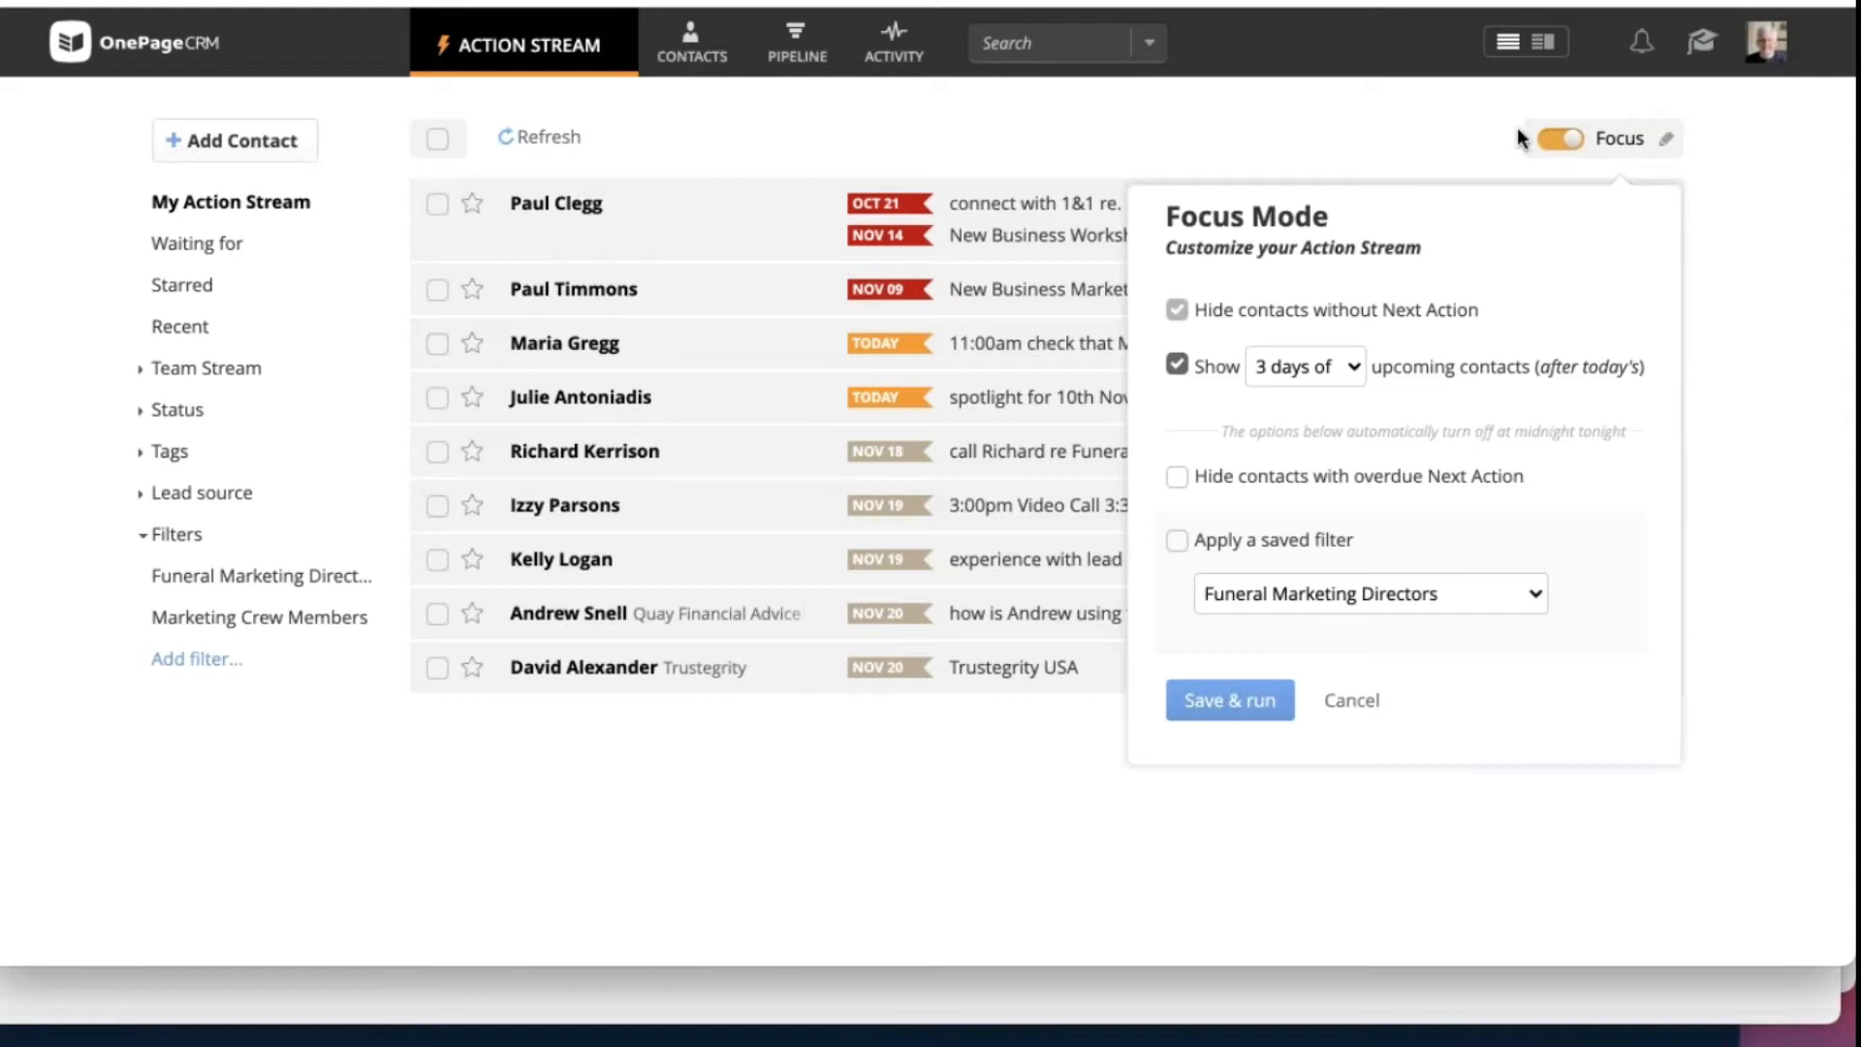
{"action": "left_click", "coordinate": [1296, 141]}
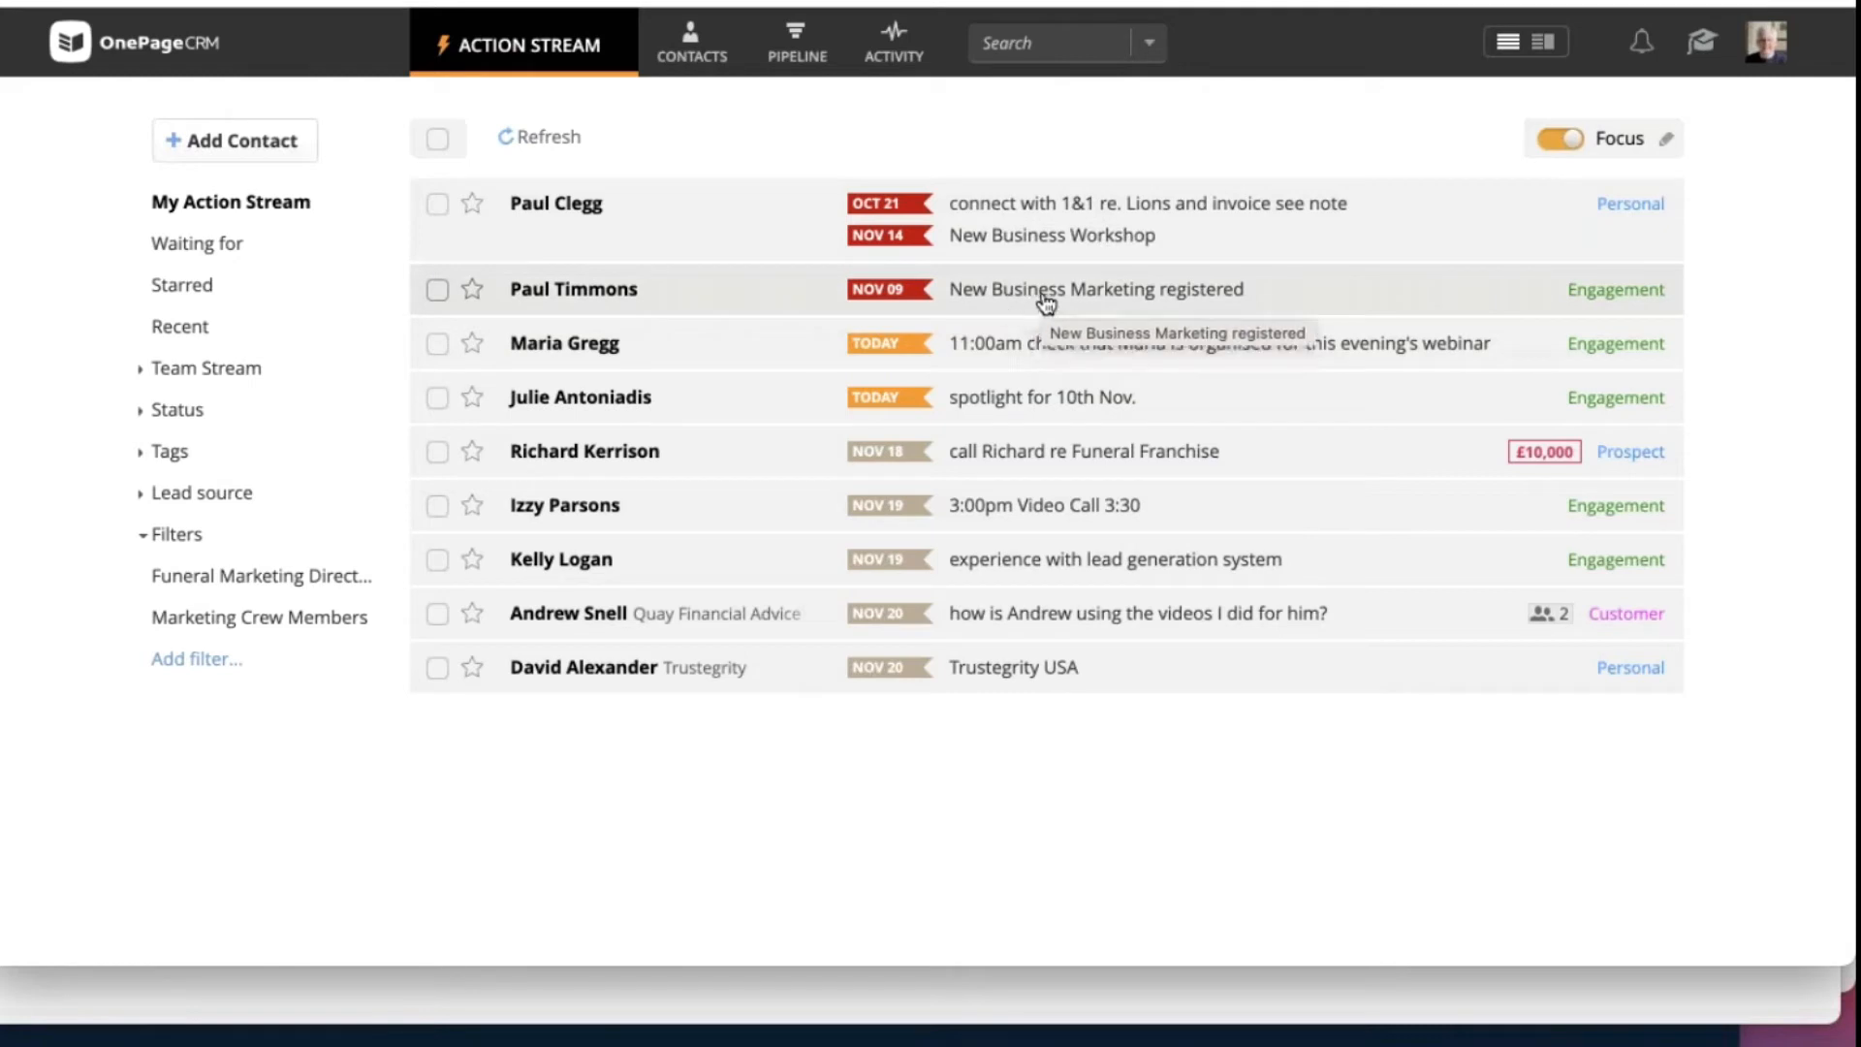
Step: View the rescheduling options for the "New Business Marketing registered" and "spotlight for 10th Nov." actions
{"action": "left_click", "coordinate": [891, 292]}
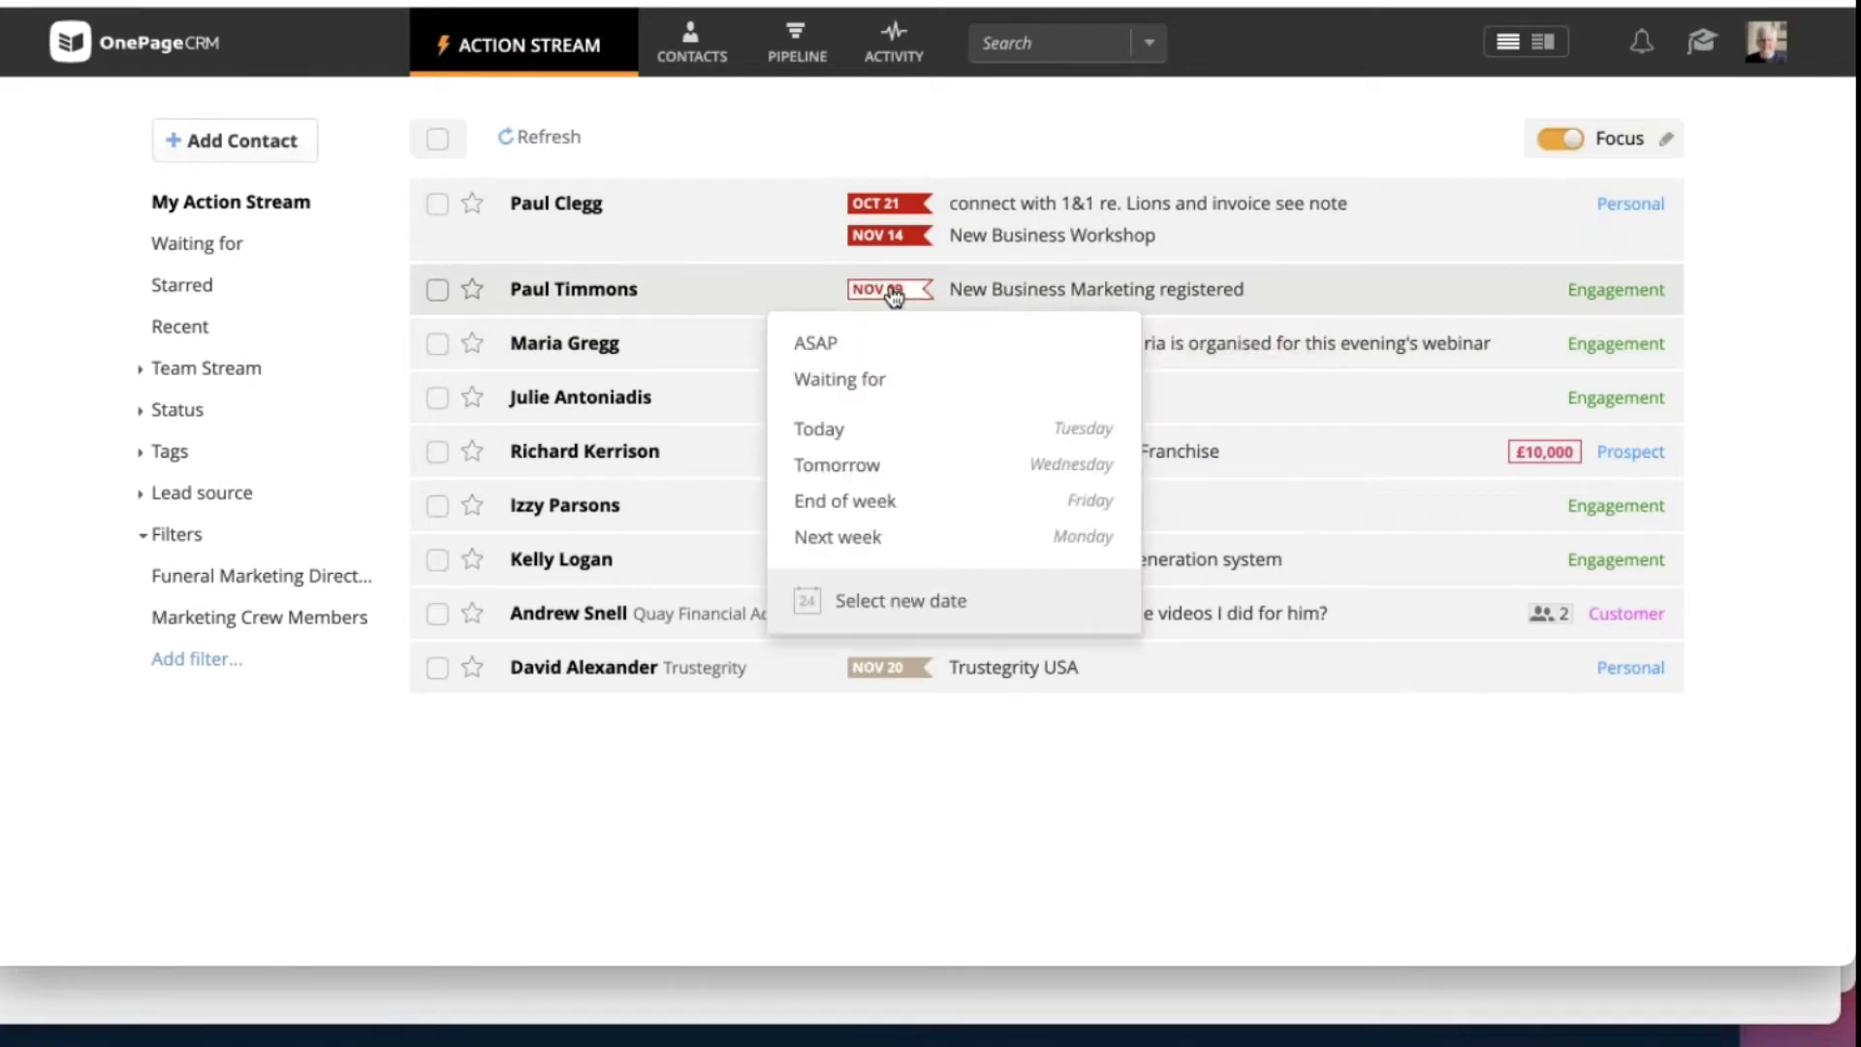
{"action": "left_click", "coordinate": [723, 114]}
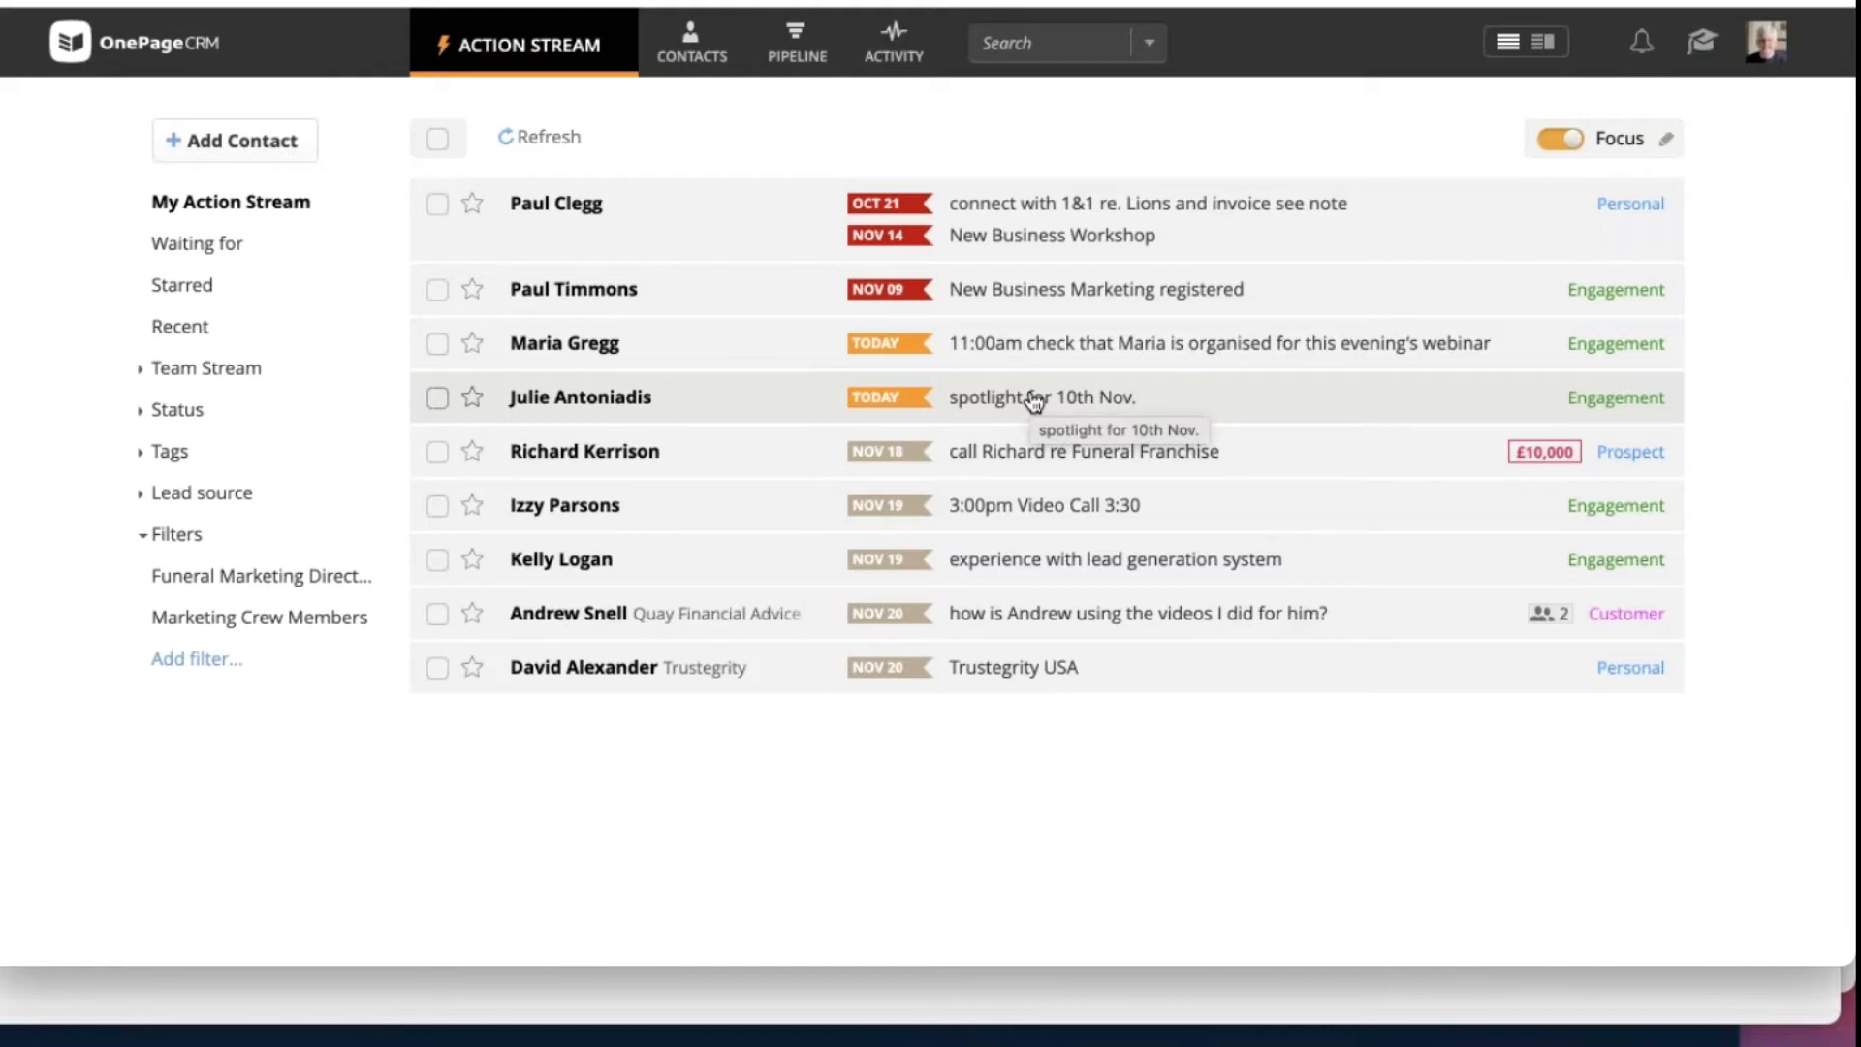
{"action": "left_click", "coordinate": [890, 409]}
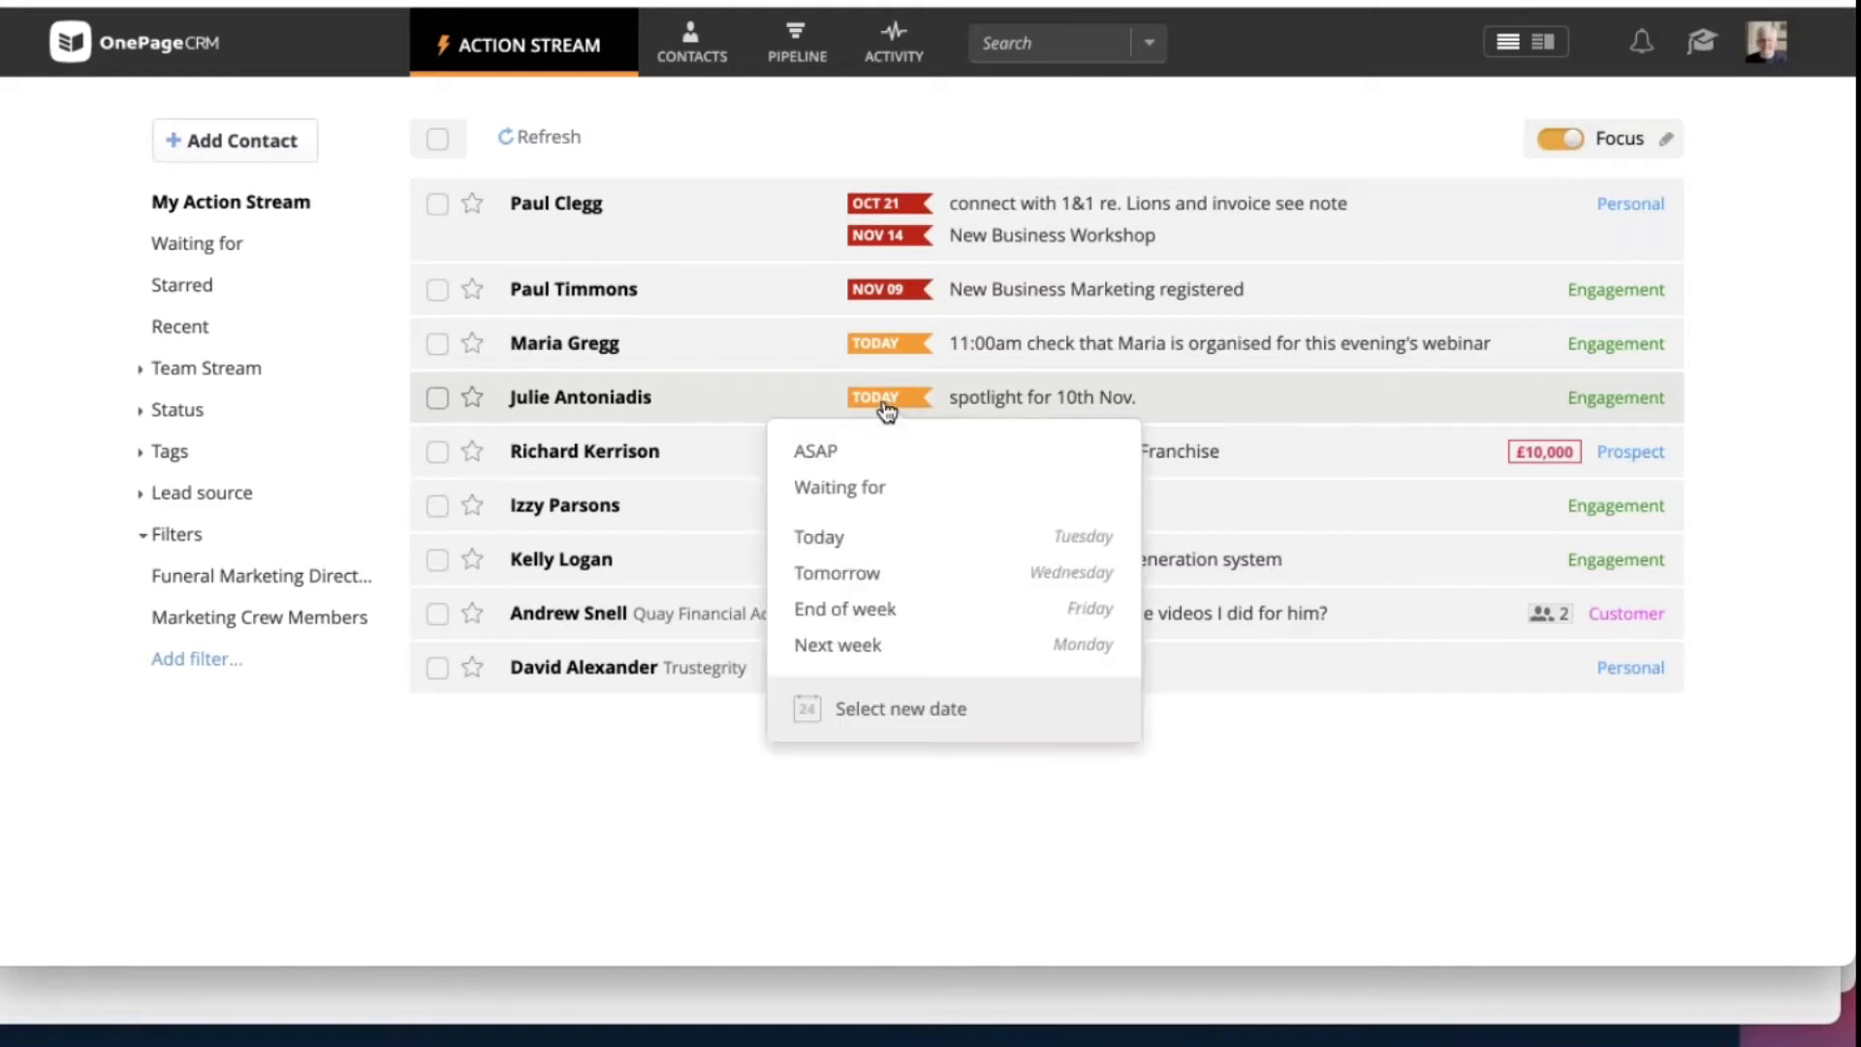
Step: Open the contact record that has the "spotlight for 10th Nov." action and bring its next action into view
{"action": "left_click", "coordinate": [627, 409]}
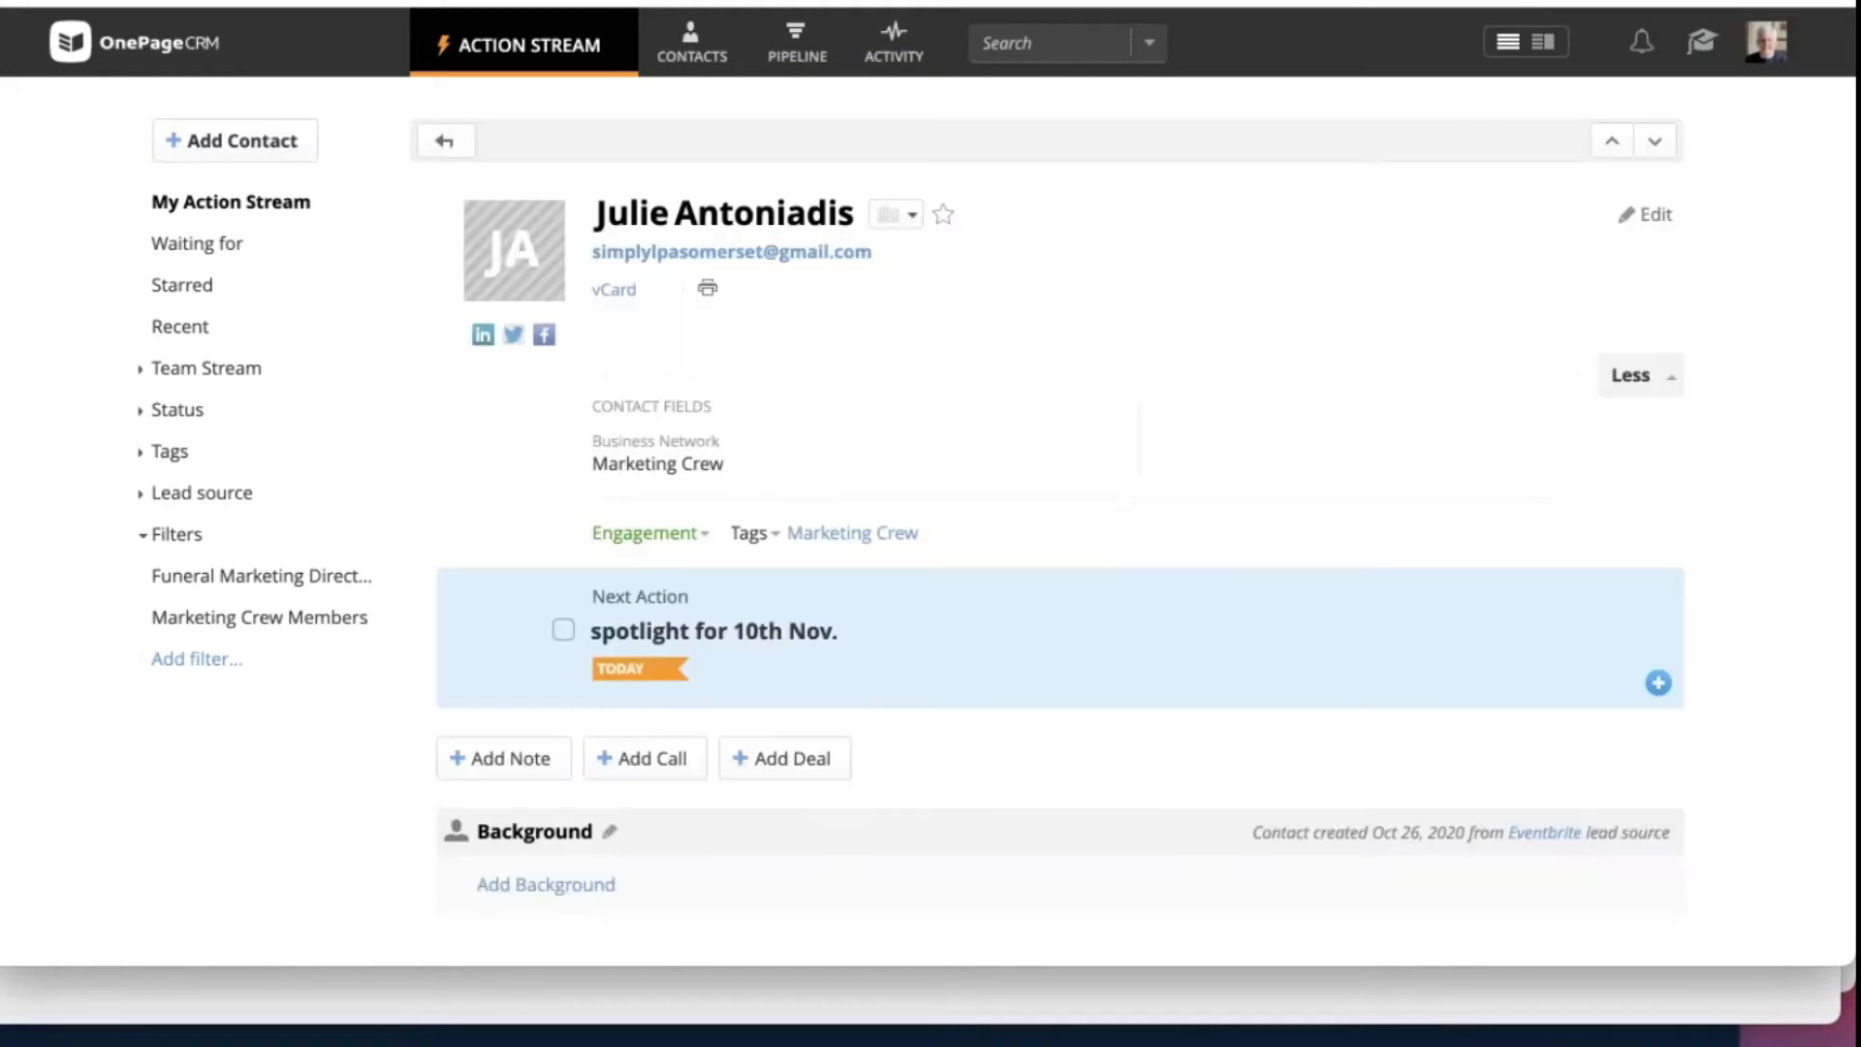
{"action": "left_click", "coordinate": [625, 670]}
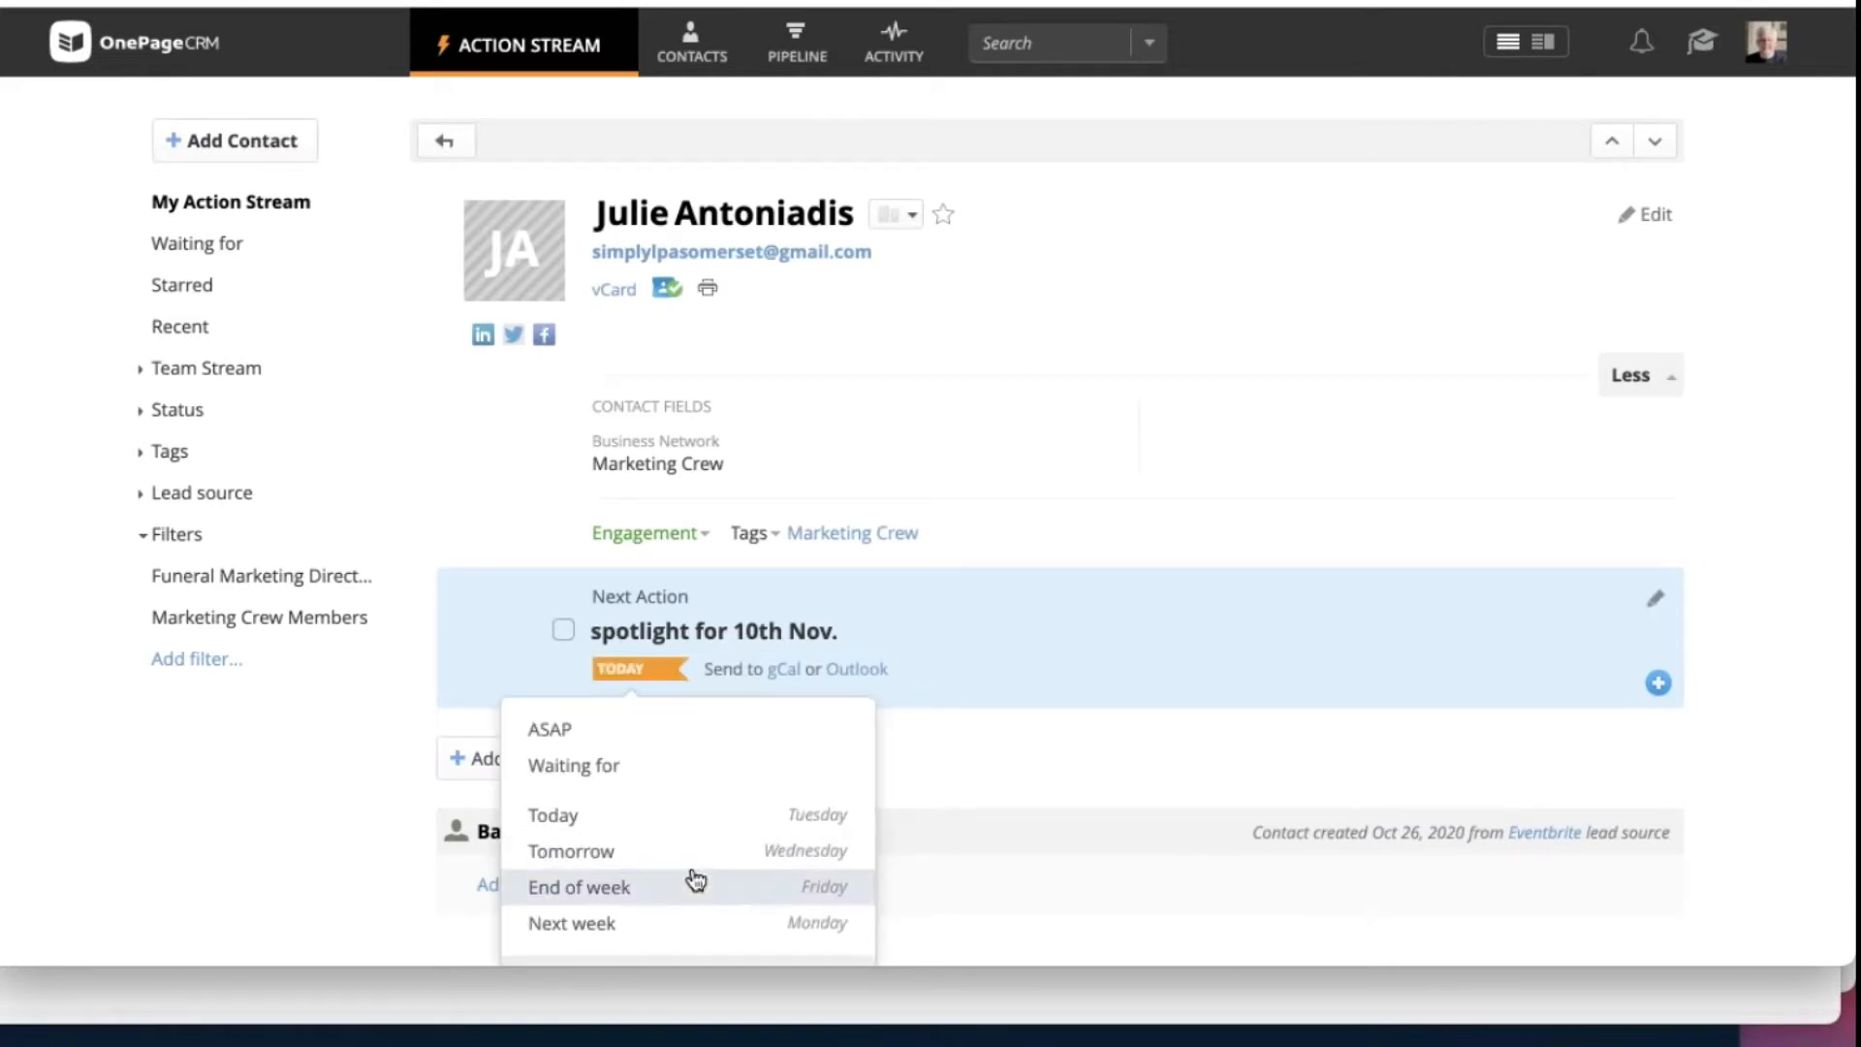
{"action": "scroll", "coordinate": [694, 880], "scroll_direction": "down", "scroll_amount": 2}
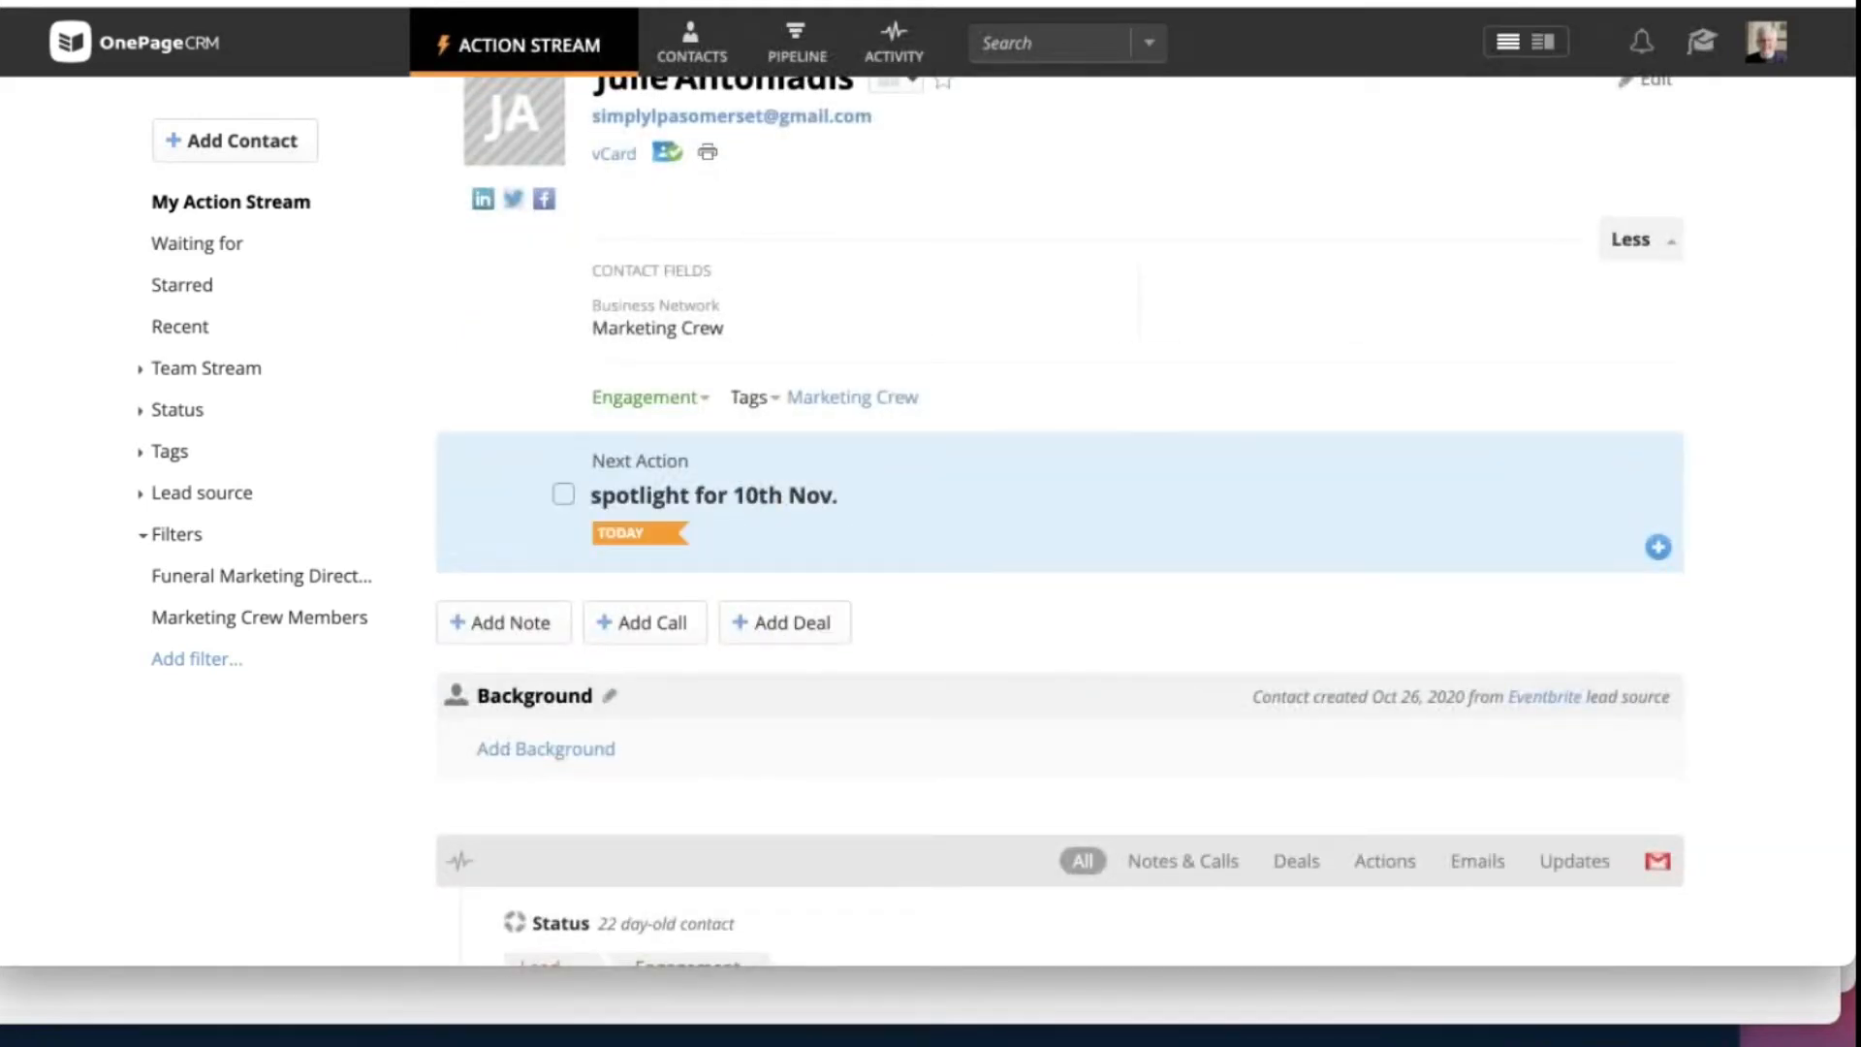
Step: Reschedule the contact's "spotlight for 10th Nov." action to Tomorrow and subsequently to Next week
{"action": "left_click", "coordinate": [635, 533]}
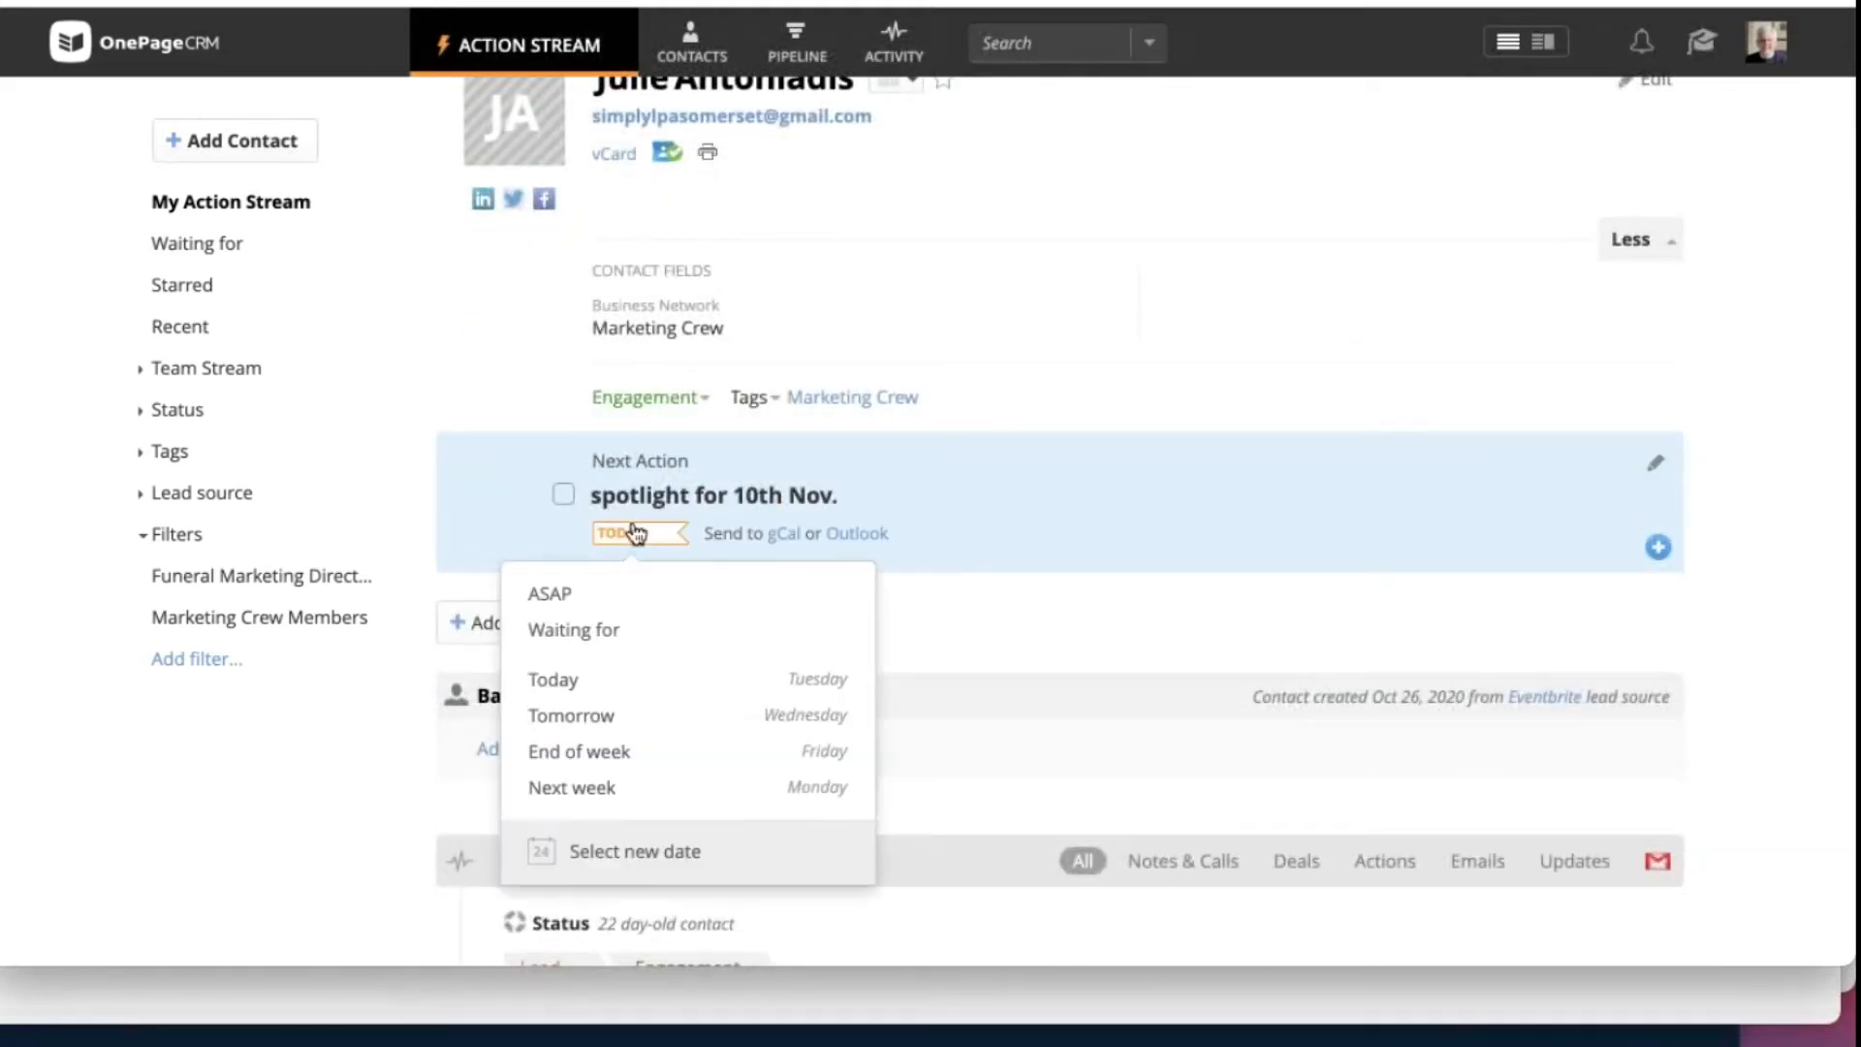
{"action": "left_click", "coordinate": [644, 710]}
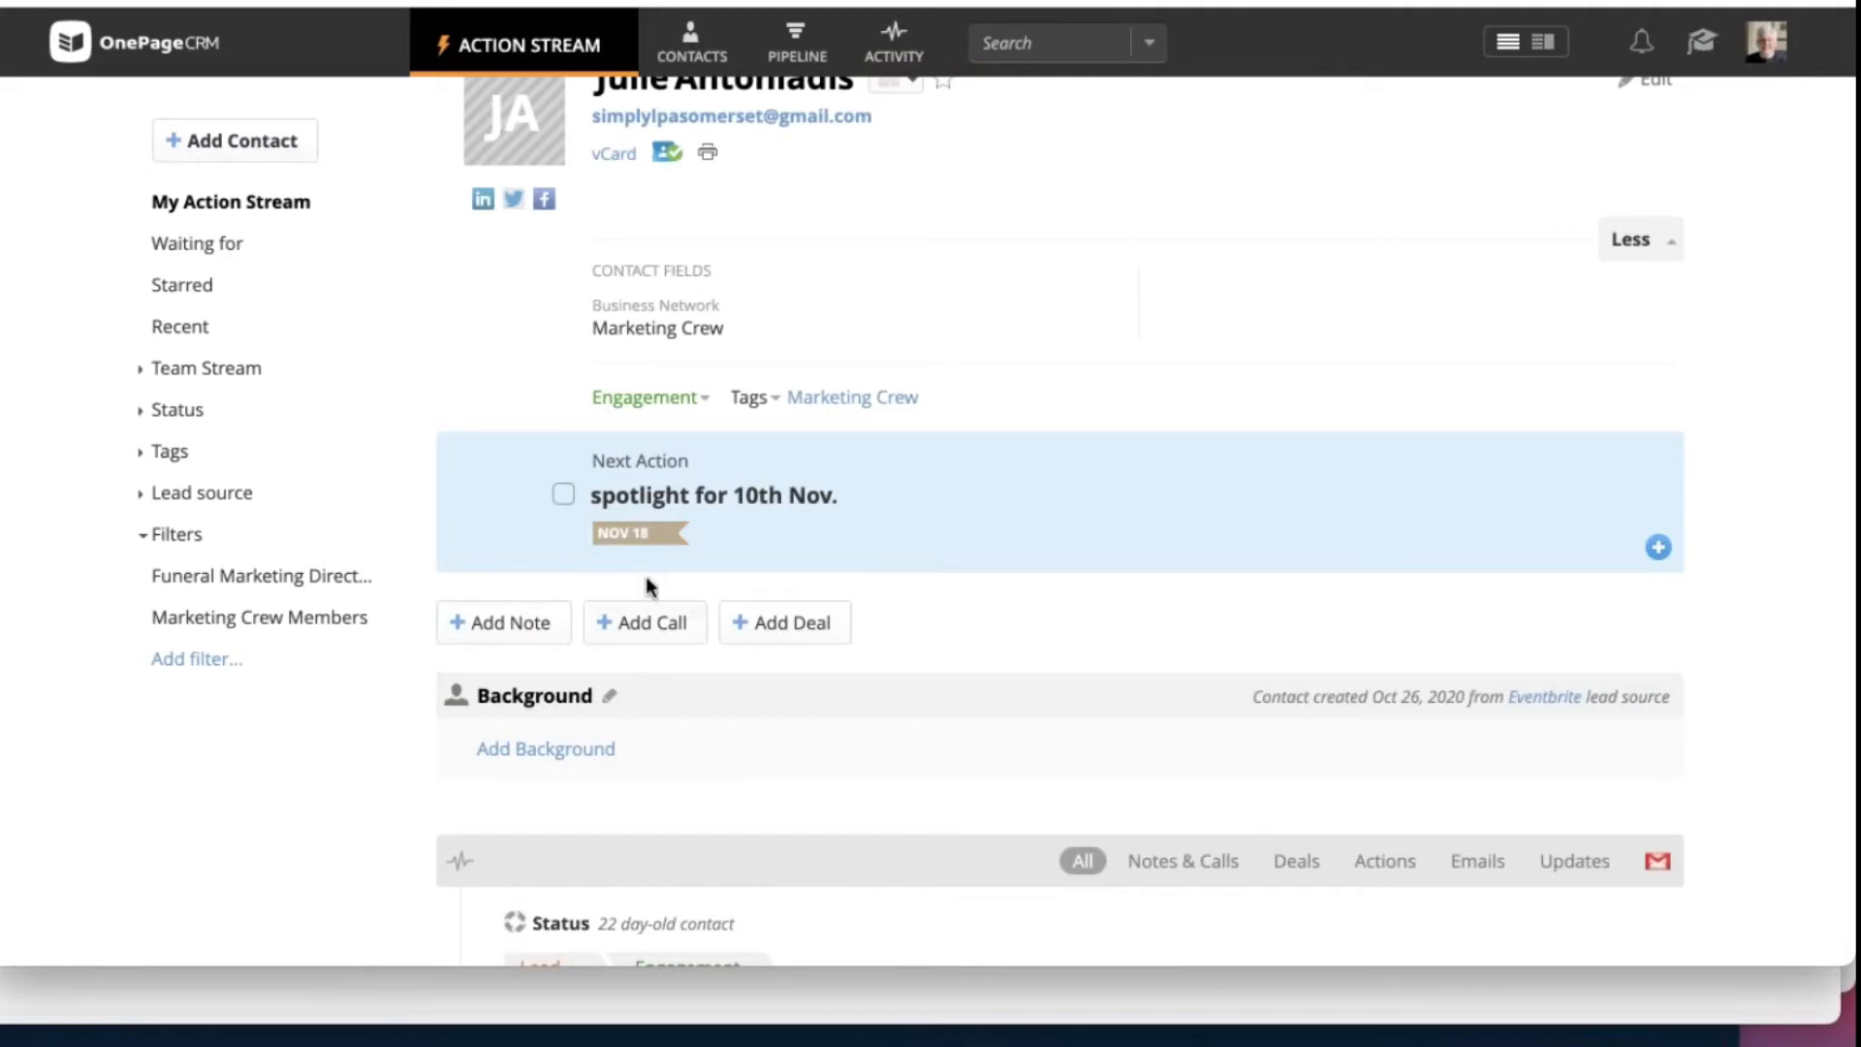
{"action": "left_click", "coordinate": [635, 539]}
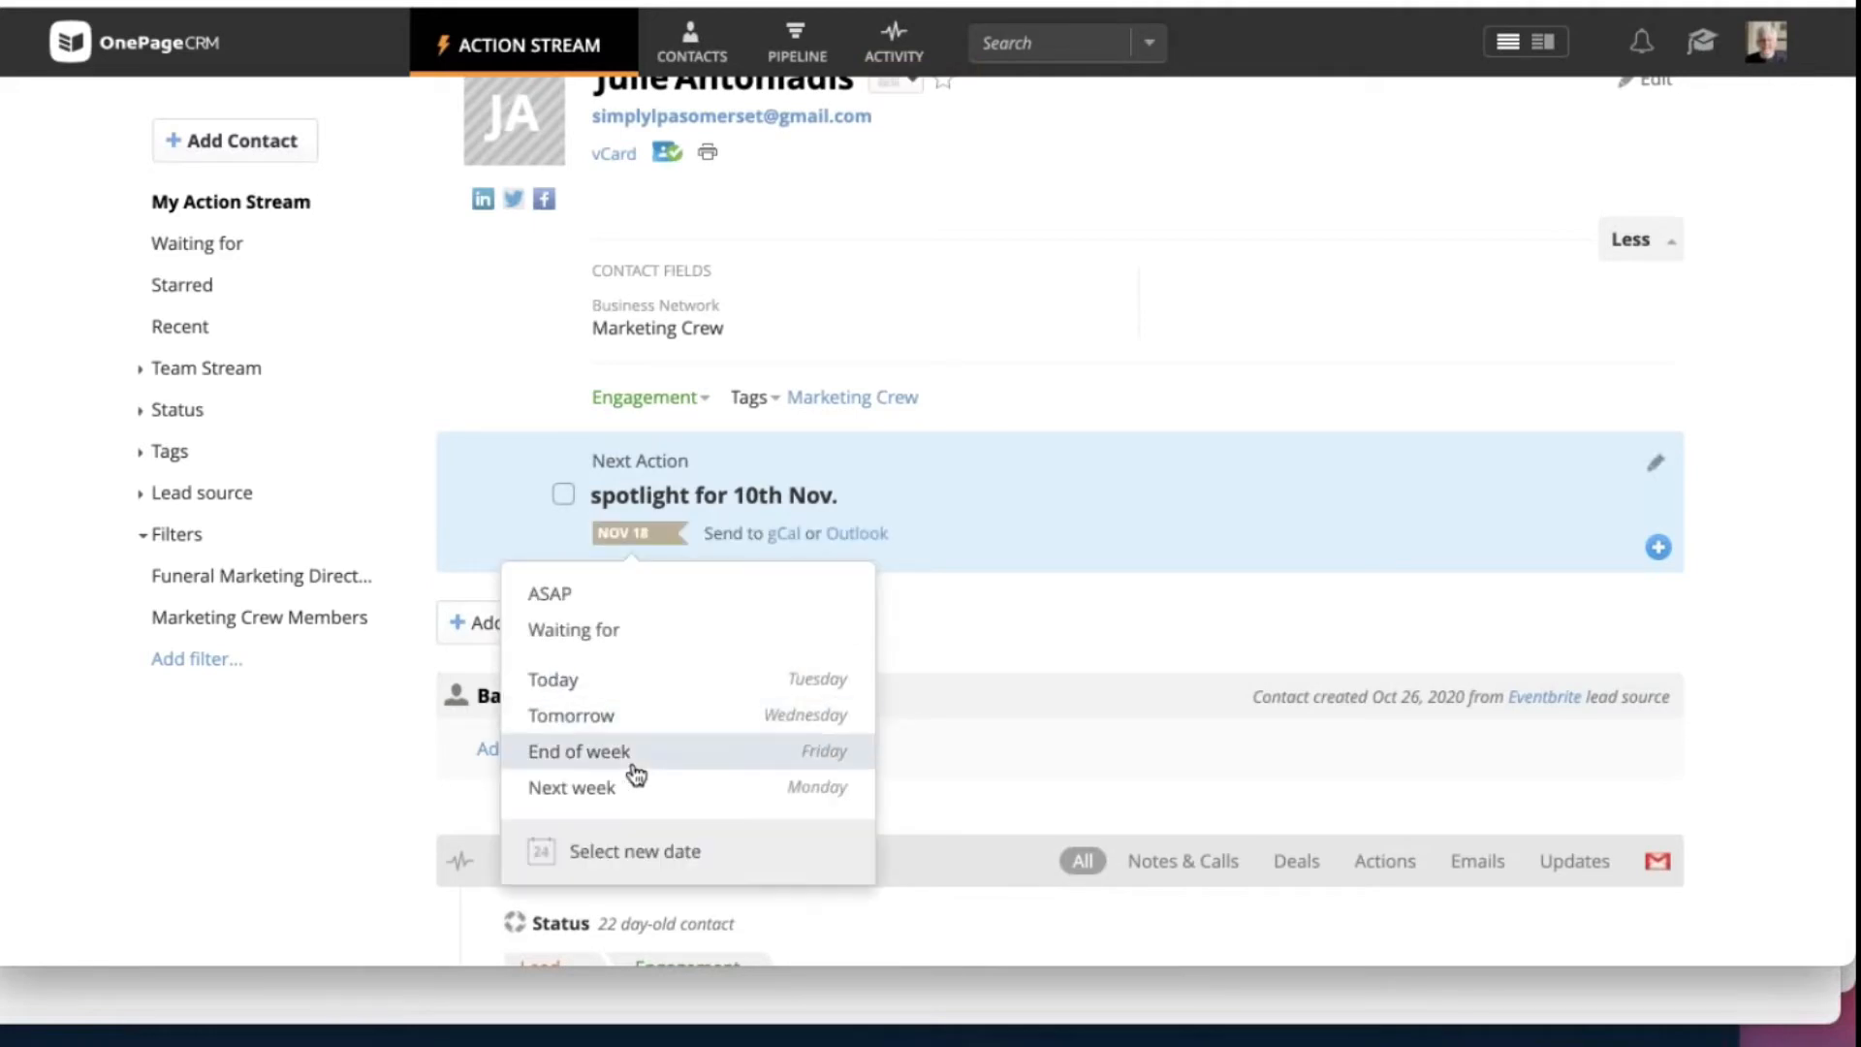
{"action": "left_click", "coordinate": [631, 795]}
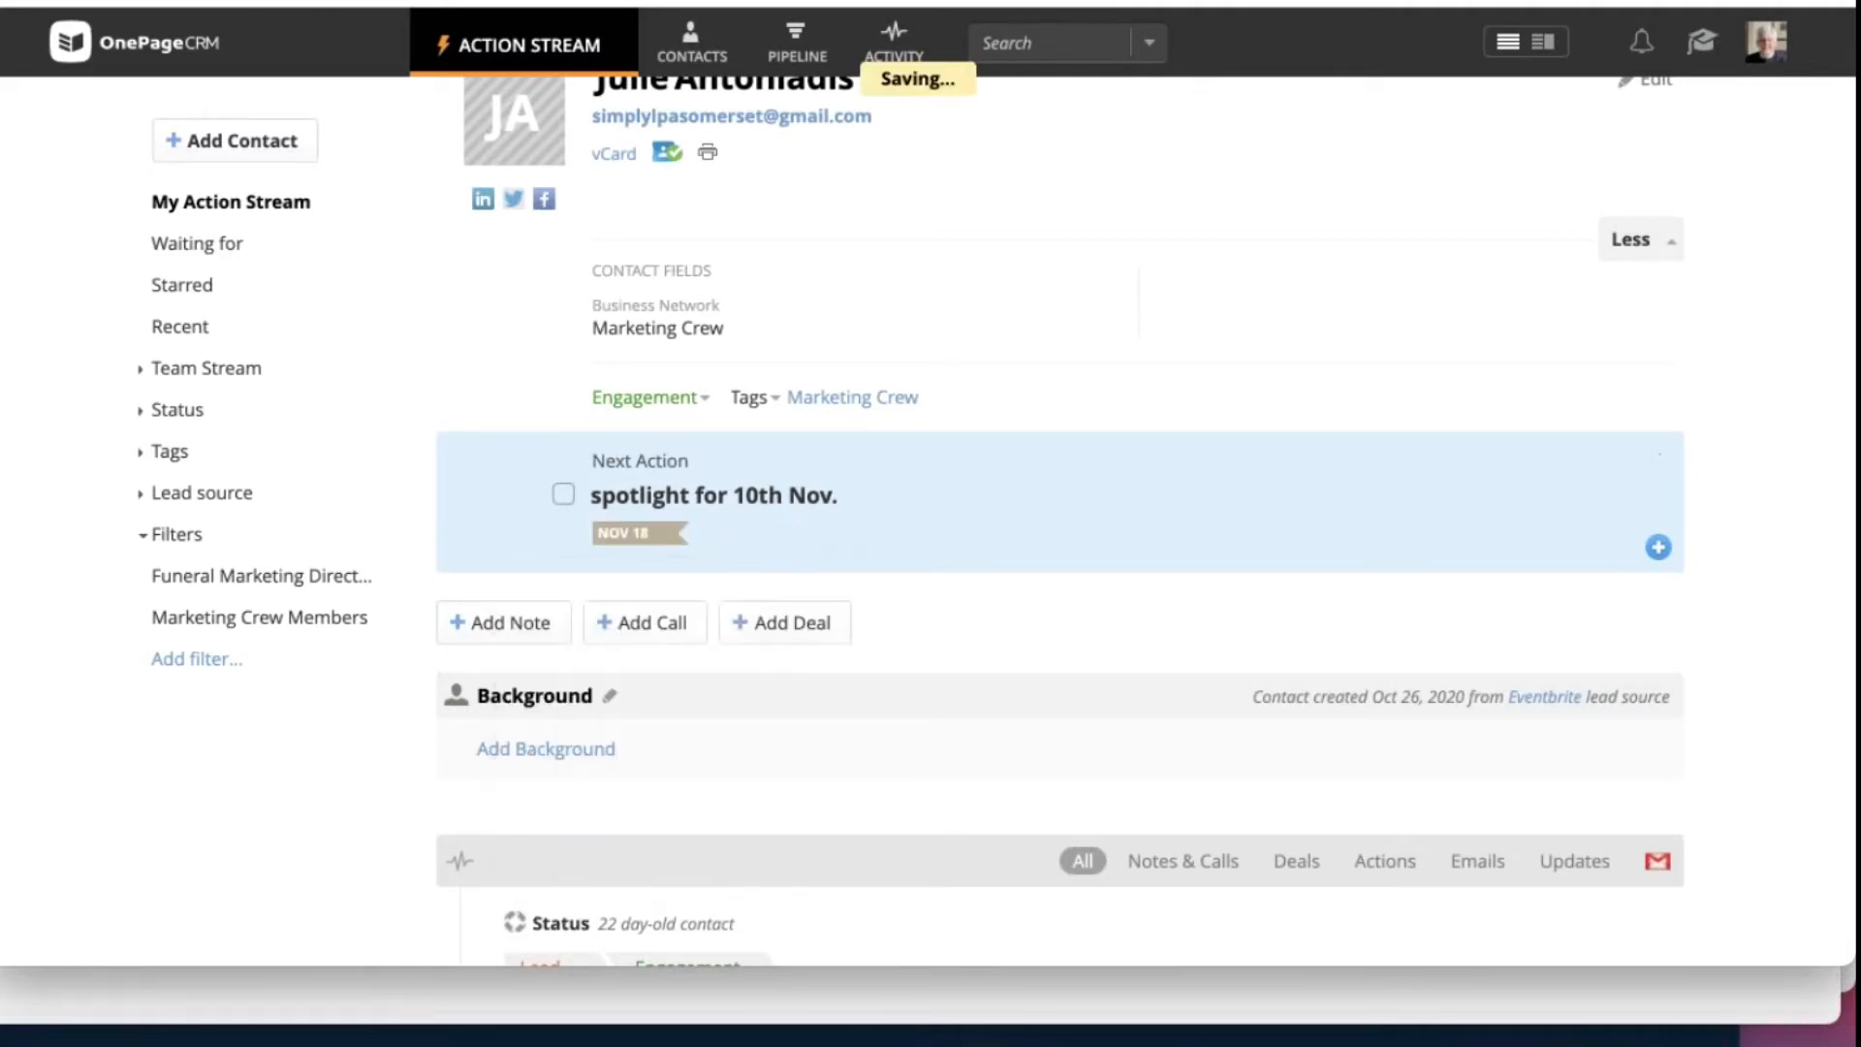
Step: Set a custom date of 8 December 2020 for the spotlight action and refresh the action stream
{"action": "left_click", "coordinate": [628, 535]}
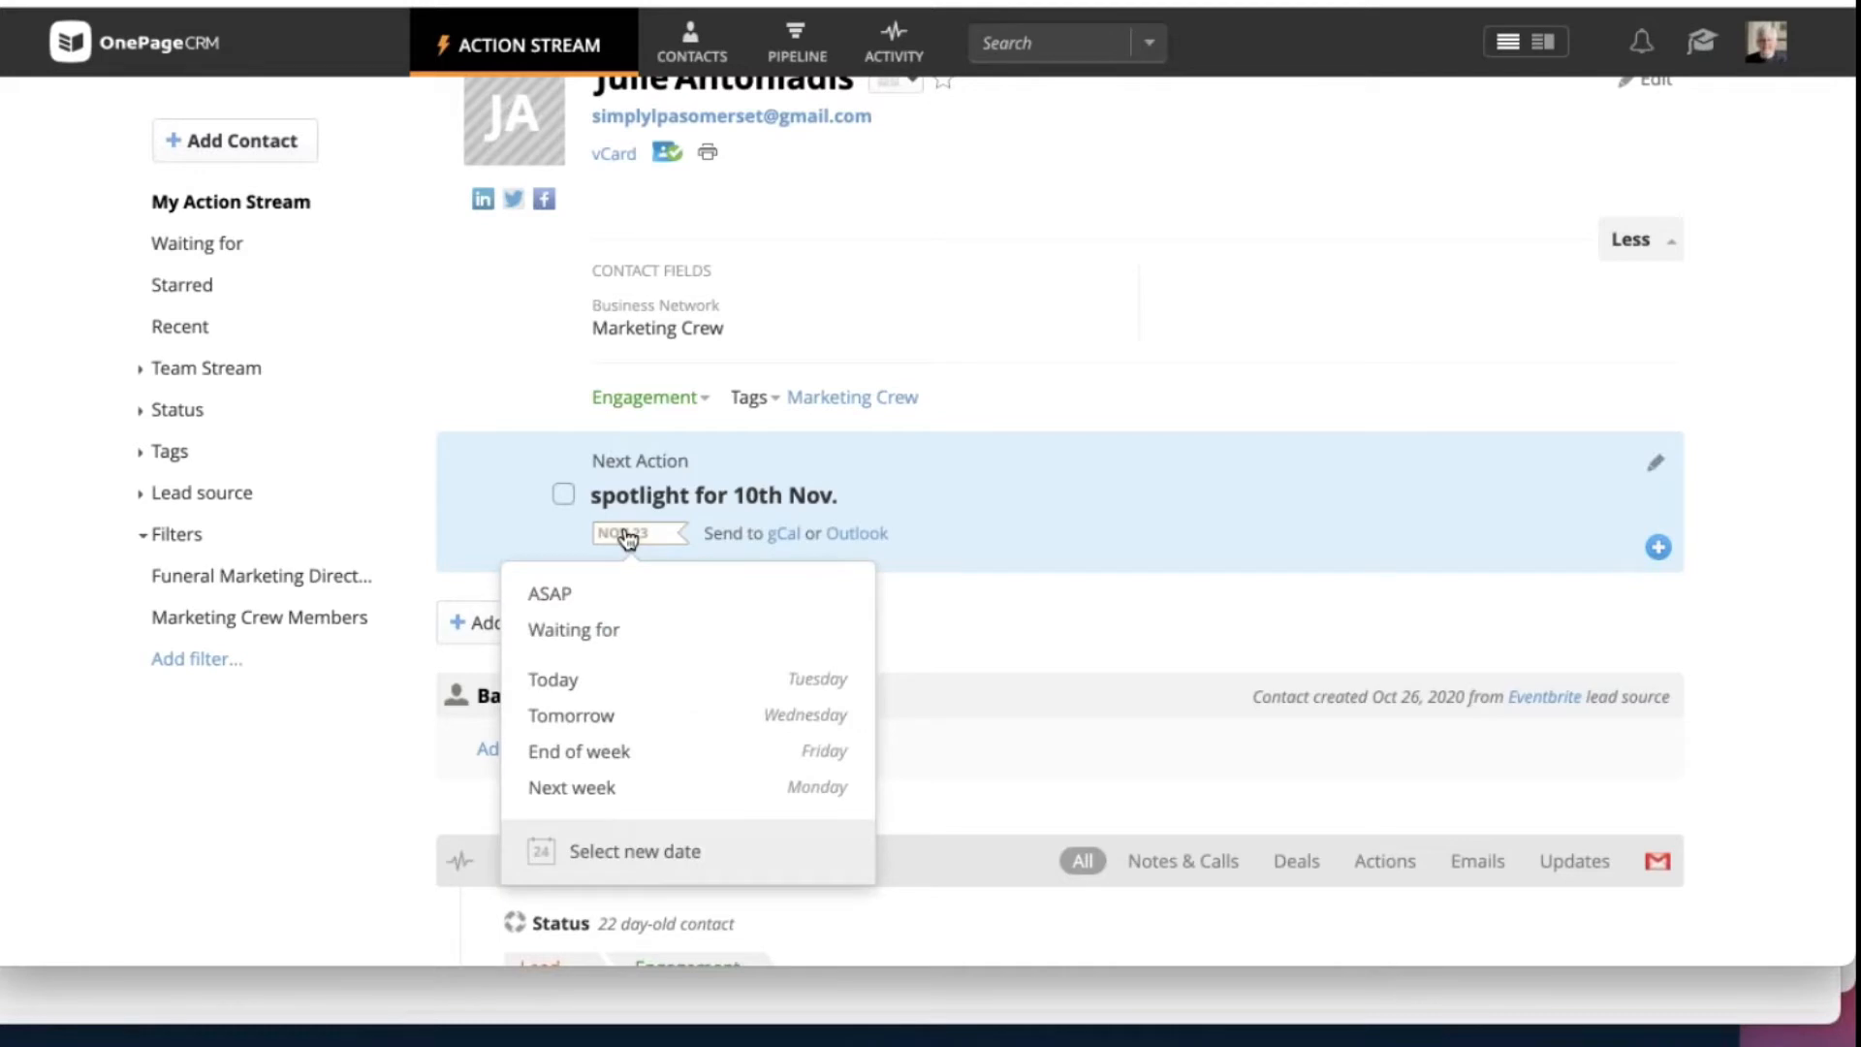
{"action": "left_click", "coordinate": [596, 848]}
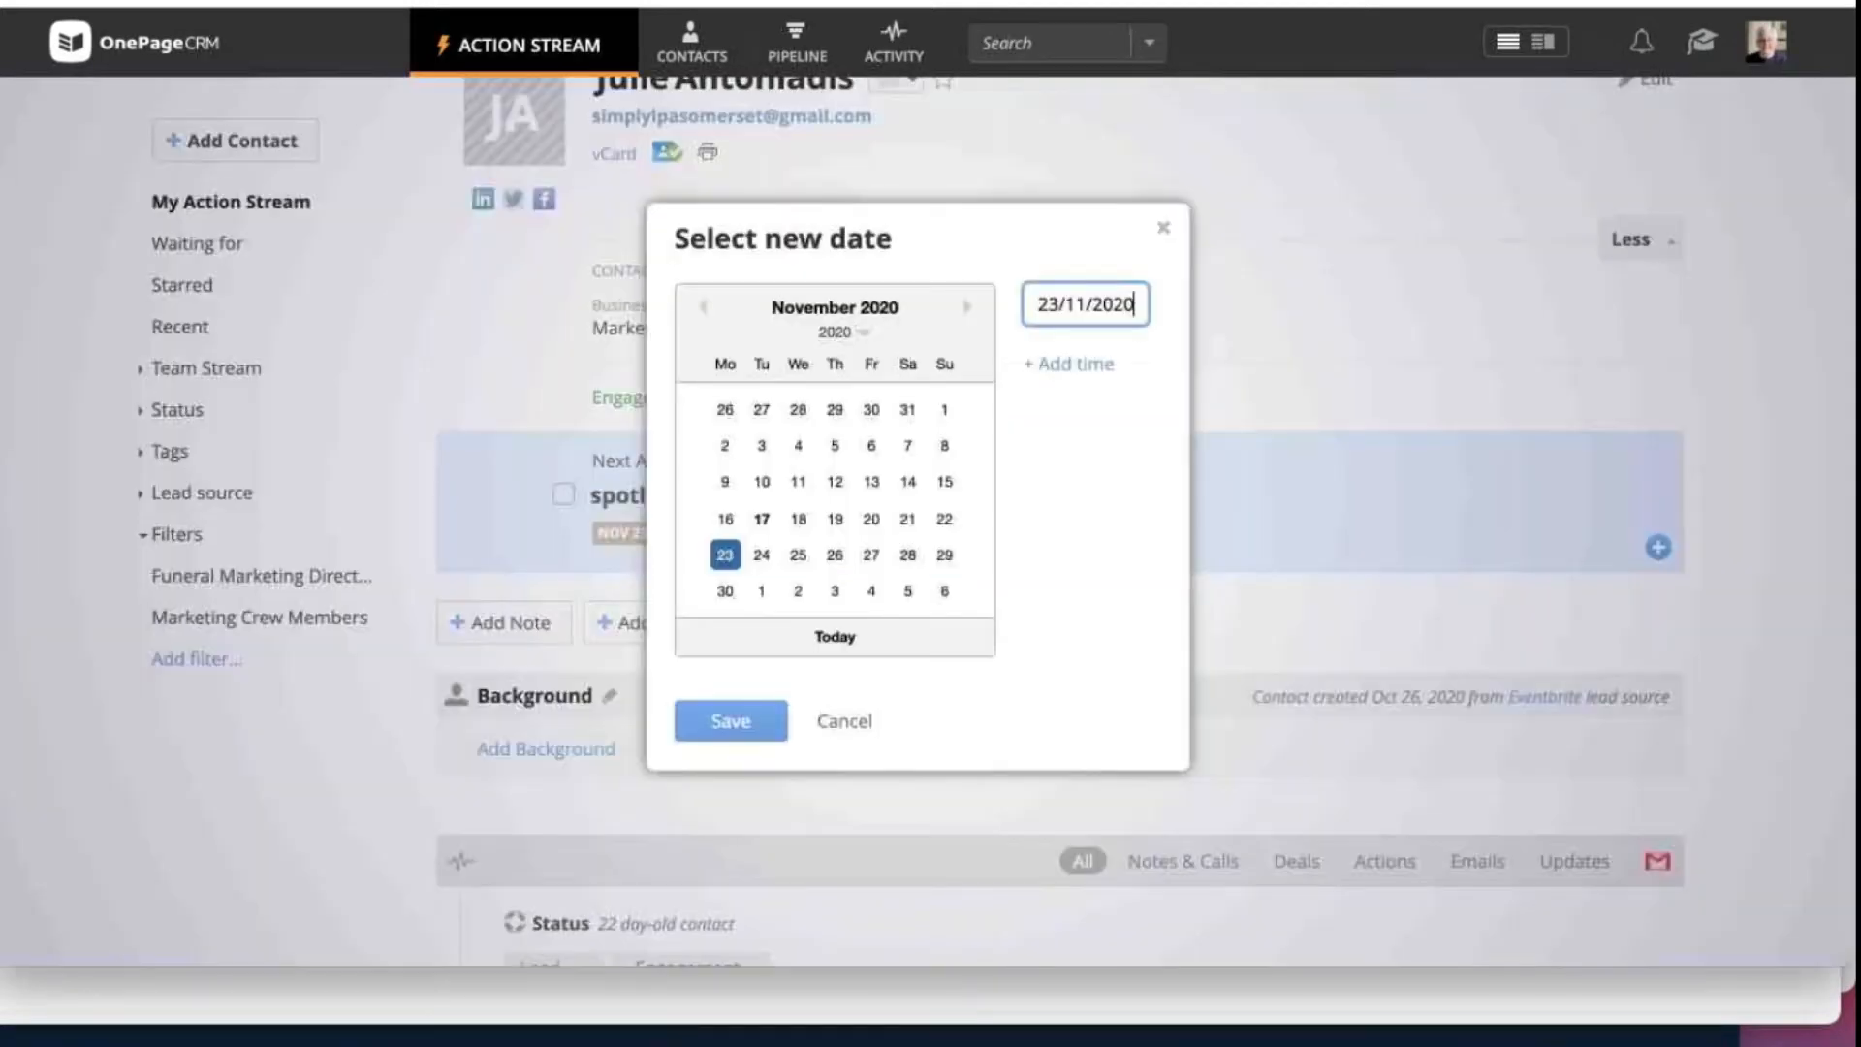
{"action": "left_click", "coordinate": [970, 310]}
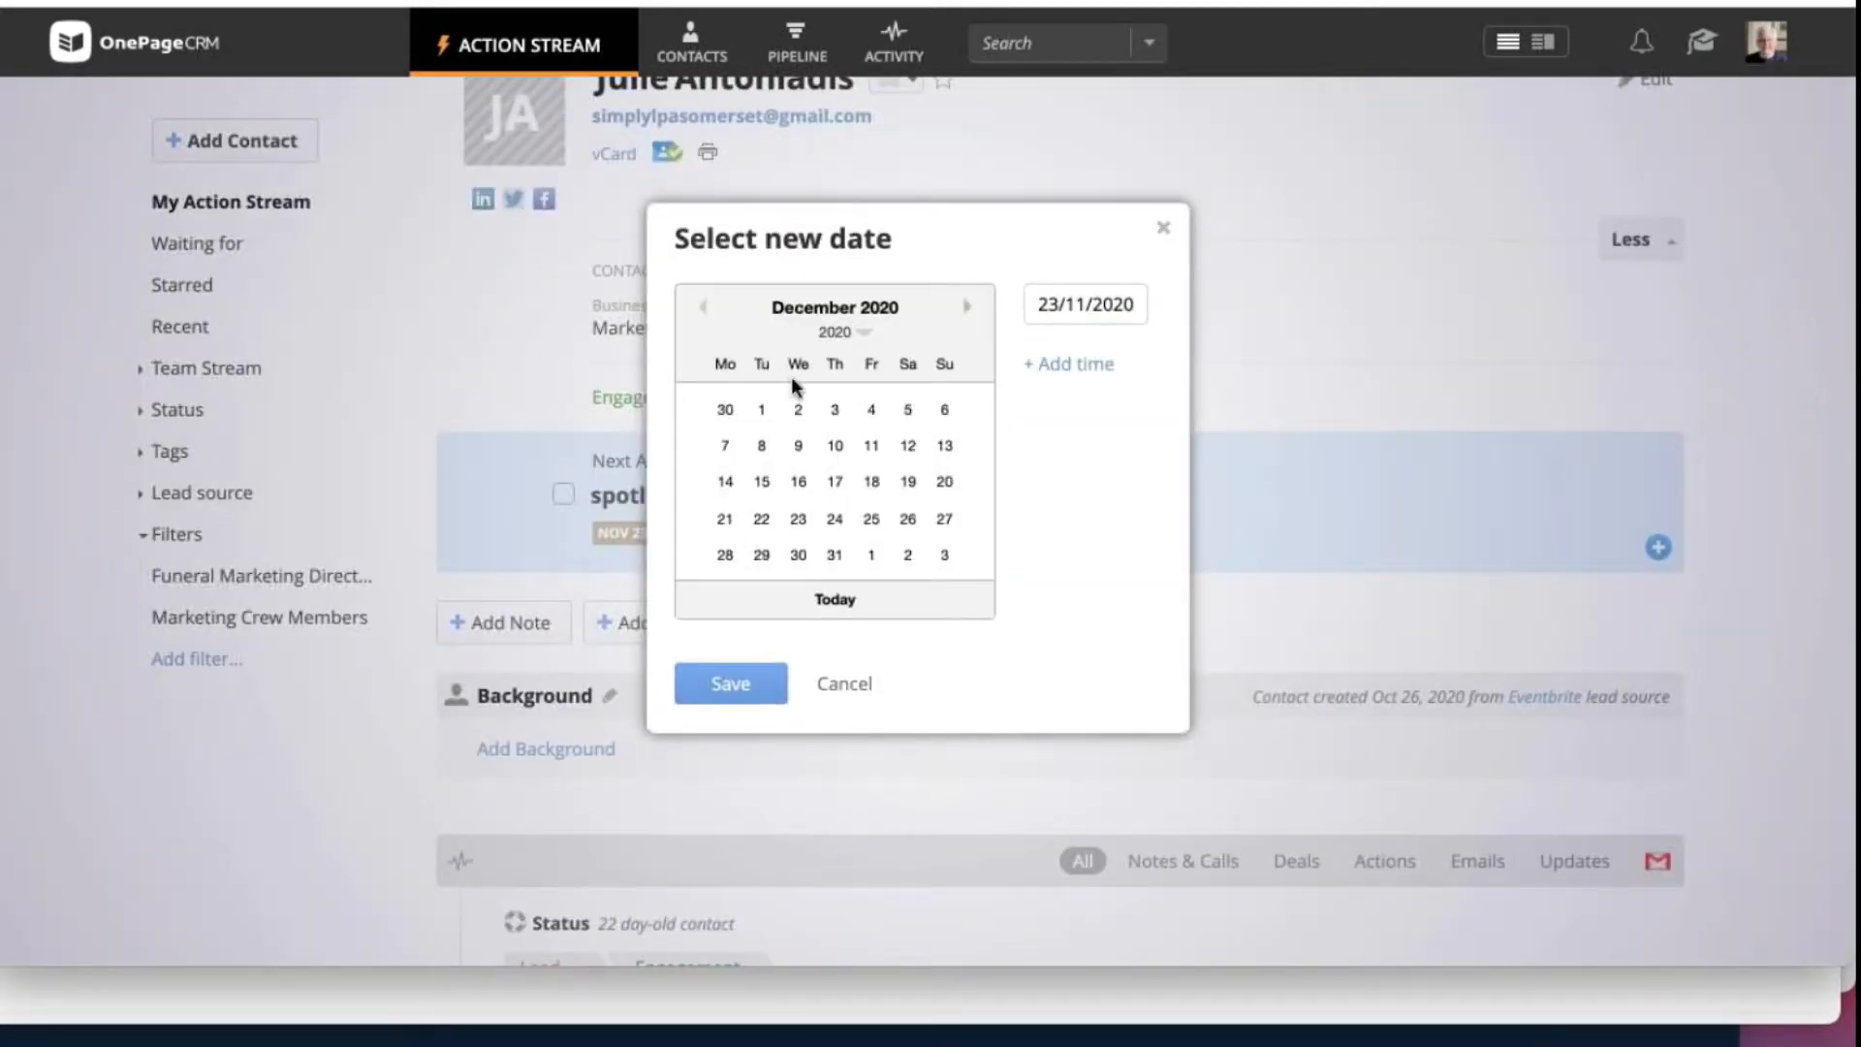
{"action": "left_click", "coordinate": [761, 448]}
{"action": "left_click", "coordinate": [740, 693]}
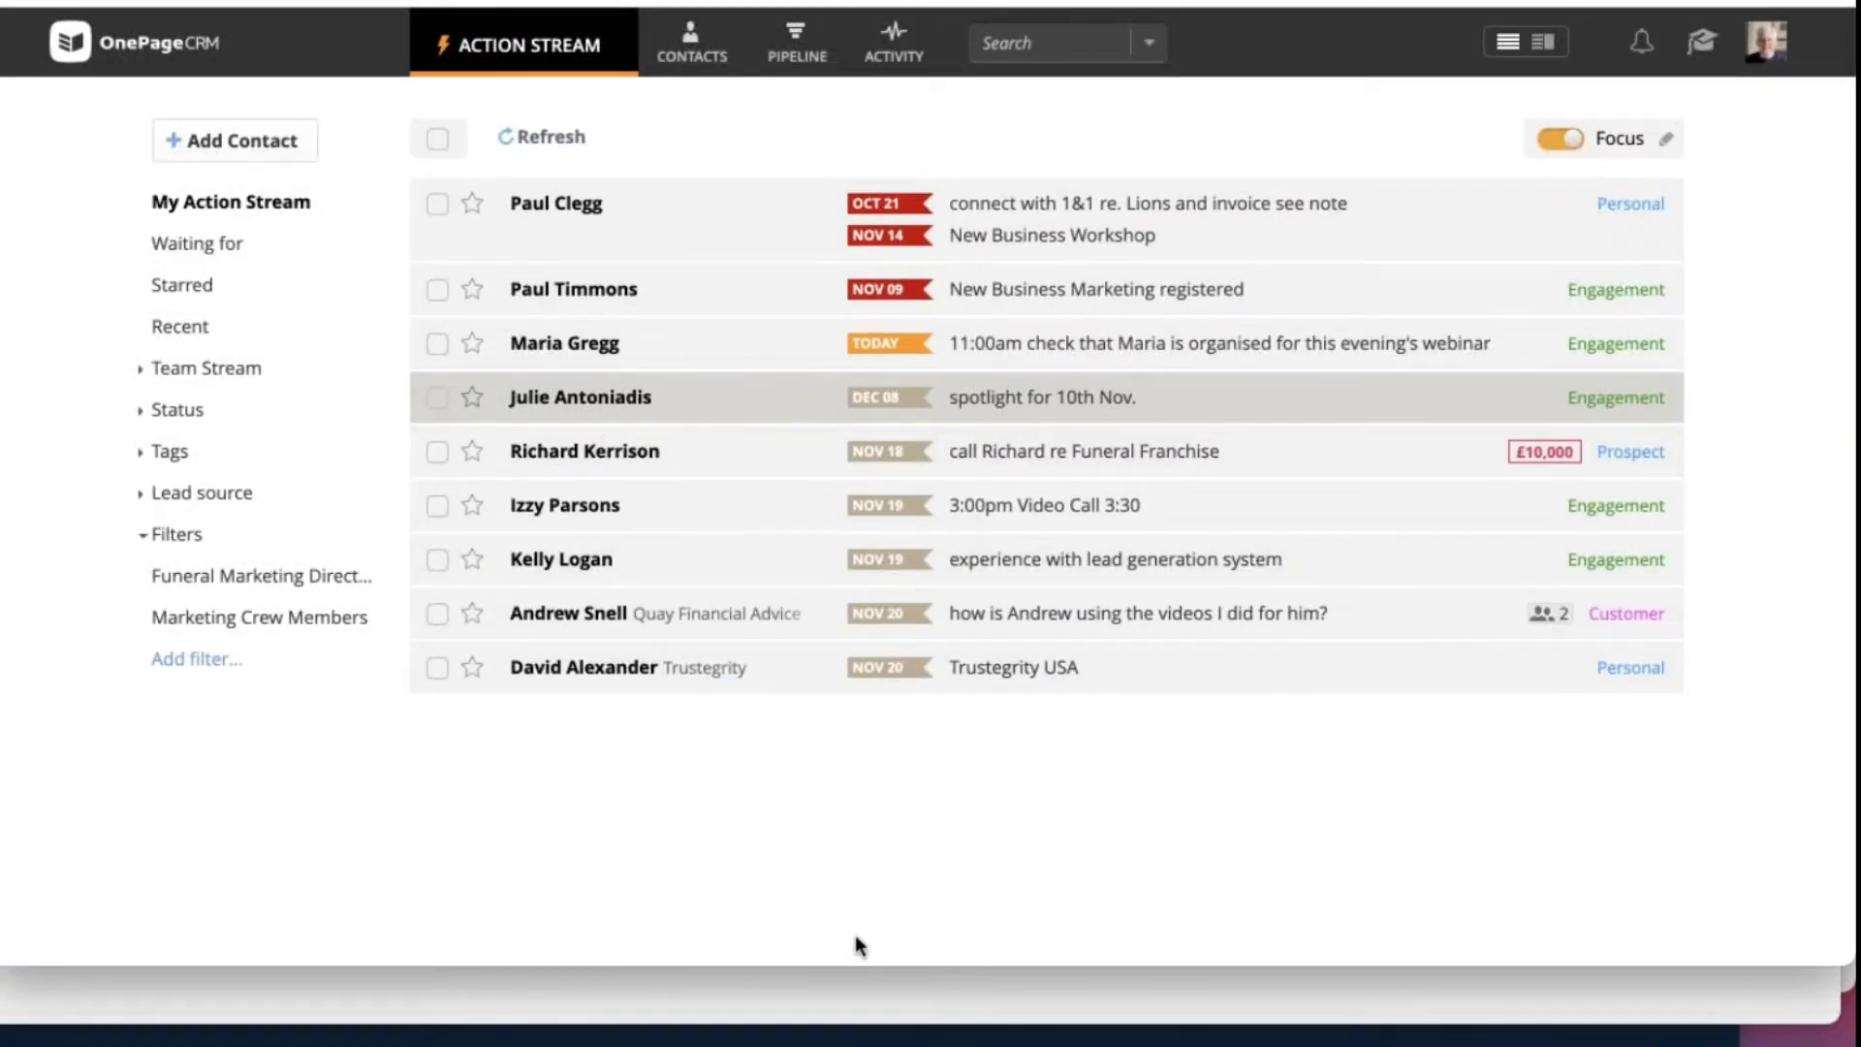
{"action": "left_click", "coordinate": [555, 138]}
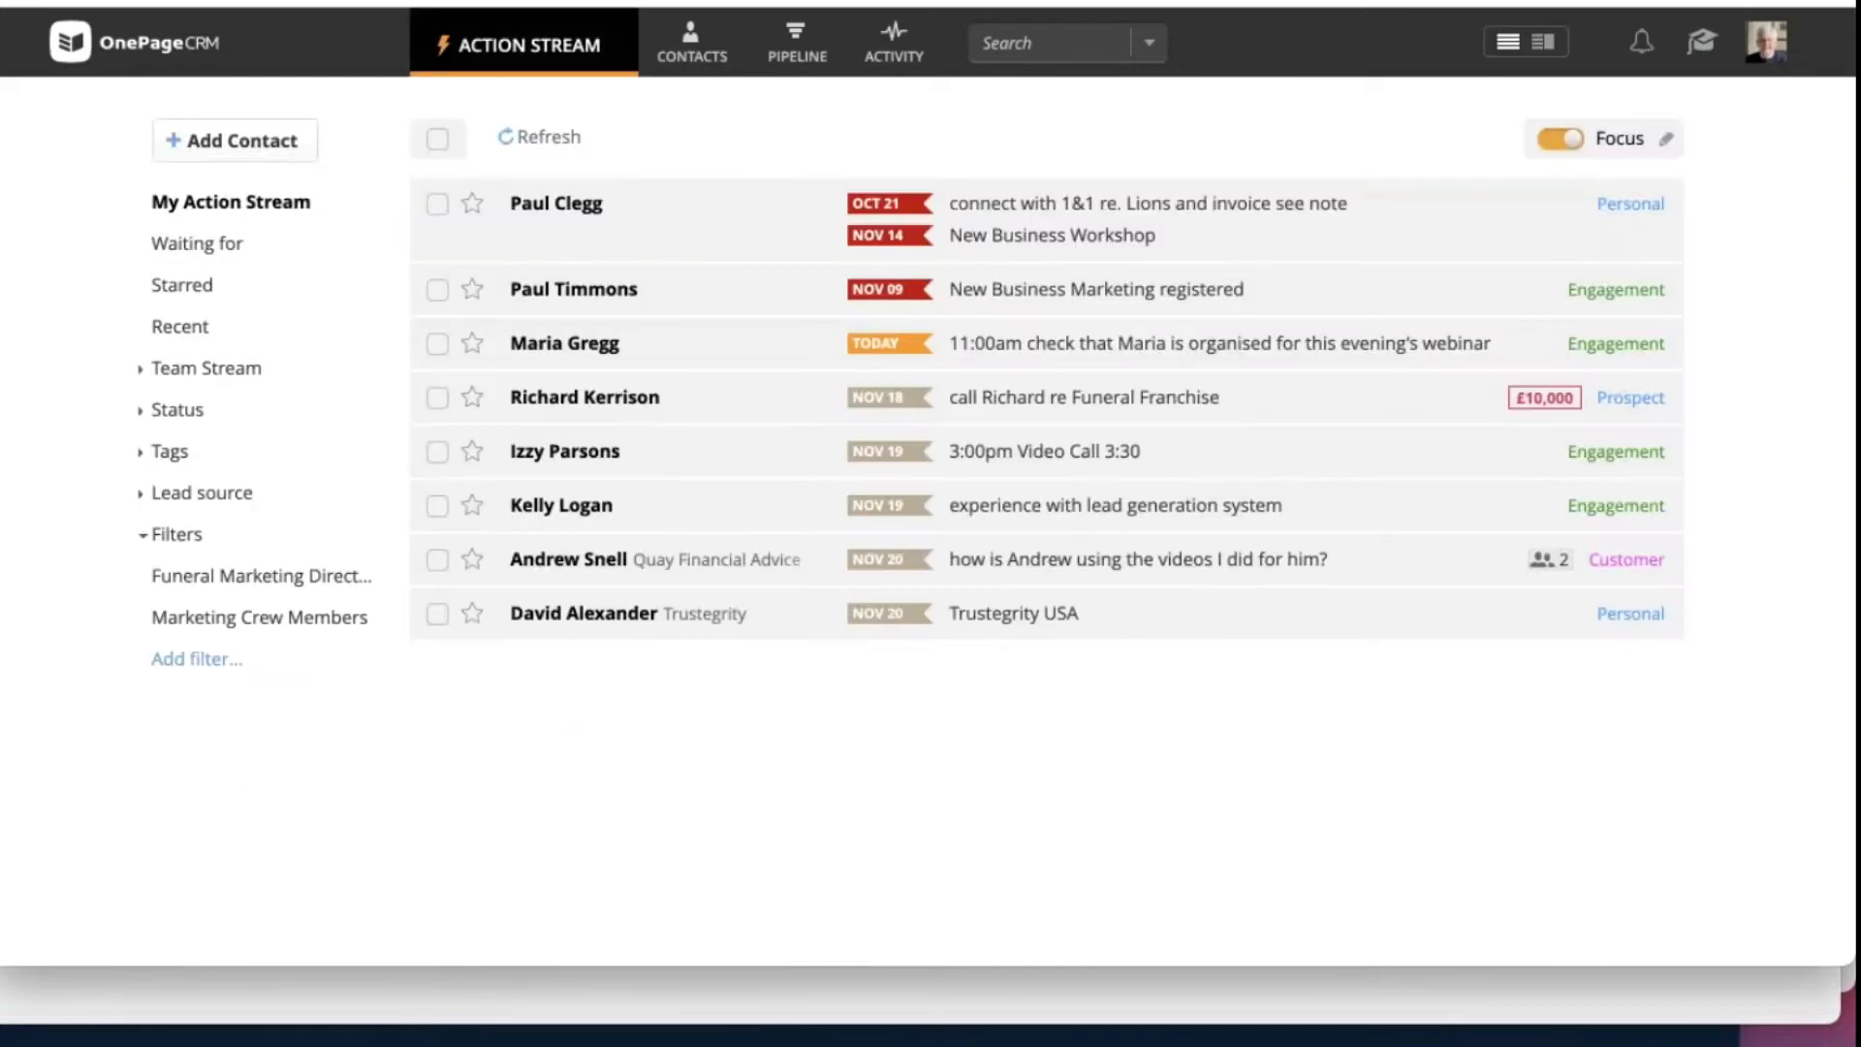
Step: Open the Business Network custom contact field, examine its dropdown values and save it without changes
{"action": "left_click", "coordinate": [574, 505]}
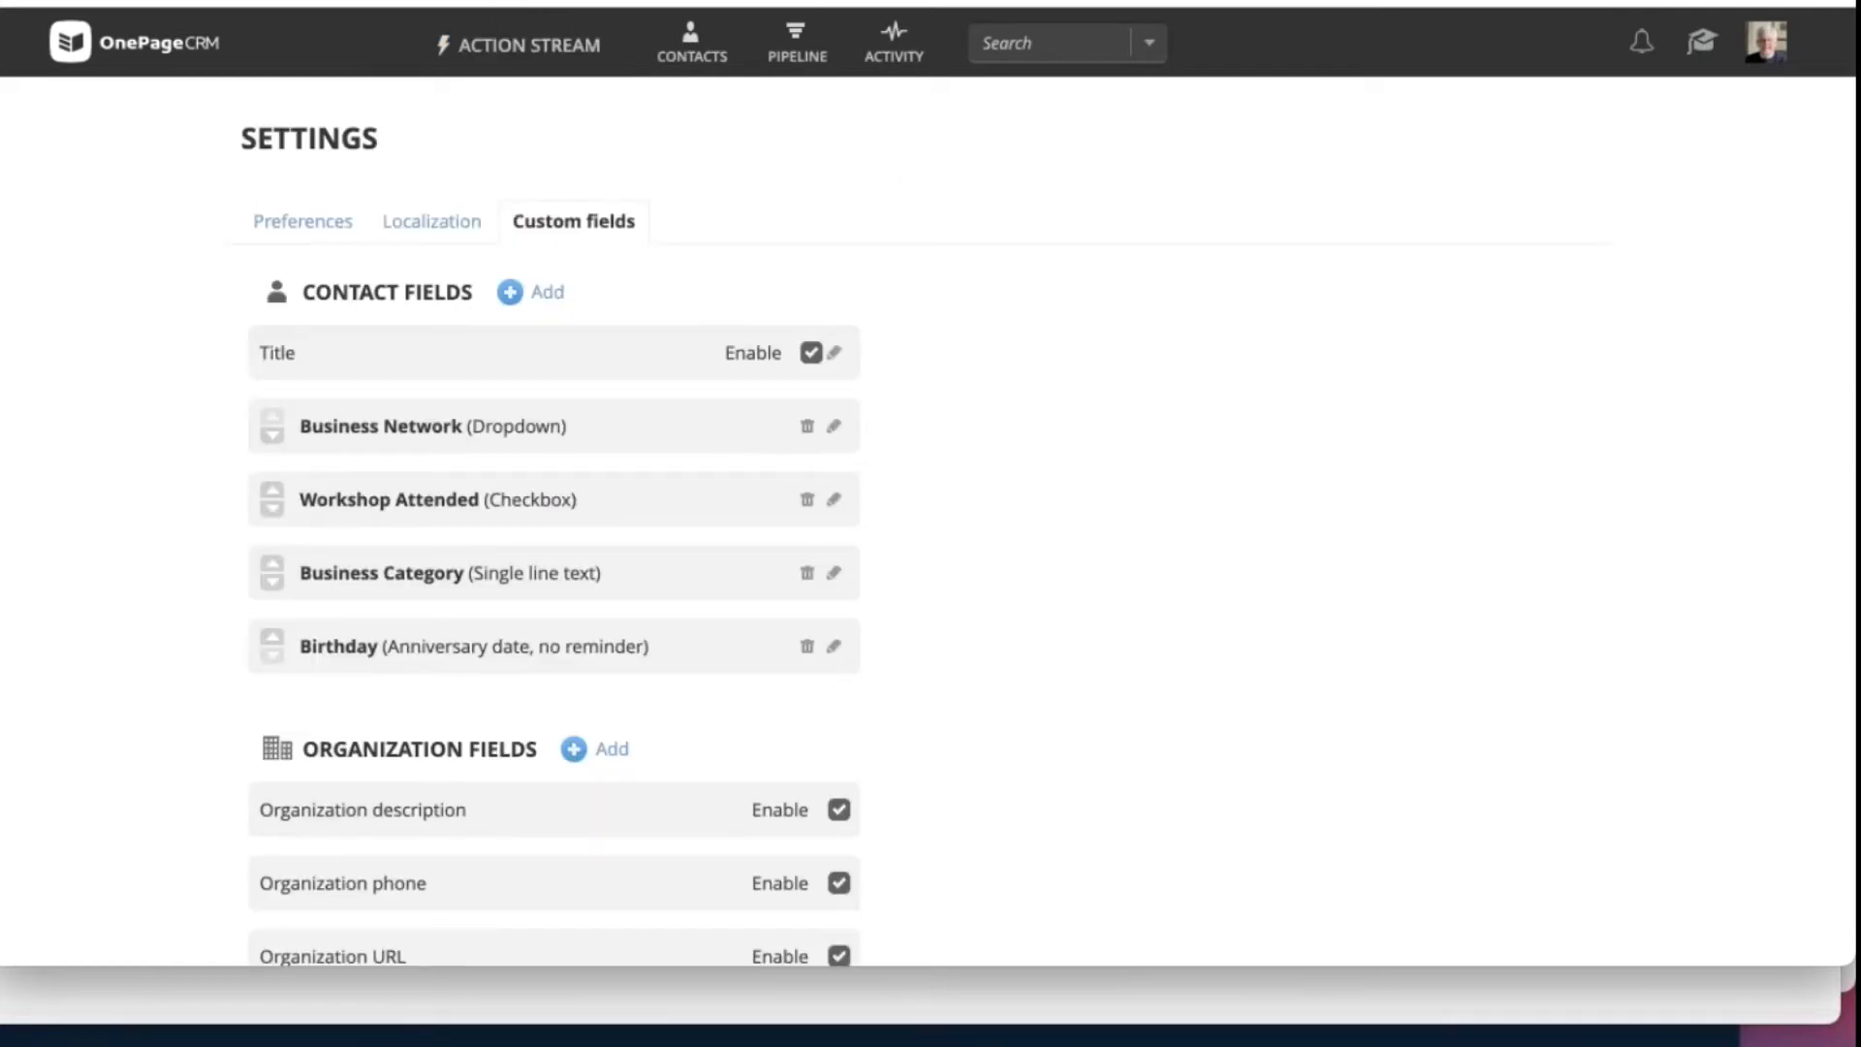
{"action": "left_click", "coordinate": [833, 425]}
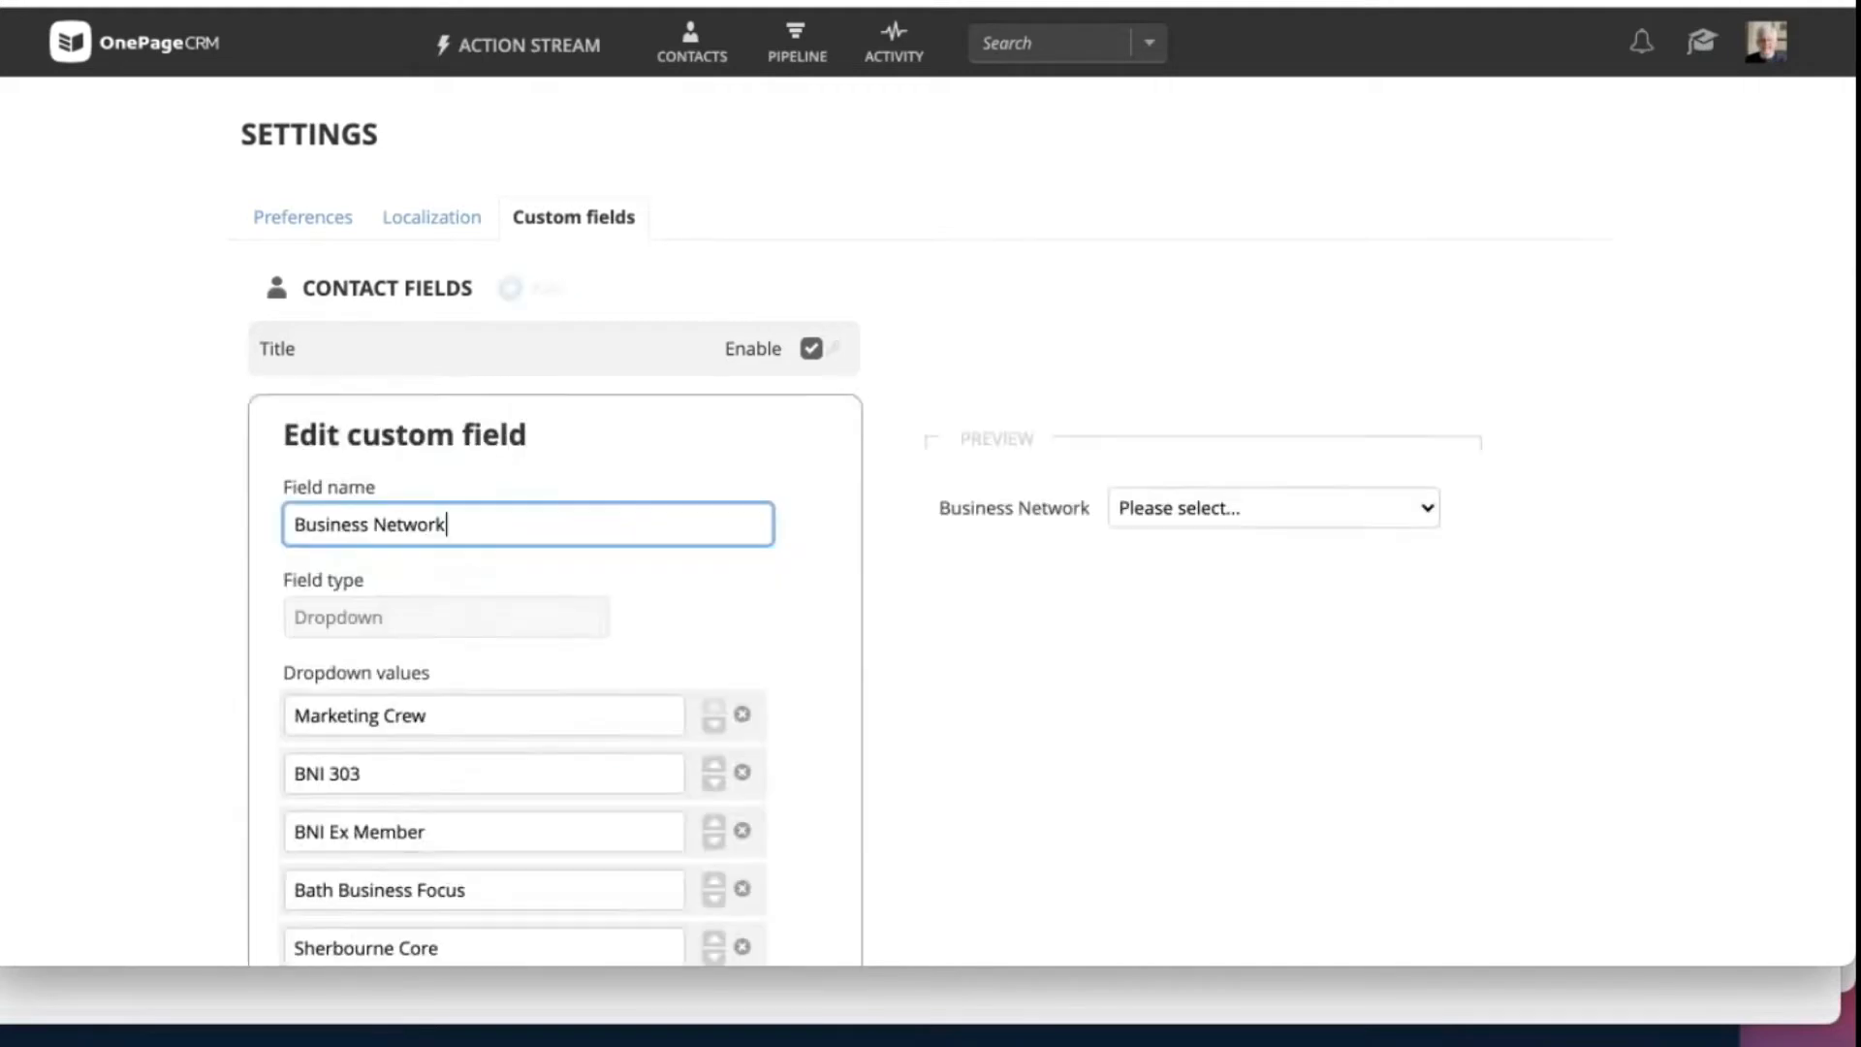
{"action": "scroll", "coordinate": [834, 505], "scroll_direction": "down", "scroll_amount": 2}
{"action": "scroll", "coordinate": [830, 587], "scroll_direction": "down", "scroll_amount": 3}
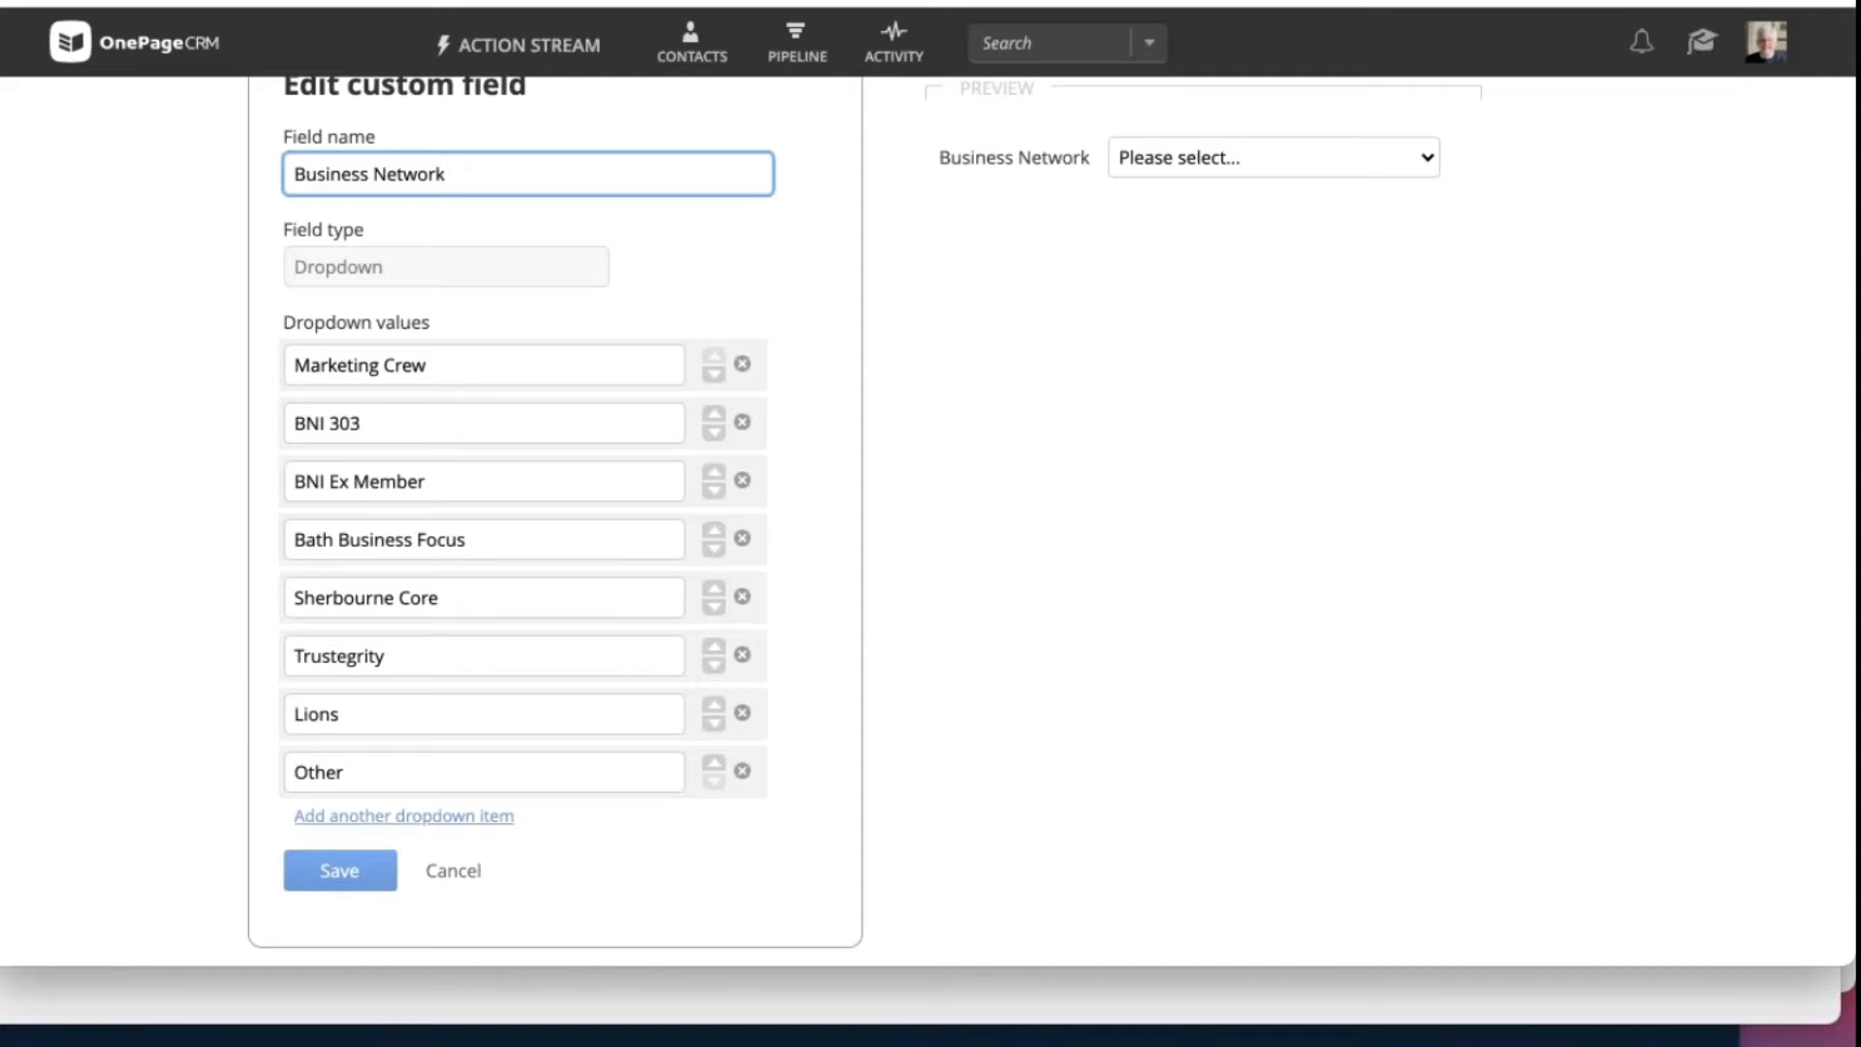
{"action": "left_click", "coordinate": [347, 882]}
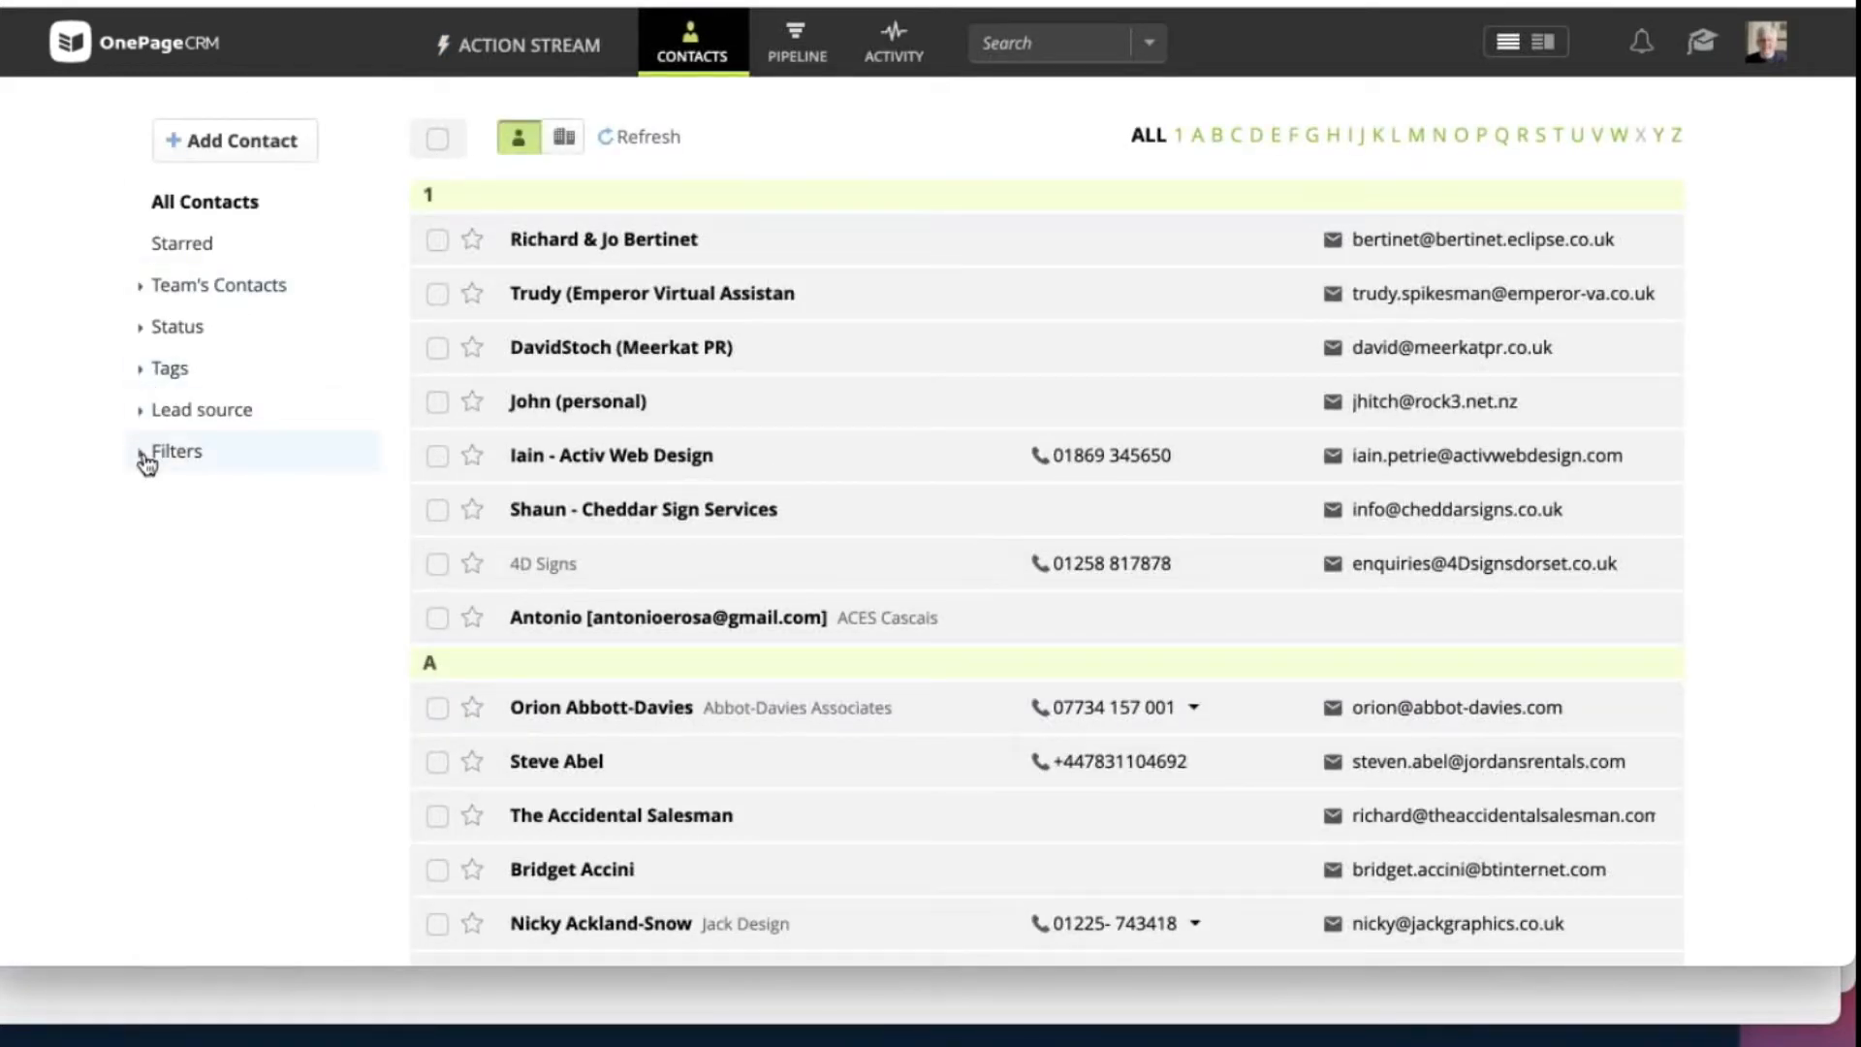
Step: Apply the saved Marketing Crew Members filter to the contacts list
{"action": "left_click", "coordinate": [146, 456]}
{"action": "left_click", "coordinate": [194, 534]}
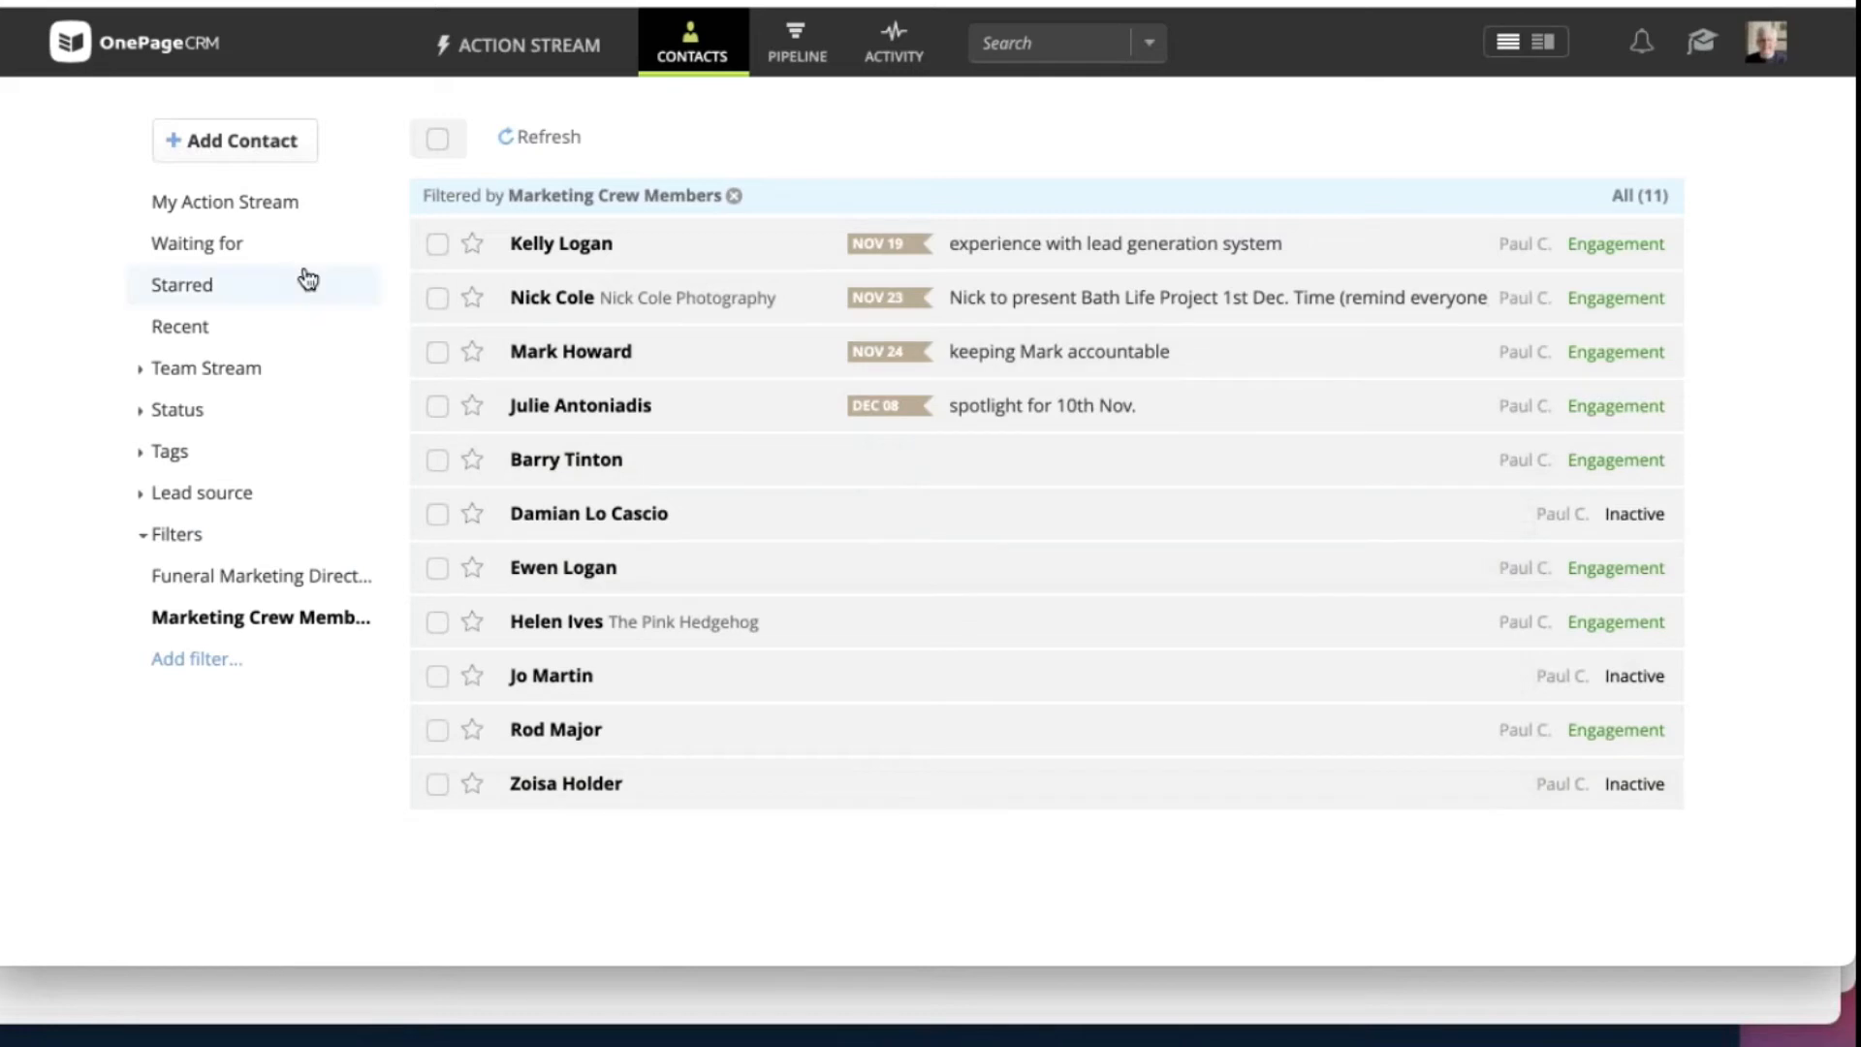
Step: Create and run an unsaved filter for contacts whose tag is Sherborne Core, and look through the resulting list
{"action": "left_click", "coordinate": [180, 665]}
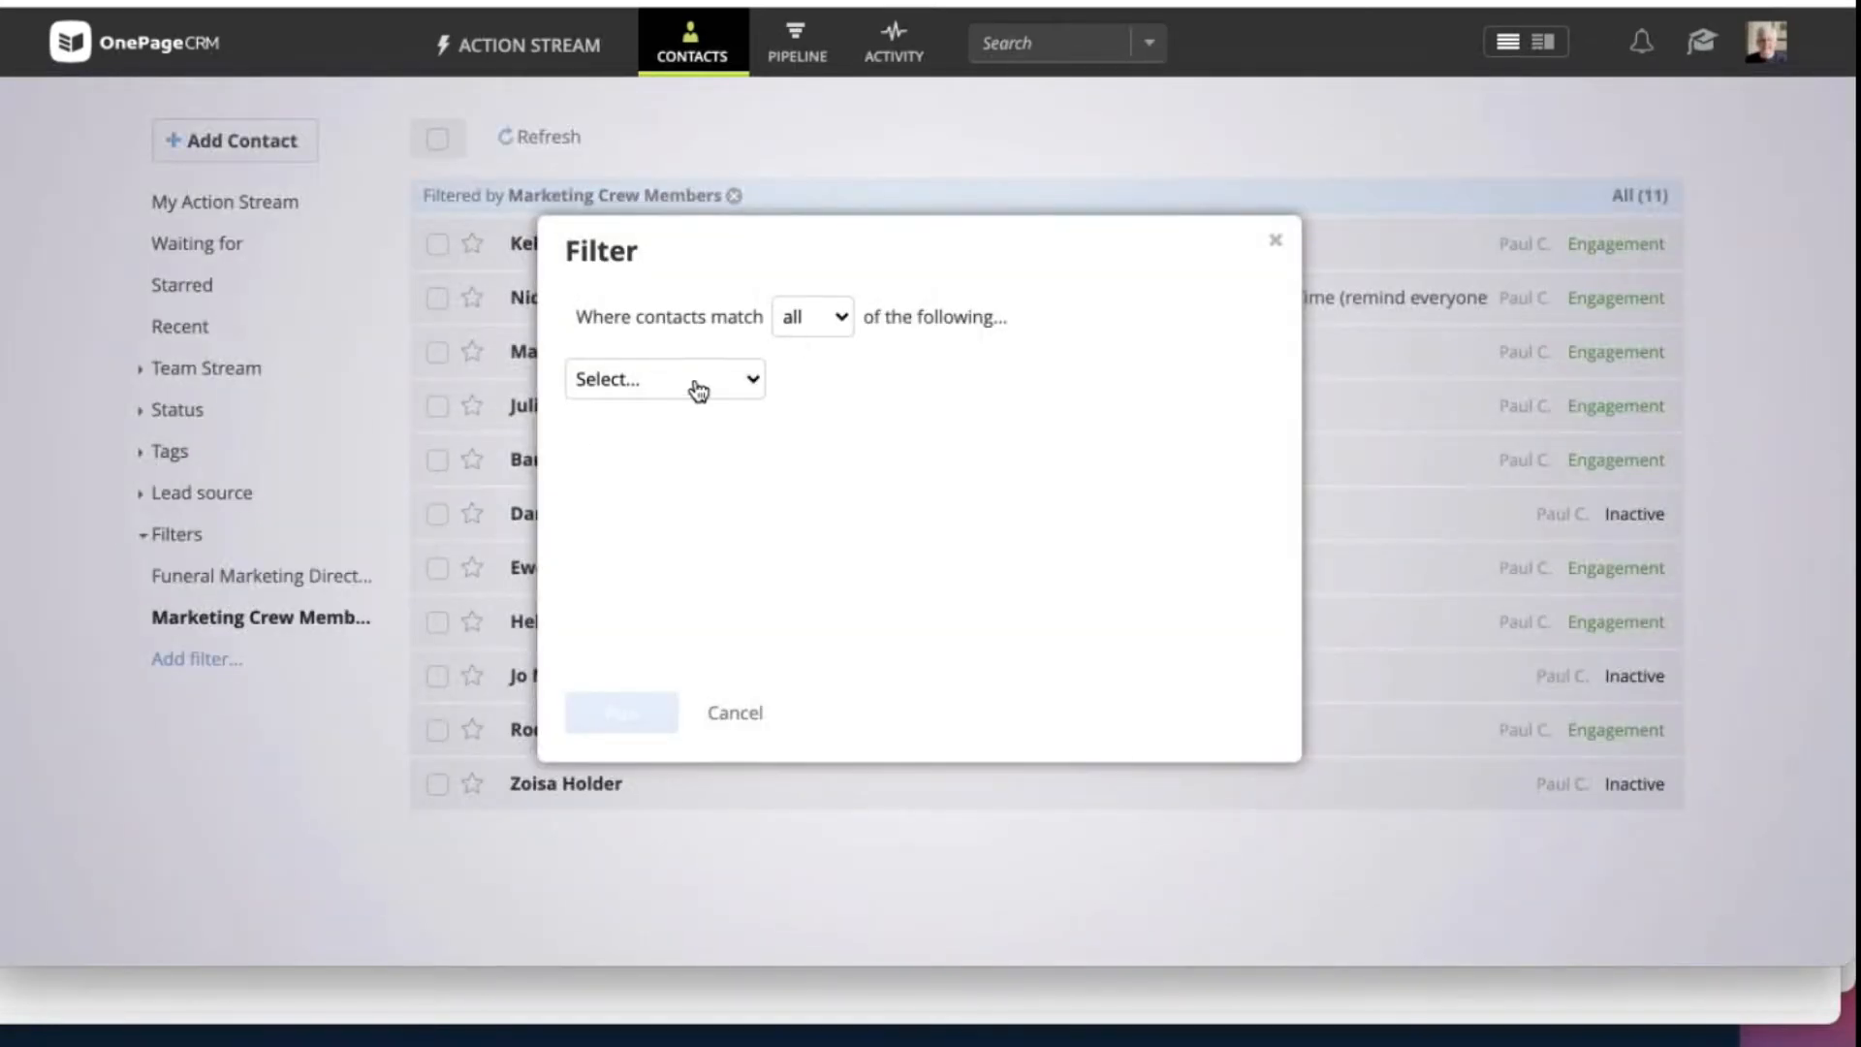
{"action": "left_click", "coordinate": [698, 390]}
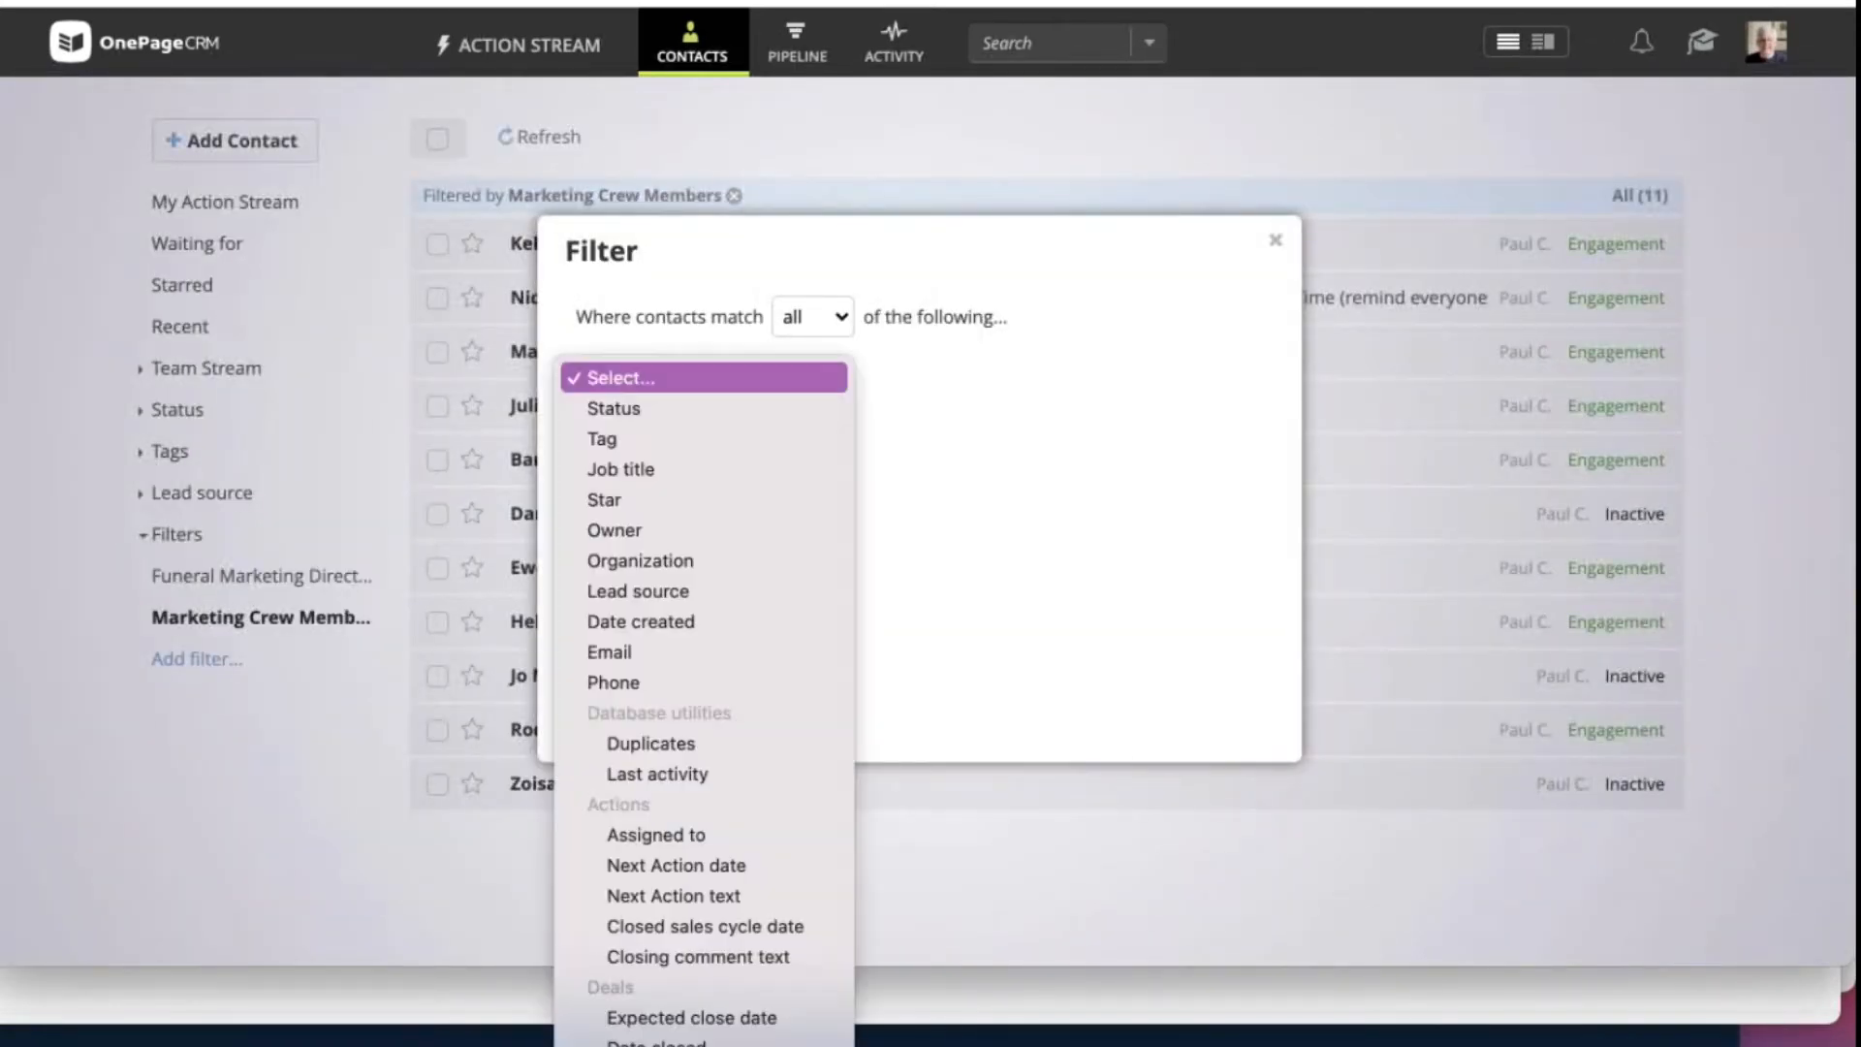
{"action": "left_click", "coordinate": [686, 445]}
{"action": "left_click", "coordinate": [1052, 380]}
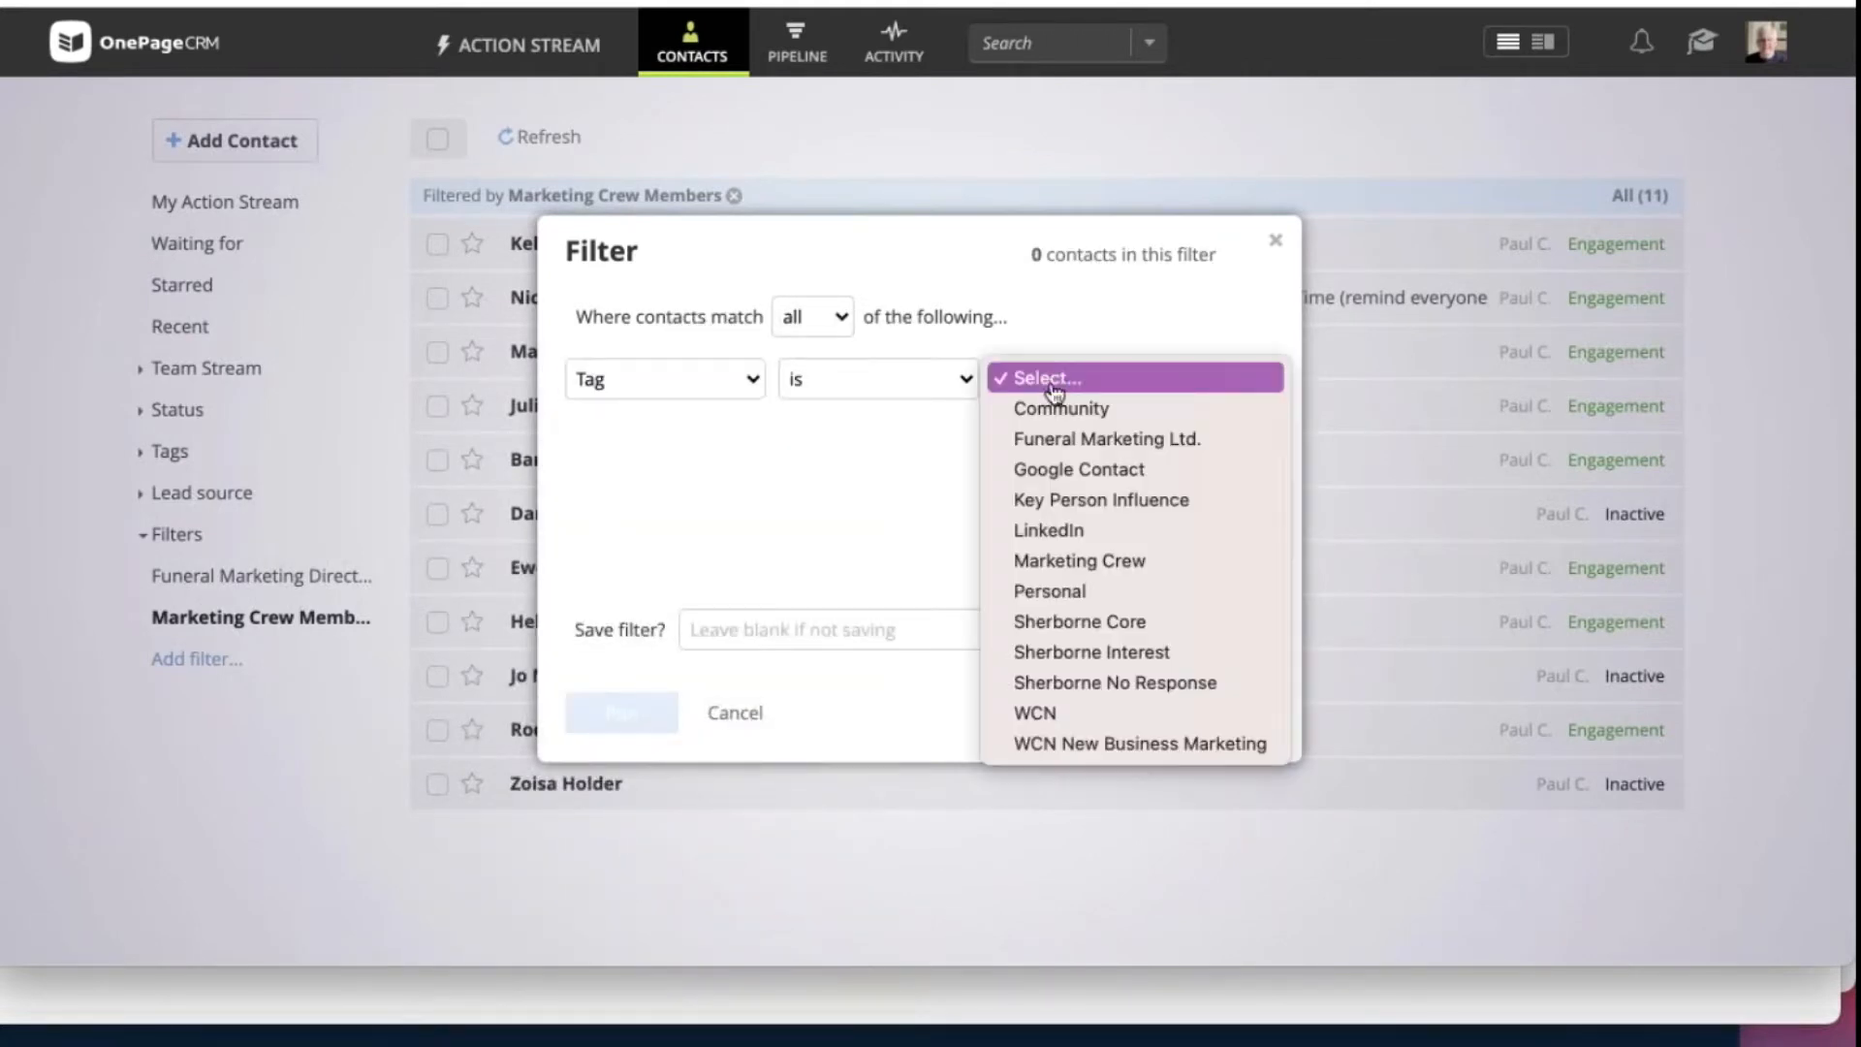
{"action": "left_click", "coordinate": [1069, 626]}
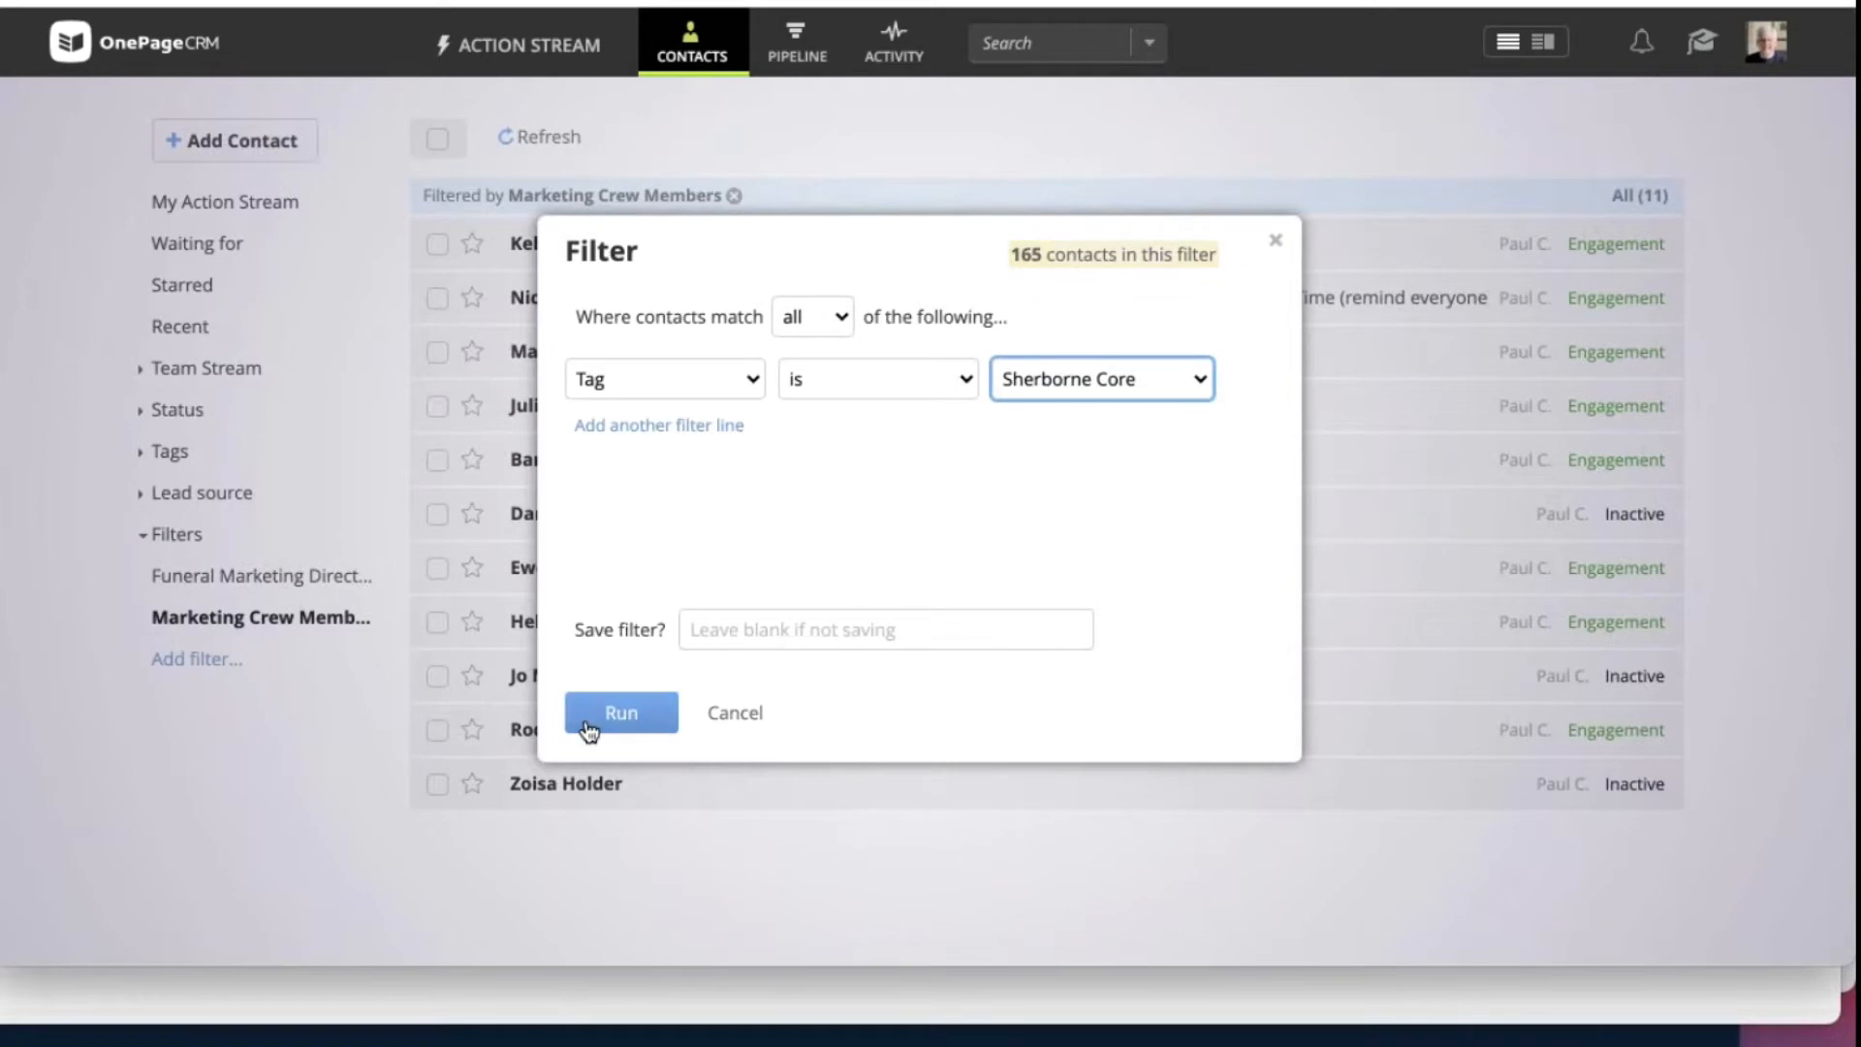
{"action": "left_click", "coordinate": [588, 730]}
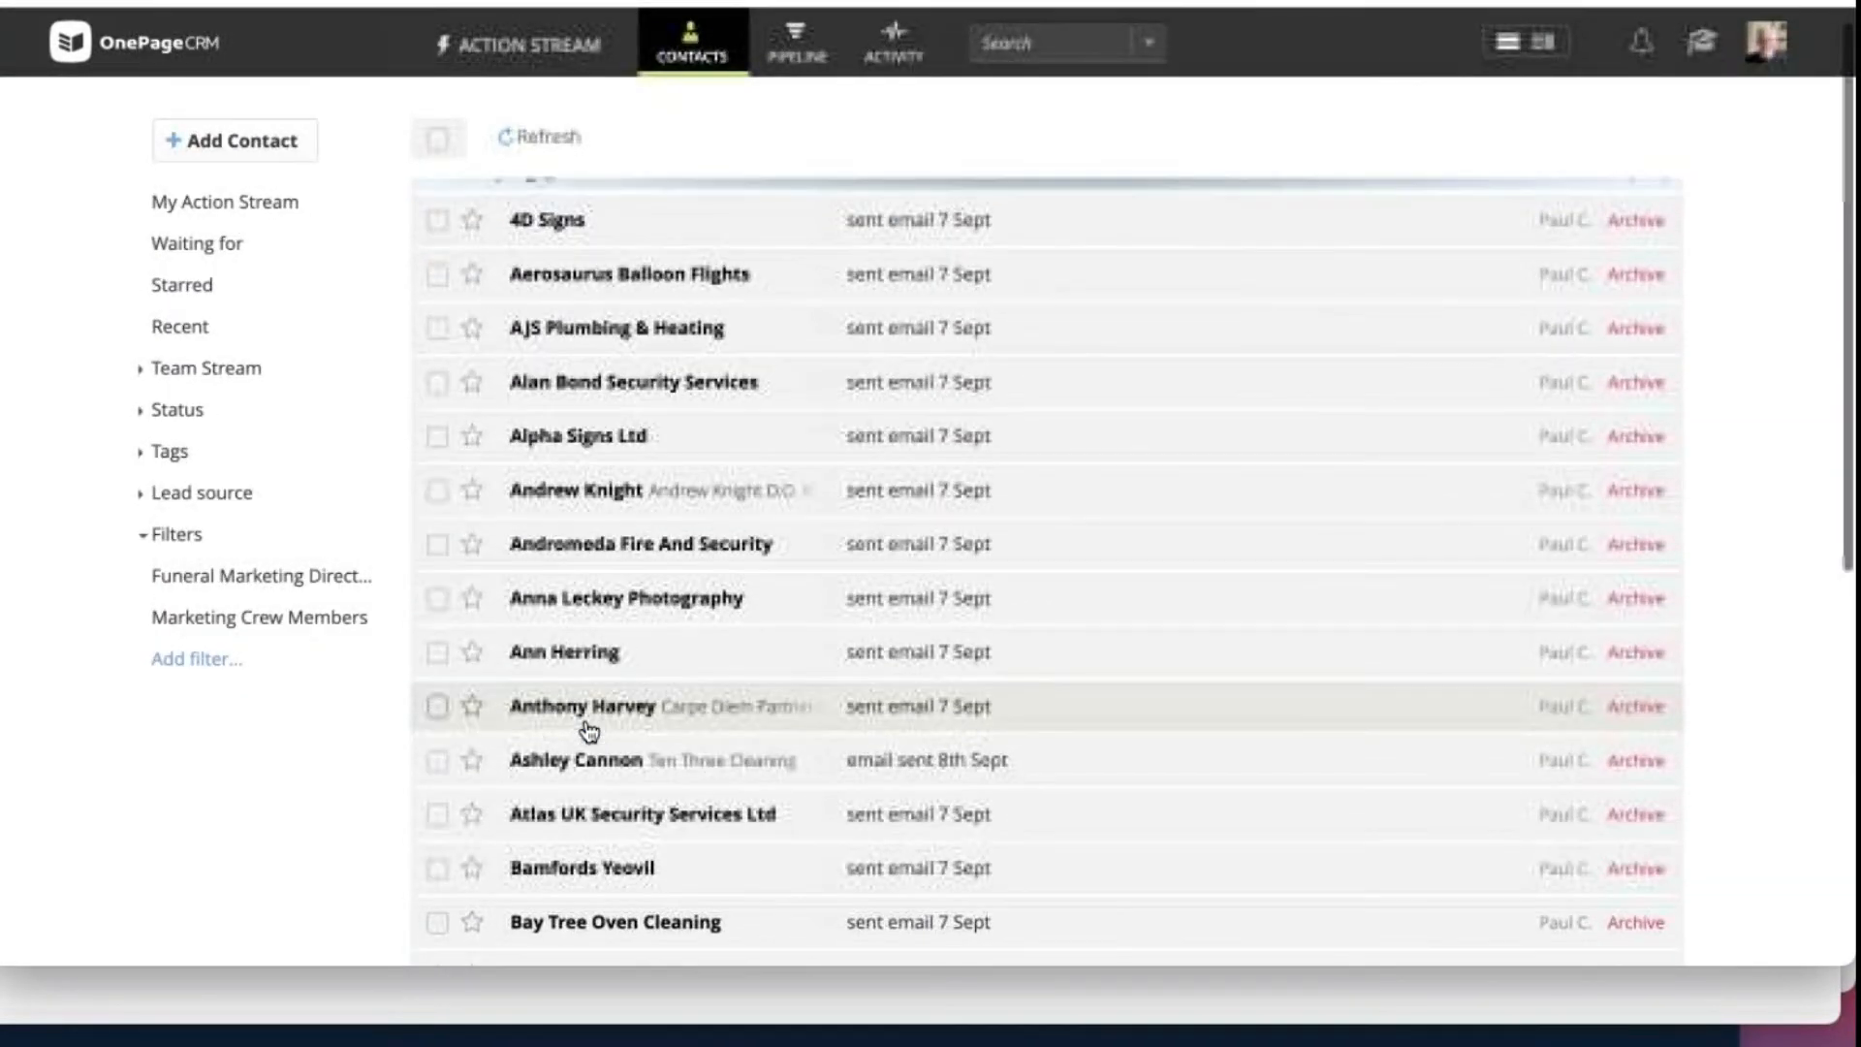
{"action": "scroll", "coordinate": [589, 730], "scroll_direction": "down", "scroll_amount": 4}
{"action": "scroll", "coordinate": [591, 728], "scroll_direction": "down", "scroll_amount": 3}
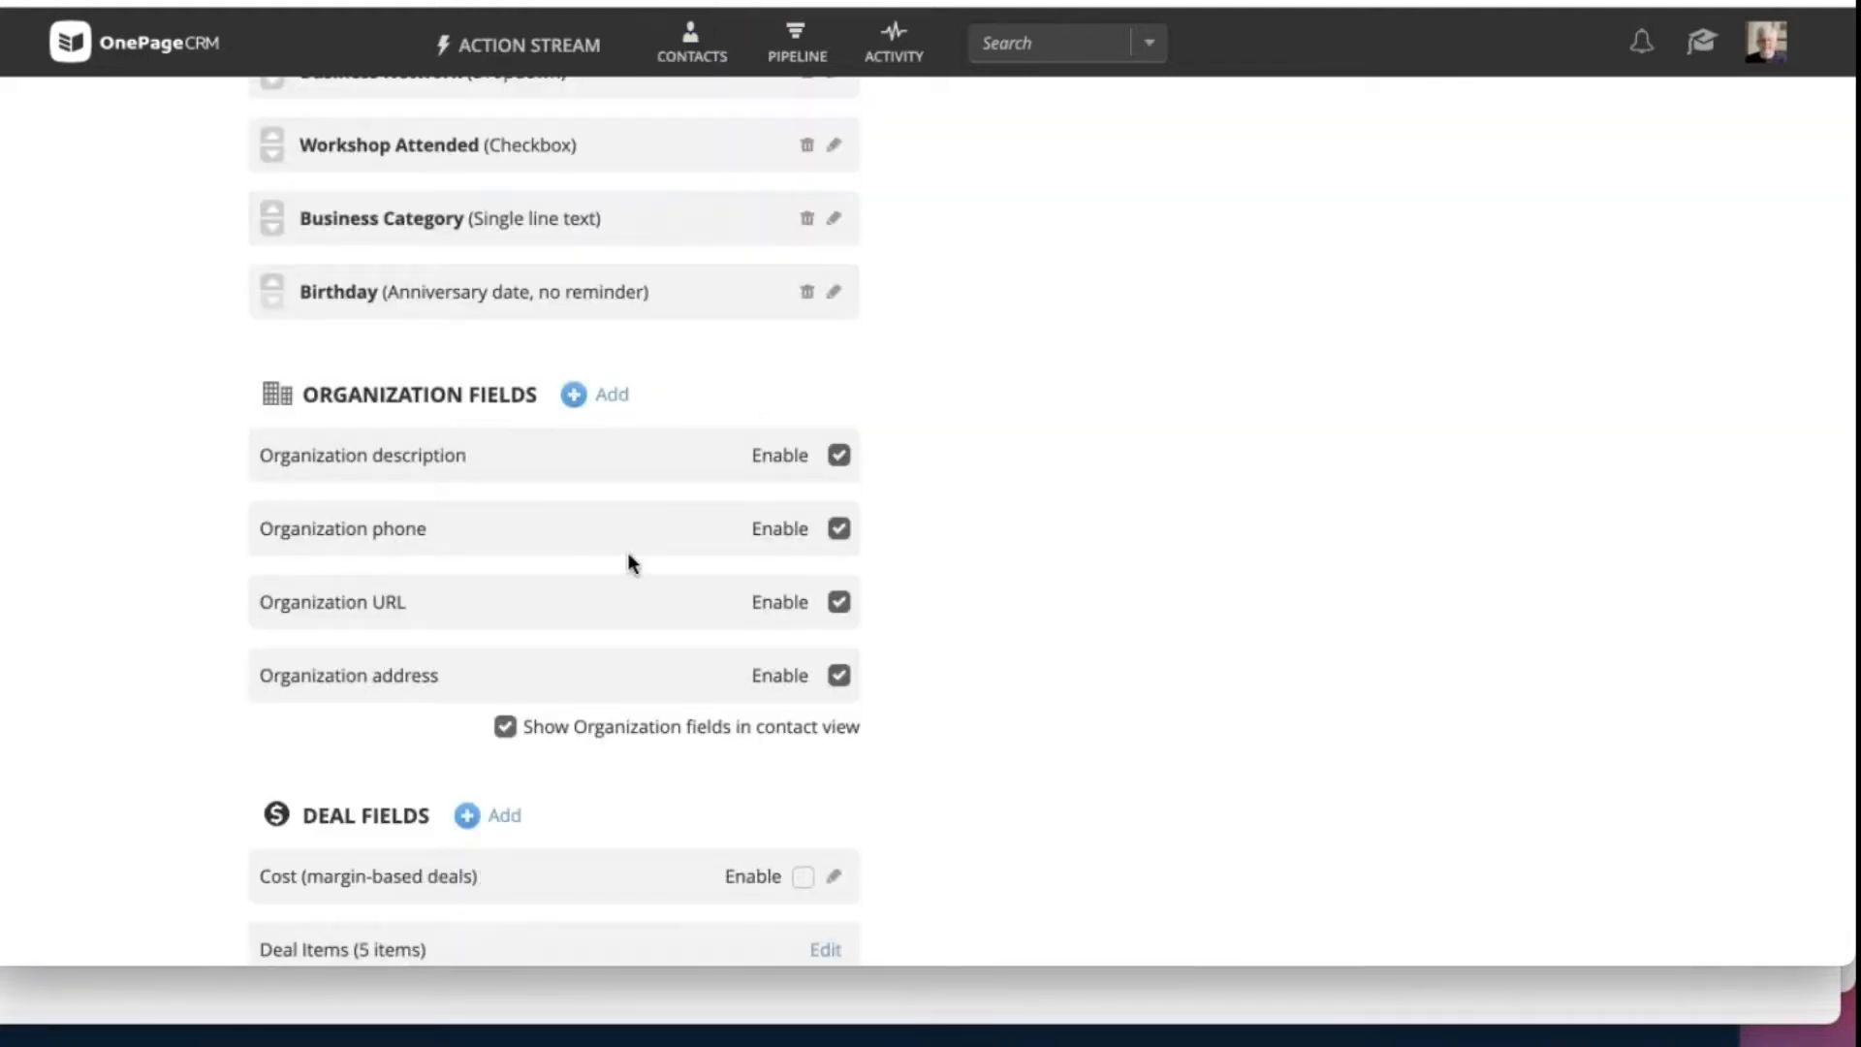
Step: Look through the contact, organization and deal fields in the custom field settings
{"action": "scroll", "coordinate": [628, 553], "scroll_direction": "up", "scroll_amount": 2}
{"action": "scroll", "coordinate": [628, 553], "scroll_direction": "up", "scroll_amount": 3}
{"action": "scroll", "coordinate": [628, 553], "scroll_direction": "down", "scroll_amount": 5}
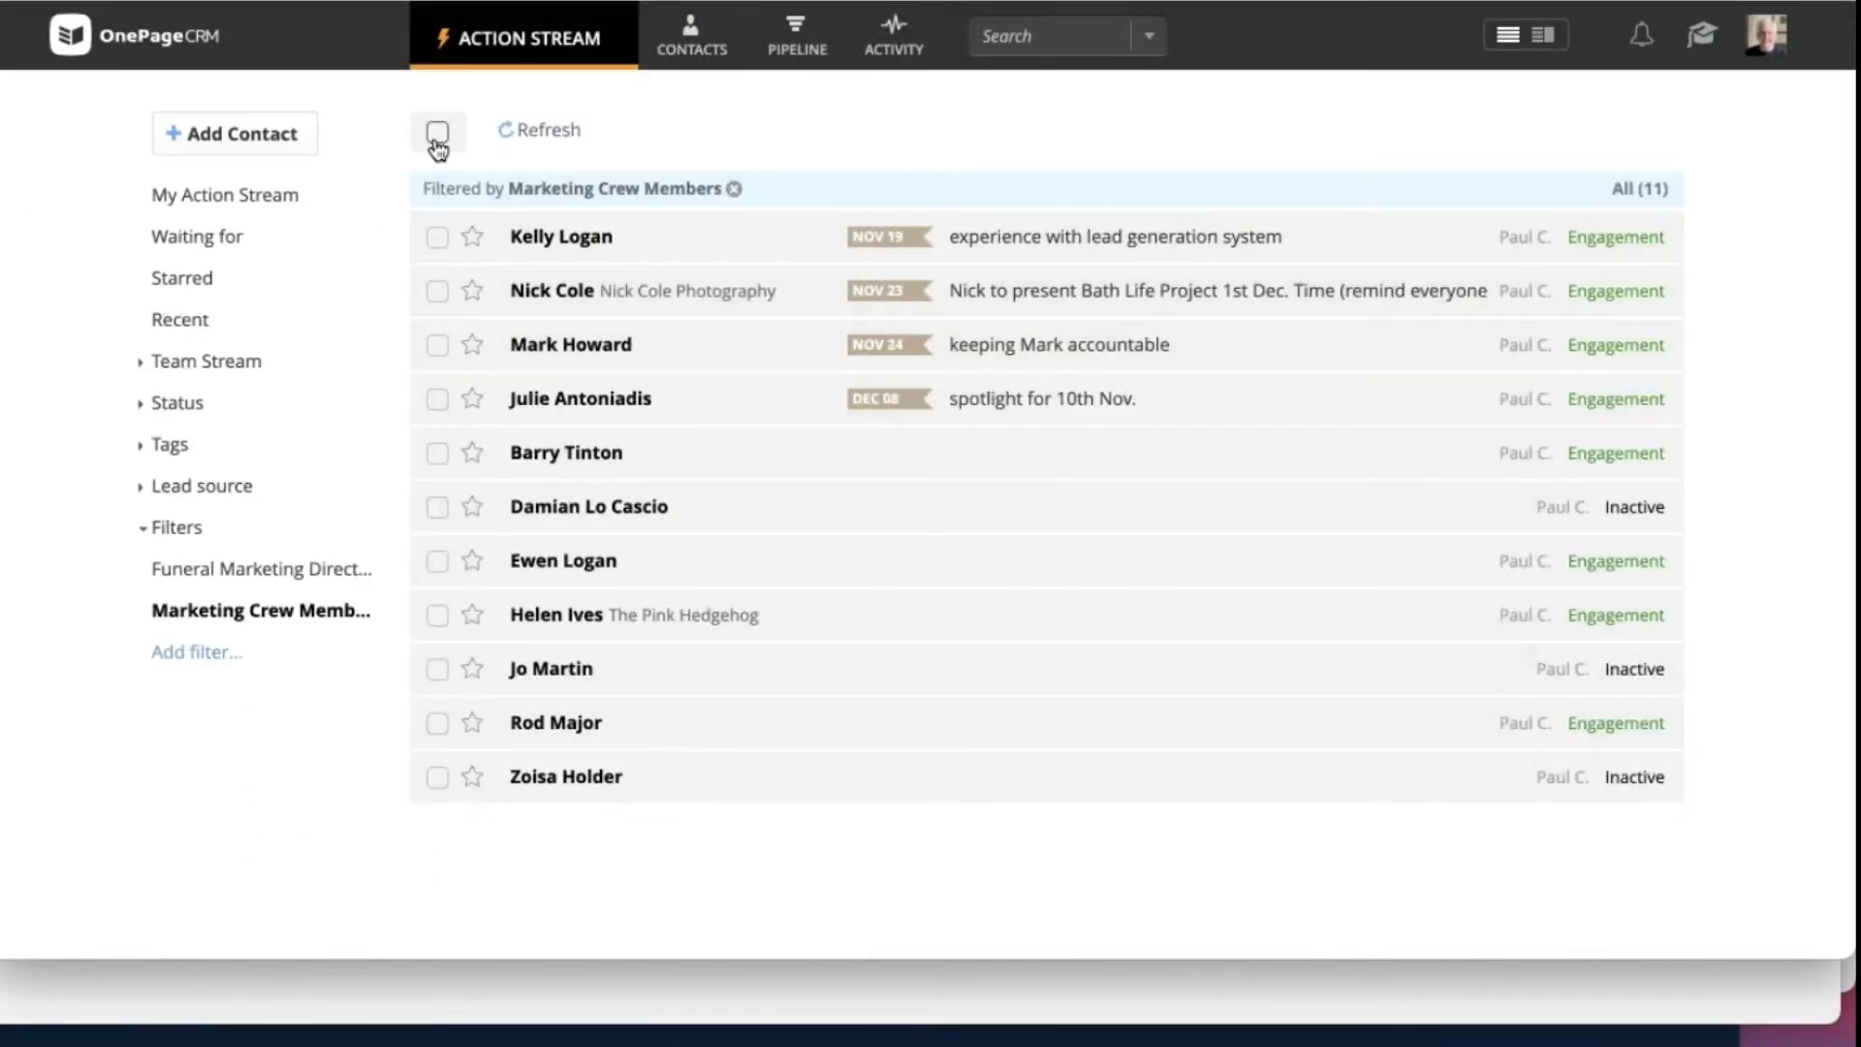
Step: Select all contacts in the Marketing Crew Members list and start a bulk email to them
{"action": "left_click", "coordinate": [437, 134]}
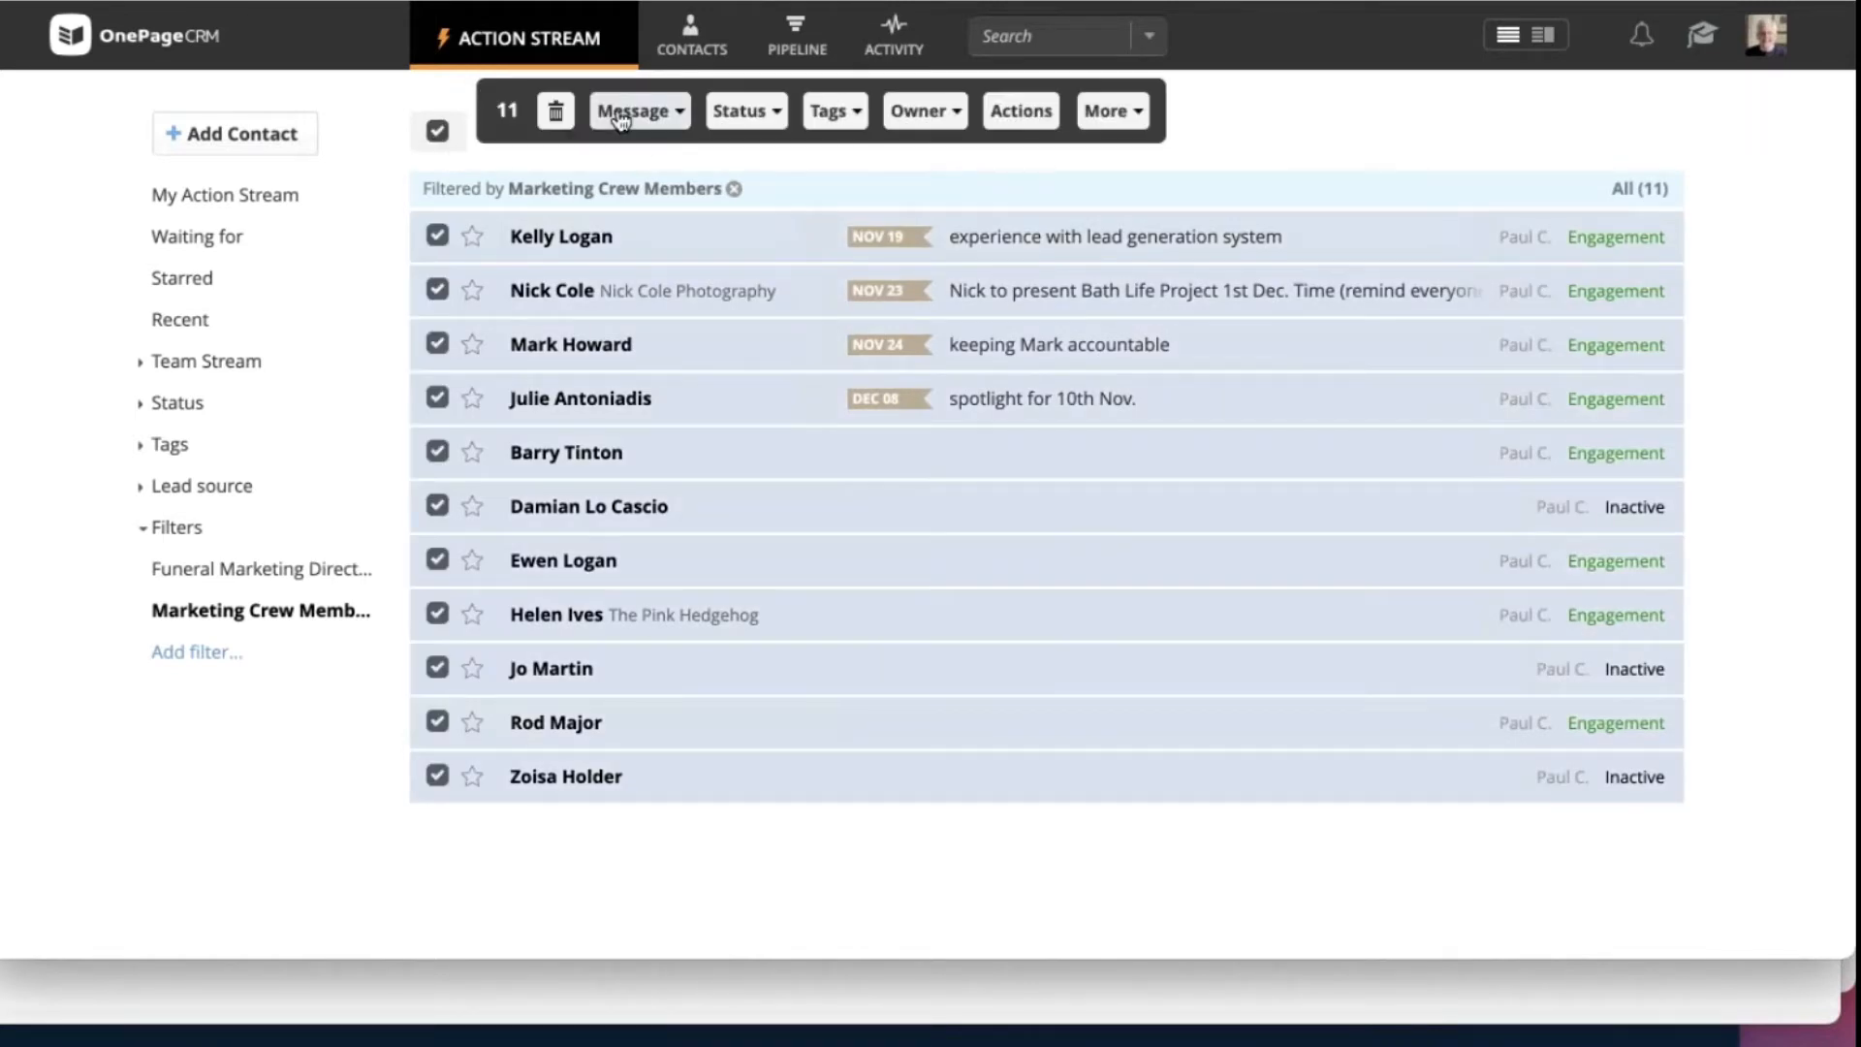
{"action": "left_click", "coordinate": [620, 114]}
{"action": "left_click", "coordinate": [631, 225]}
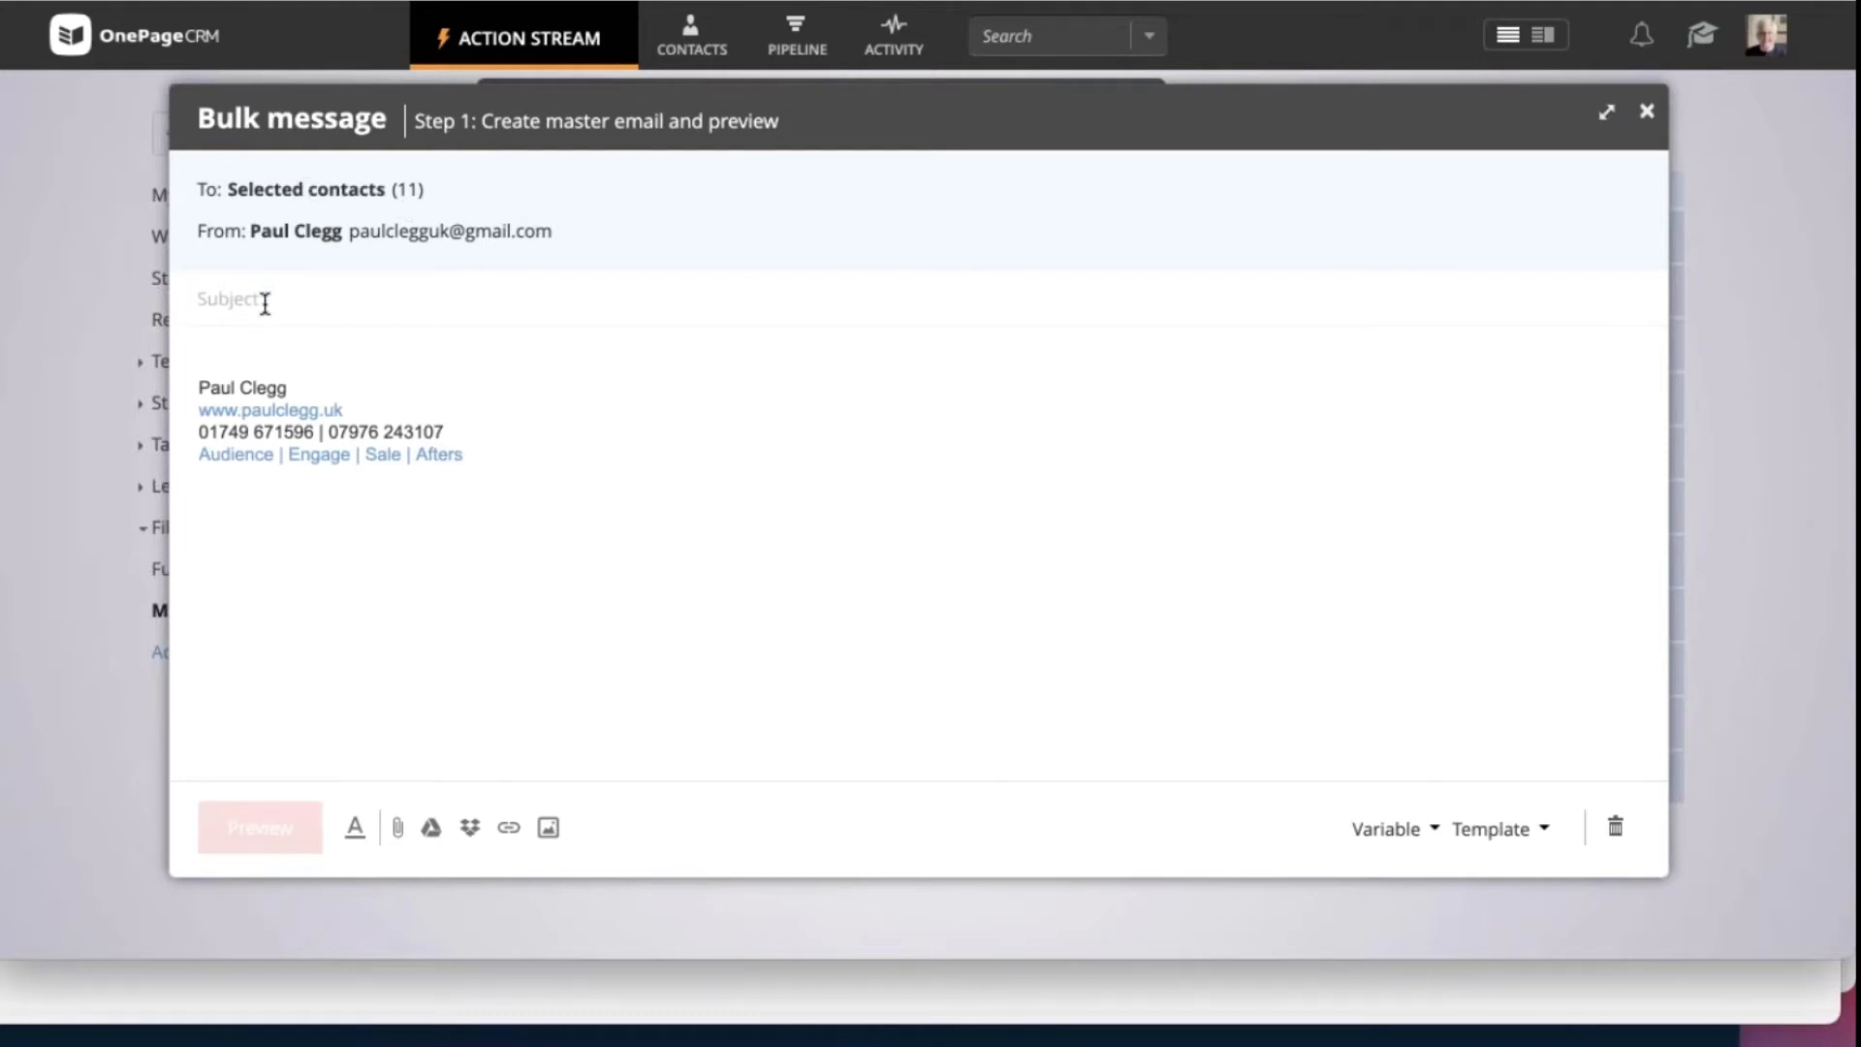
Step: Give the bulk email the subject "Test" and insert the "Crew Reminder of Call" template into its body
{"action": "type", "text": "Test"}
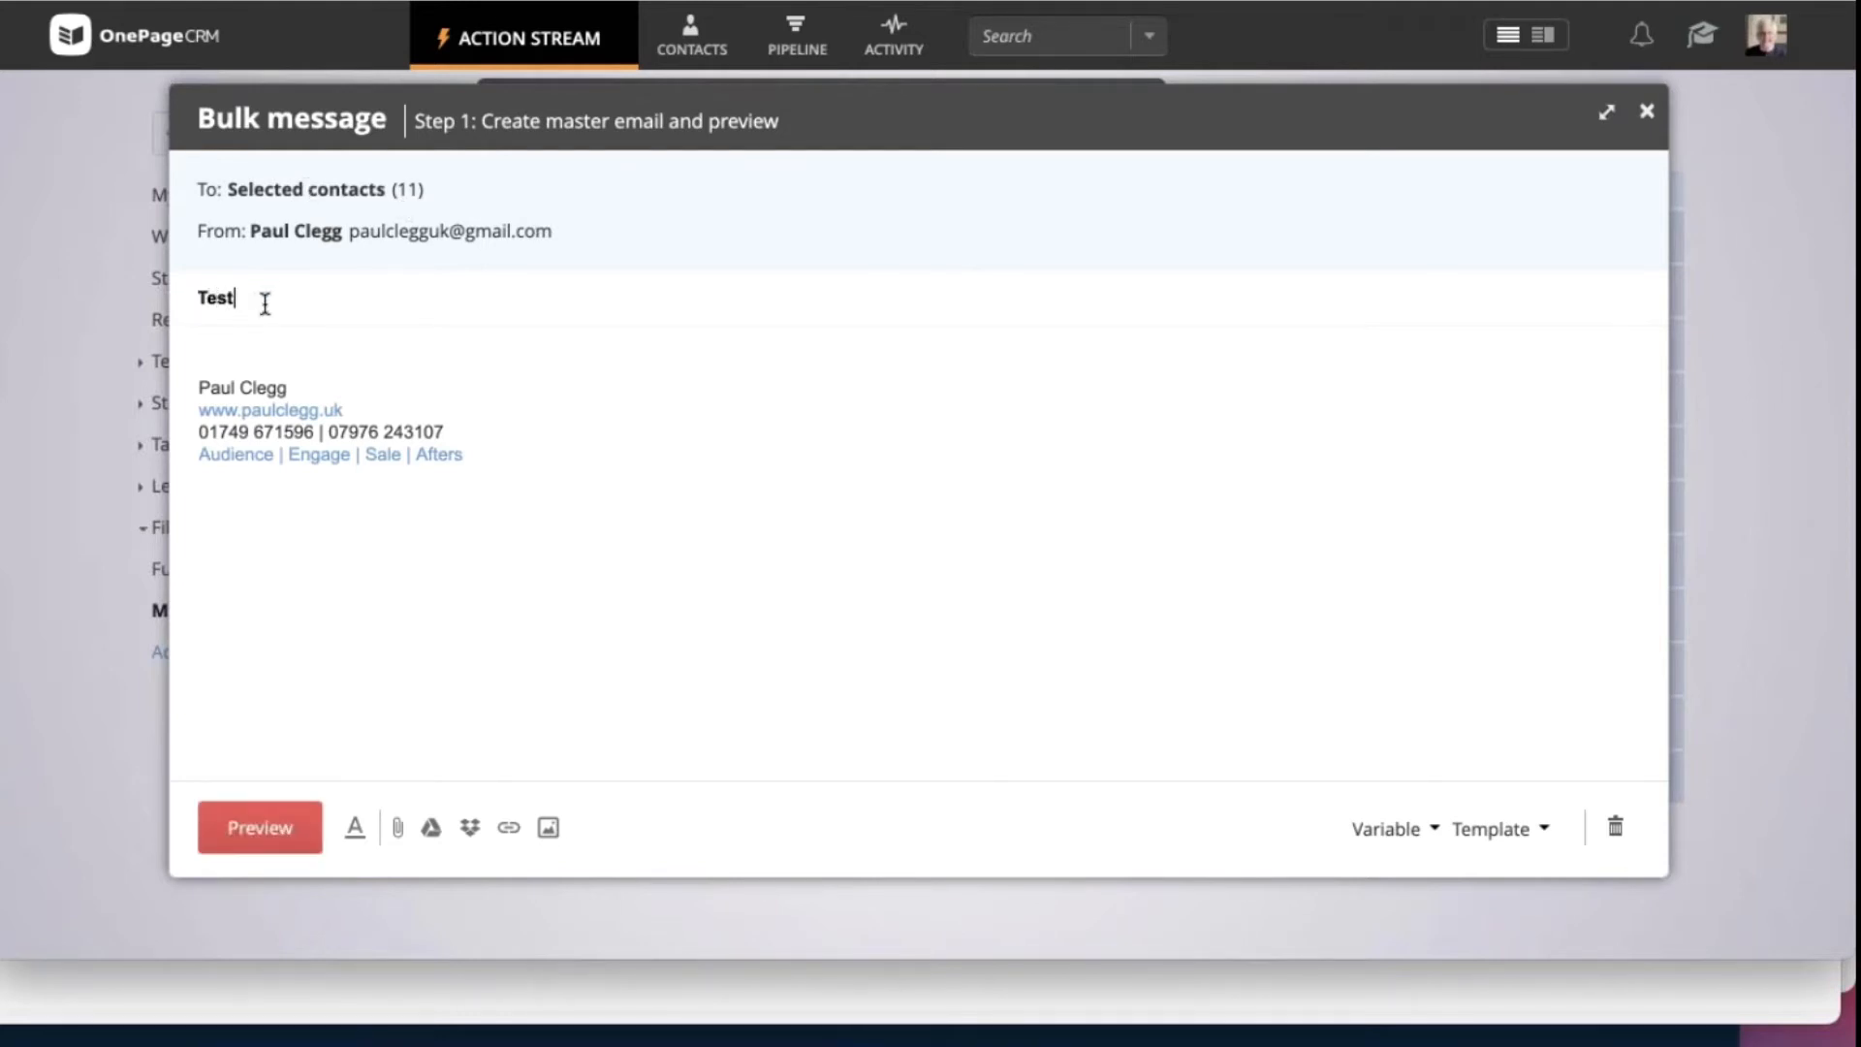
{"action": "left_click", "coordinate": [258, 352]}
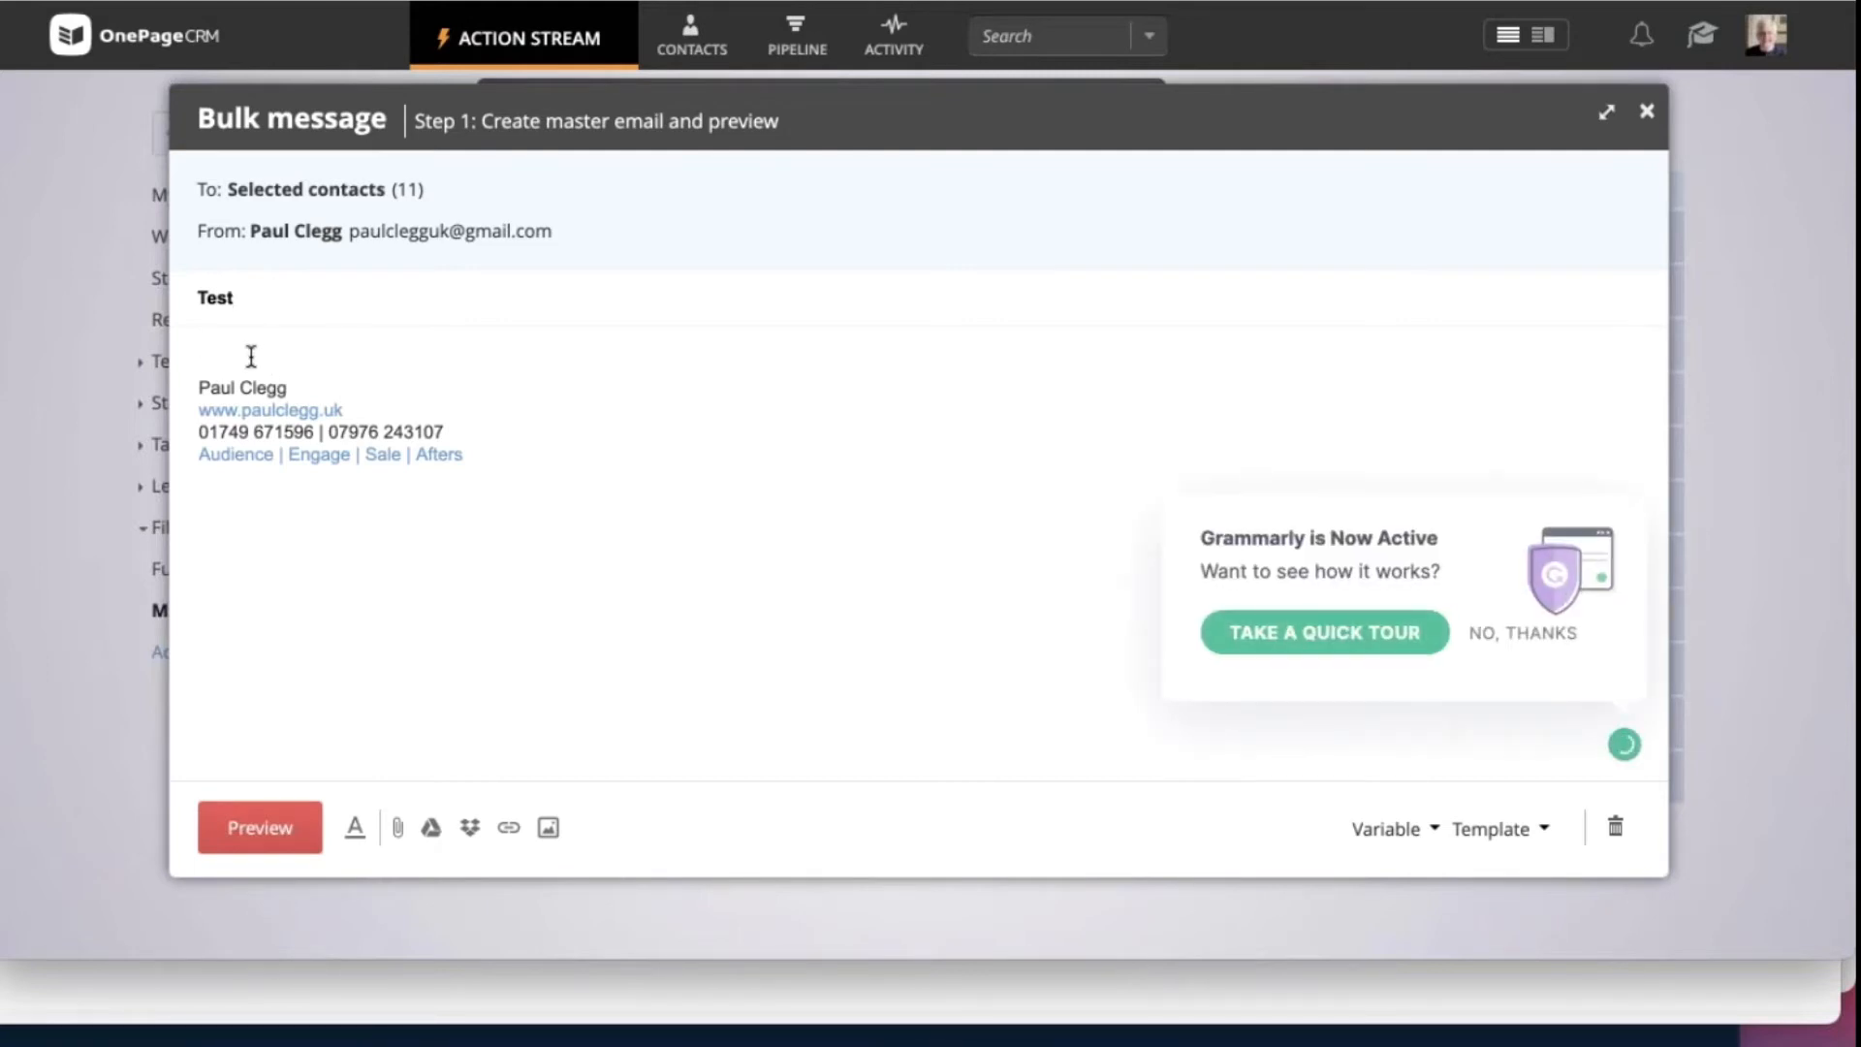
{"action": "left_click", "coordinate": [1517, 827]}
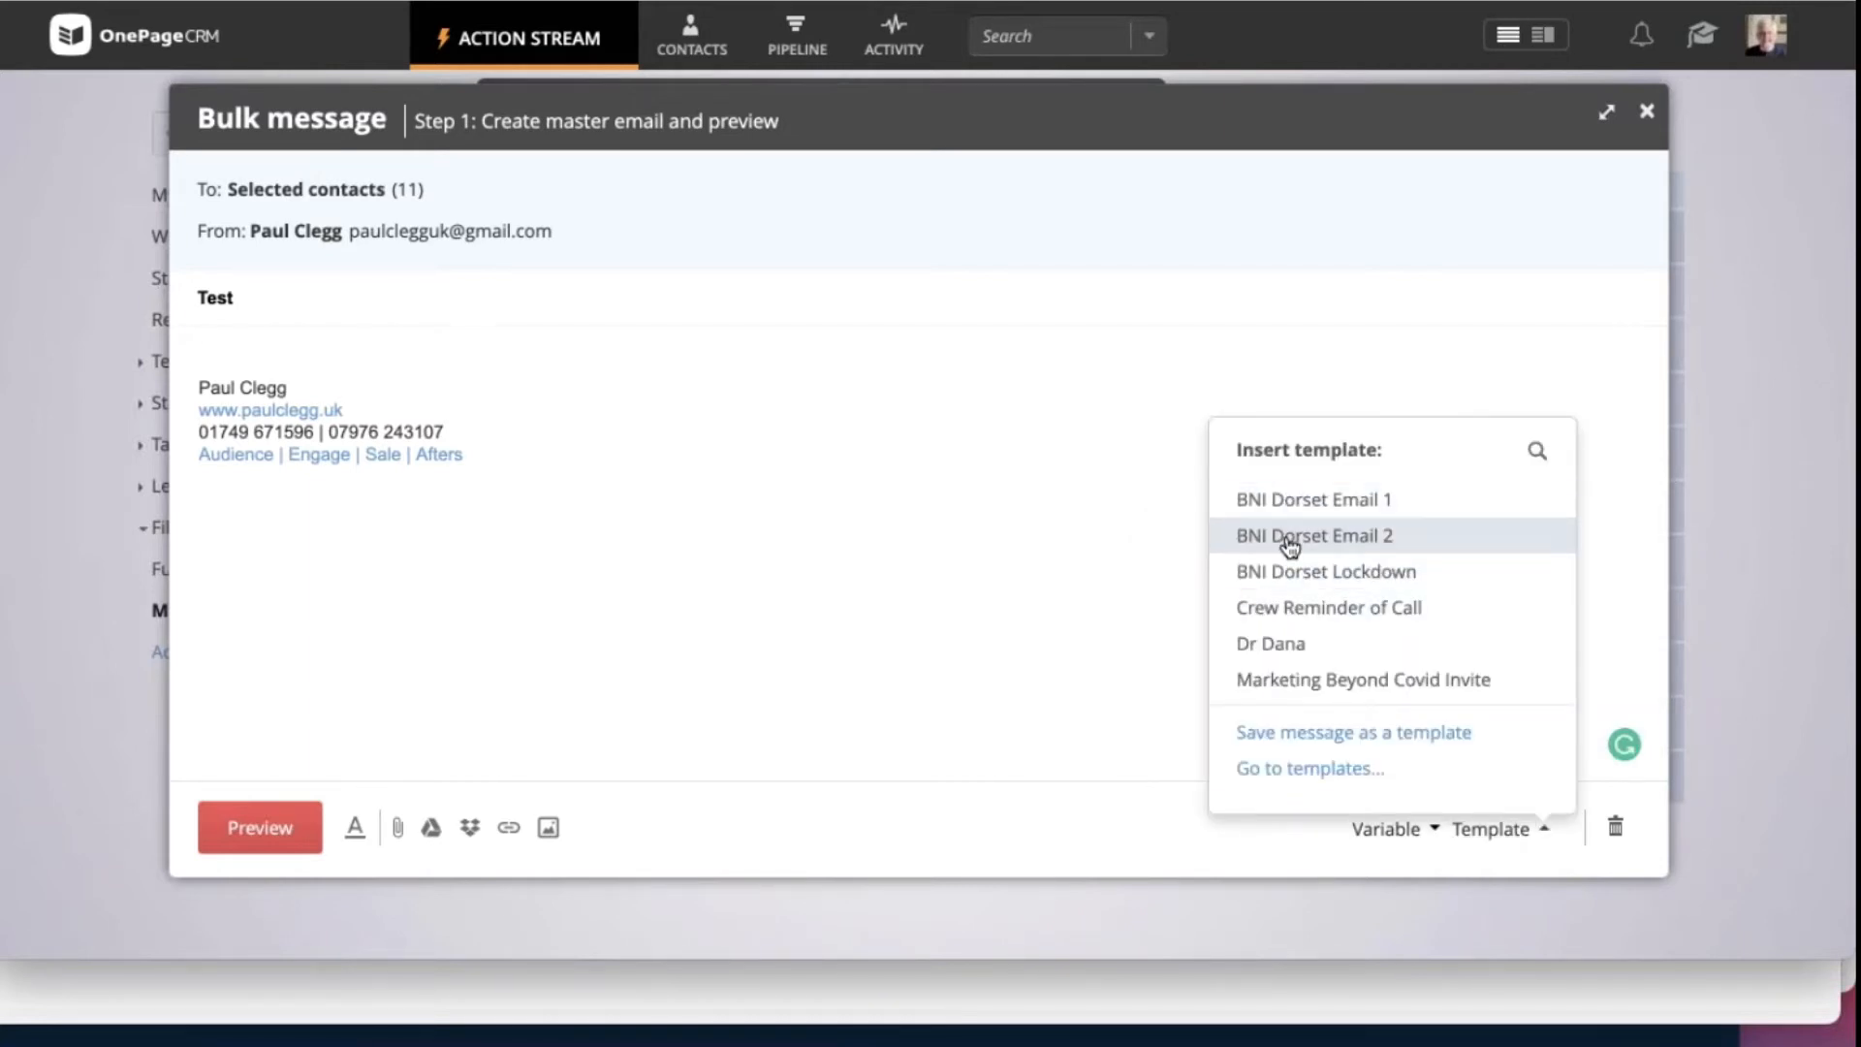
{"action": "left_click", "coordinate": [1302, 611]}
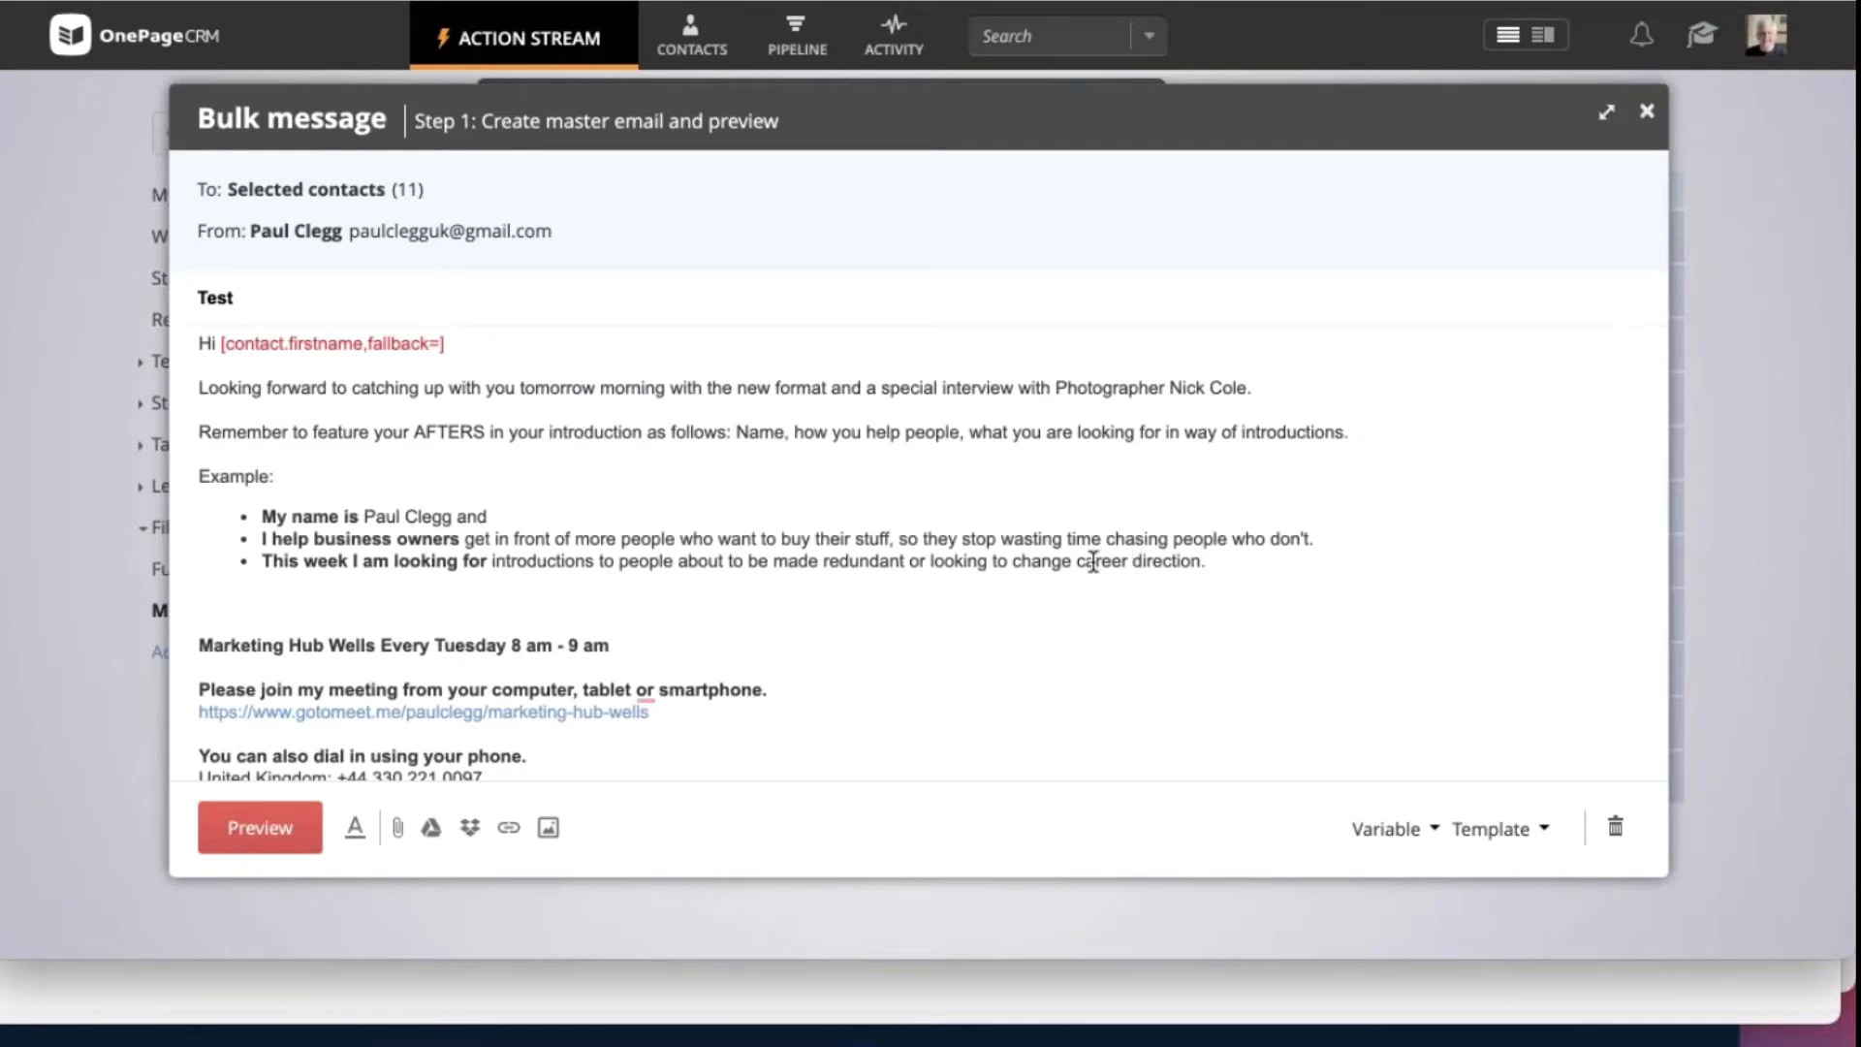
Step: Preview the bulk email and add "Sorry we missed you today." below the greeting in the third recipient's message only
{"action": "left_click", "coordinate": [291, 834]}
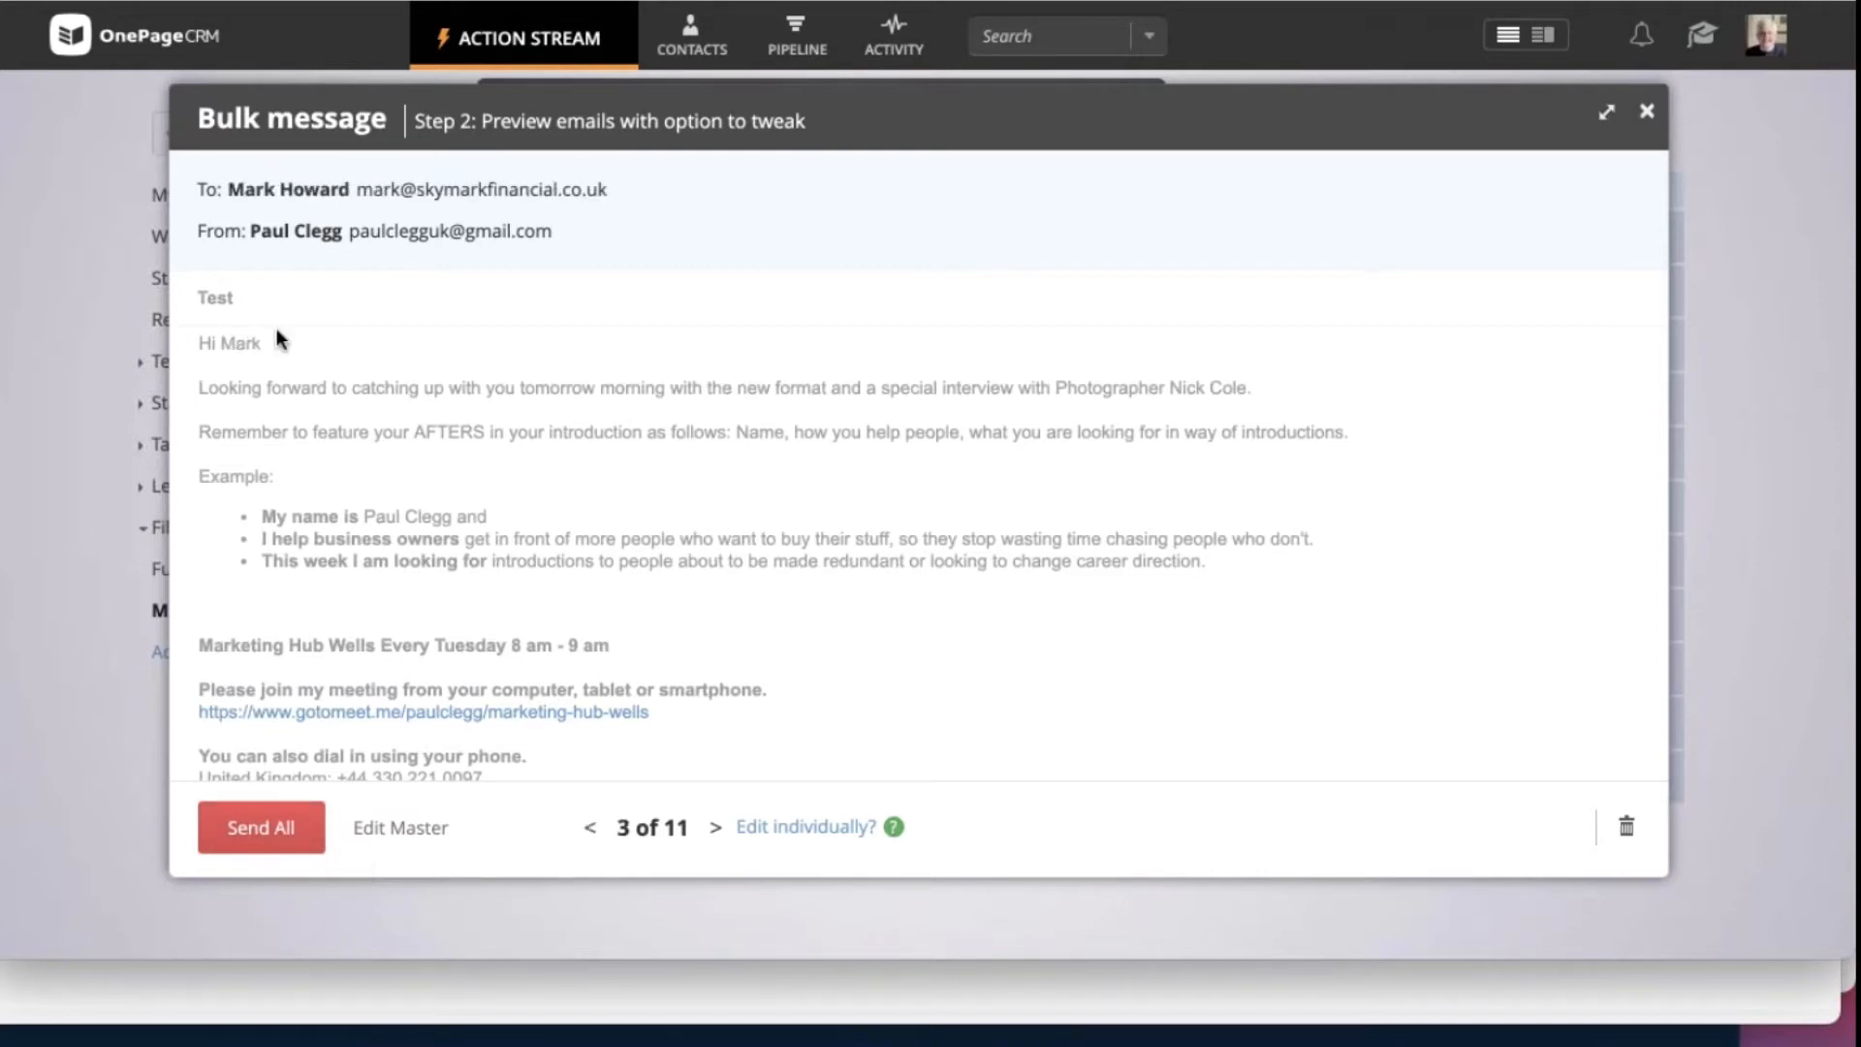
{"action": "left_click", "coordinate": [276, 334]}
{"action": "key", "text": "Return"}
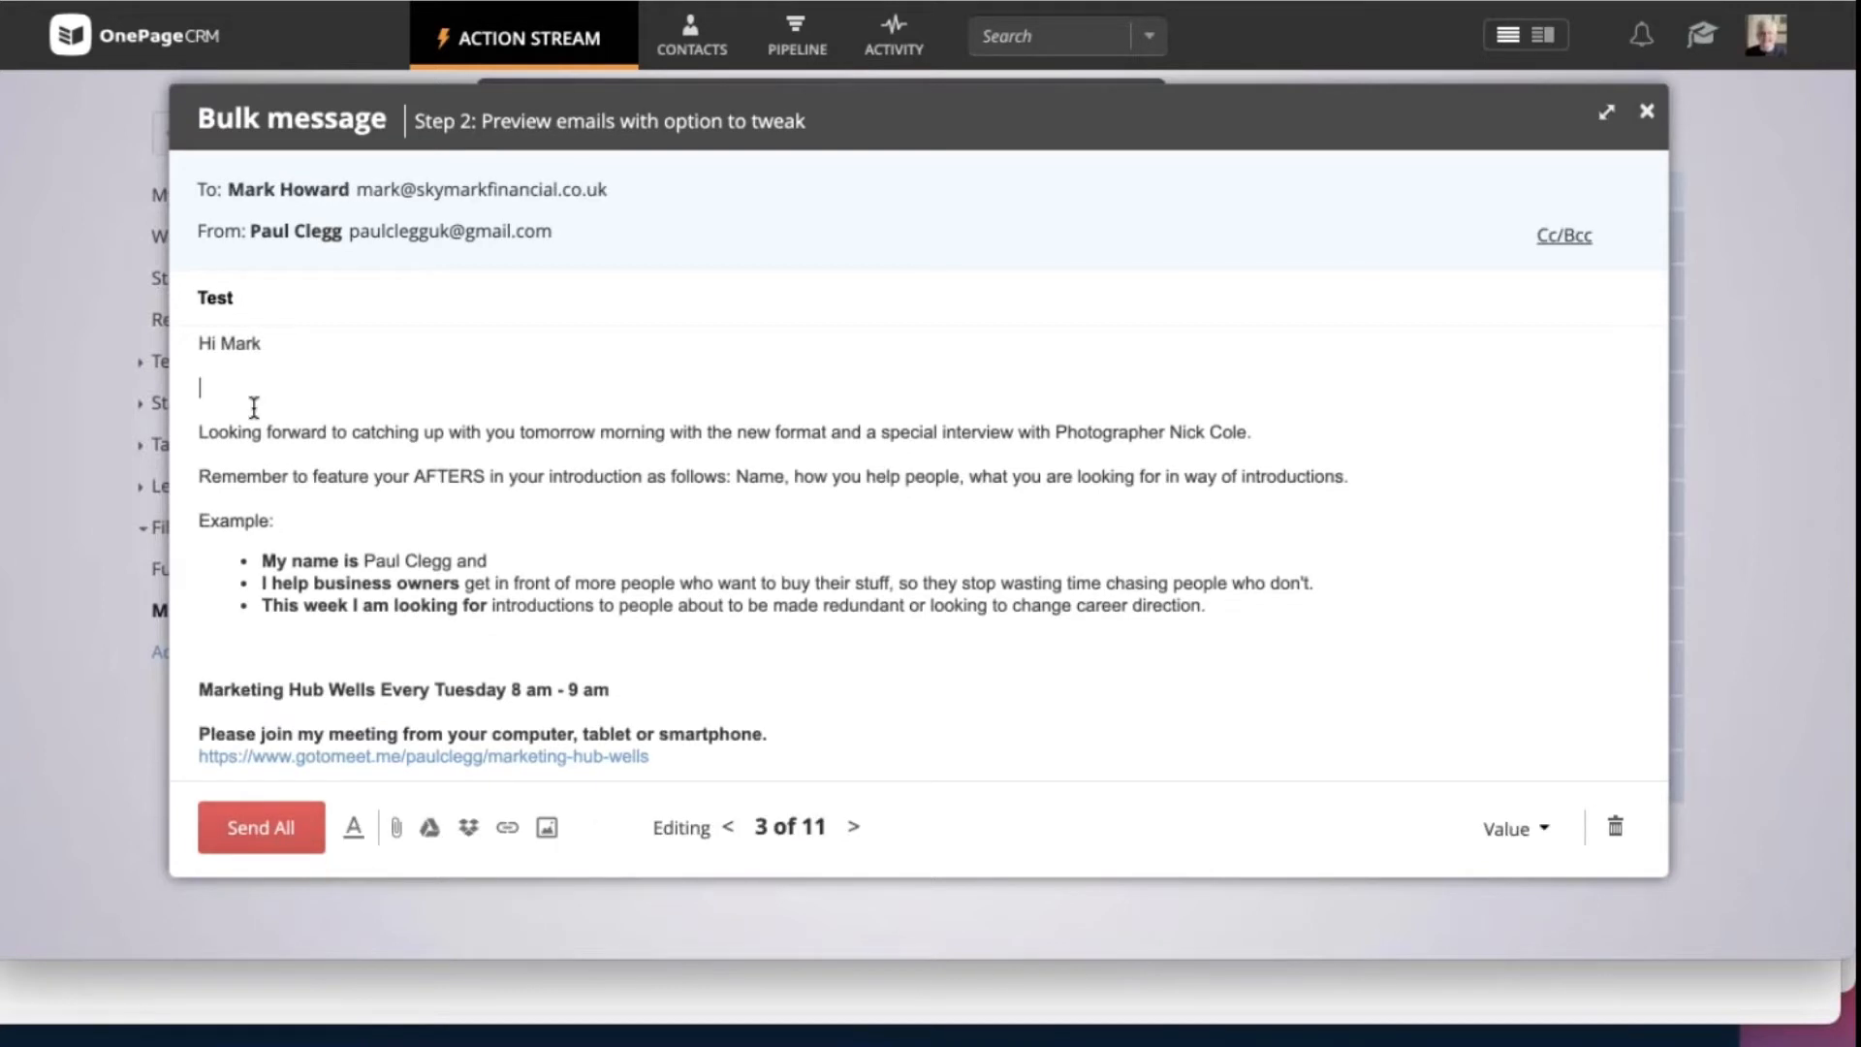
{"action": "type", "text": "Sorry we missed you today."}
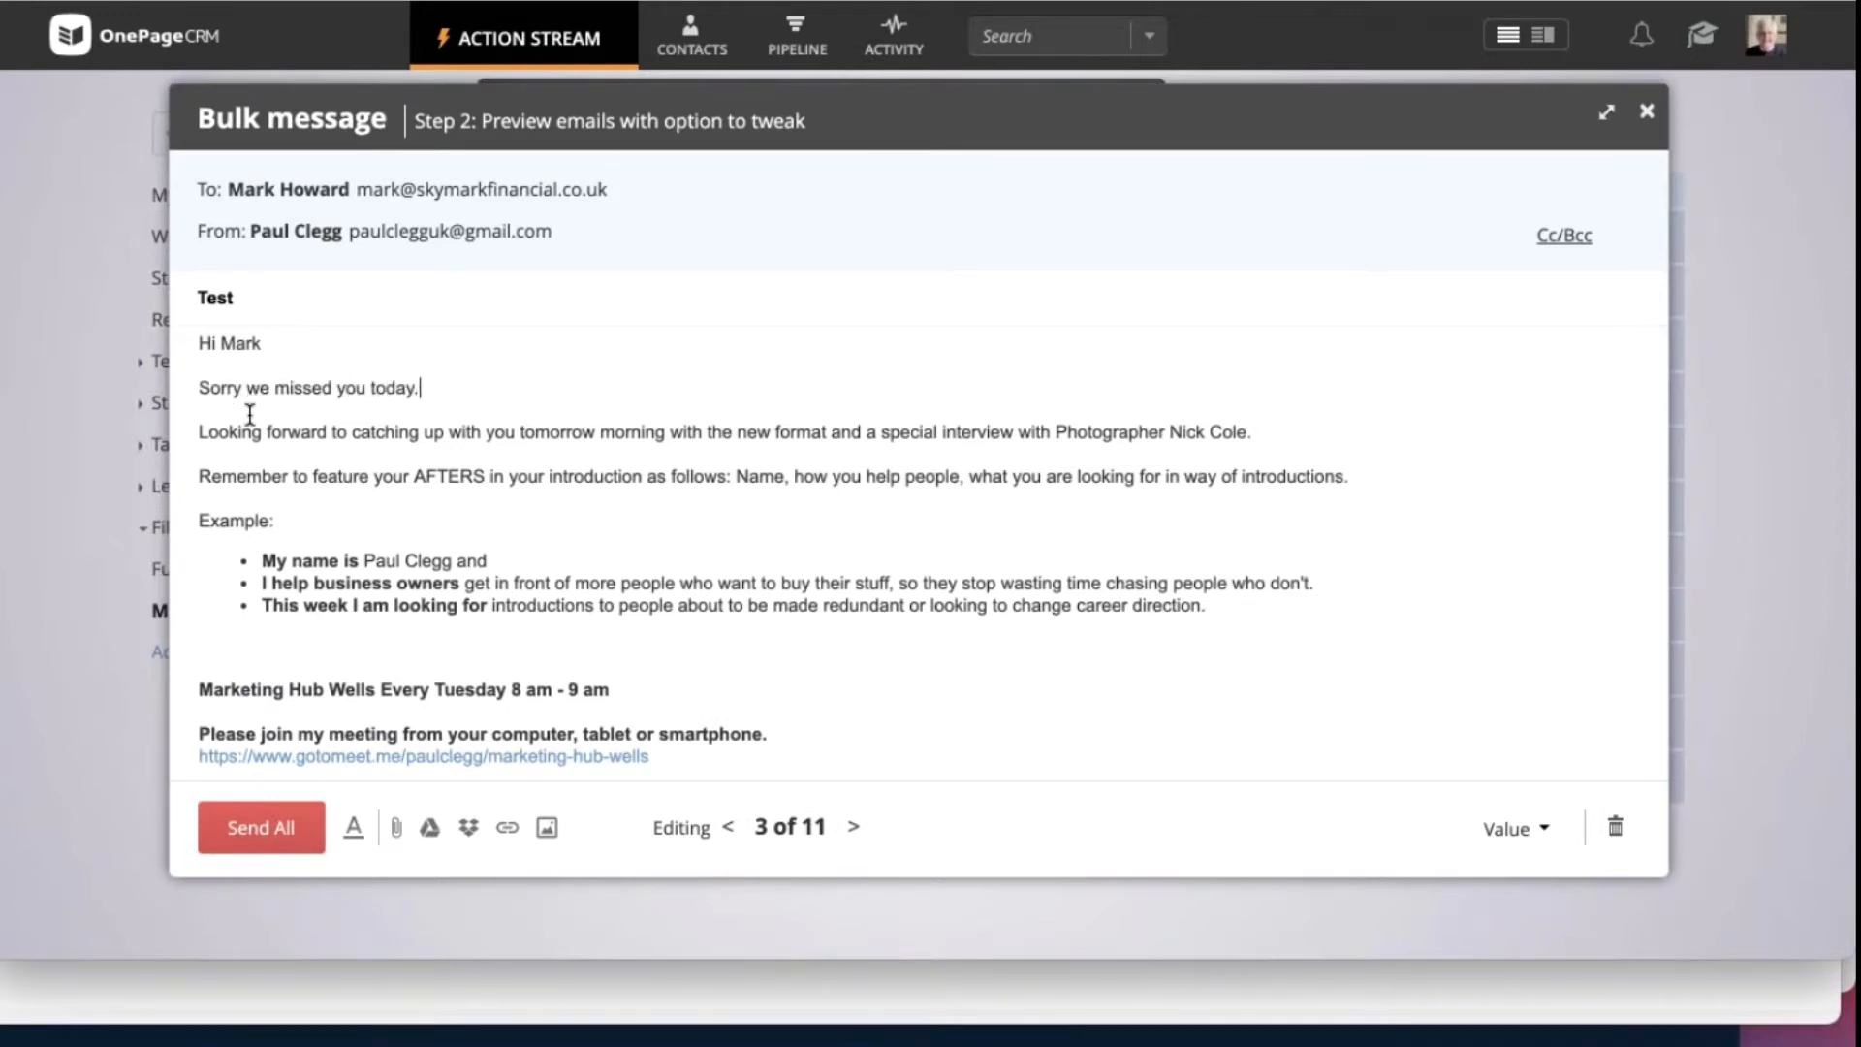
Step: Add "What do you think? Can I help you set it up?" below the fifth recipient's greeting and send the bulk email to all recipients
{"action": "left_click", "coordinate": [852, 826]}
{"action": "left_click", "coordinate": [852, 826]}
{"action": "left_click", "coordinate": [852, 826]}
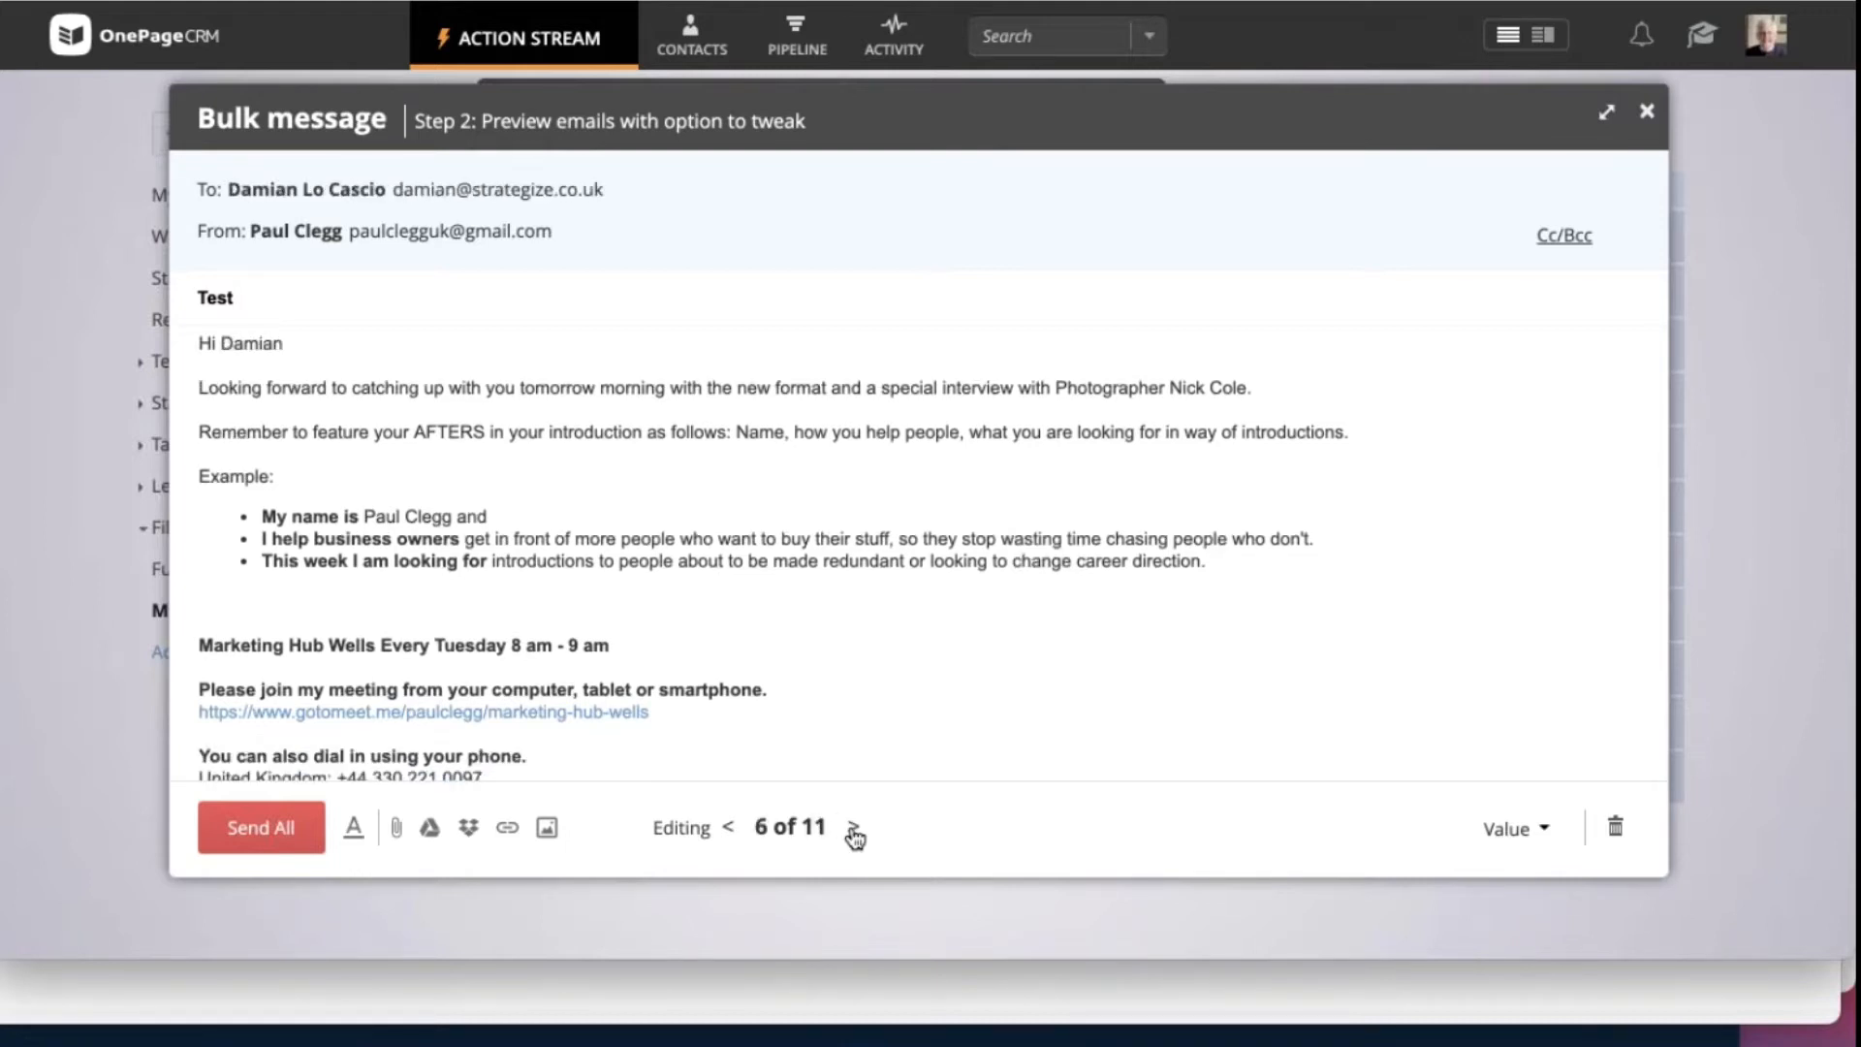
{"action": "left_click", "coordinate": [728, 826]}
{"action": "left_click", "coordinate": [299, 354]}
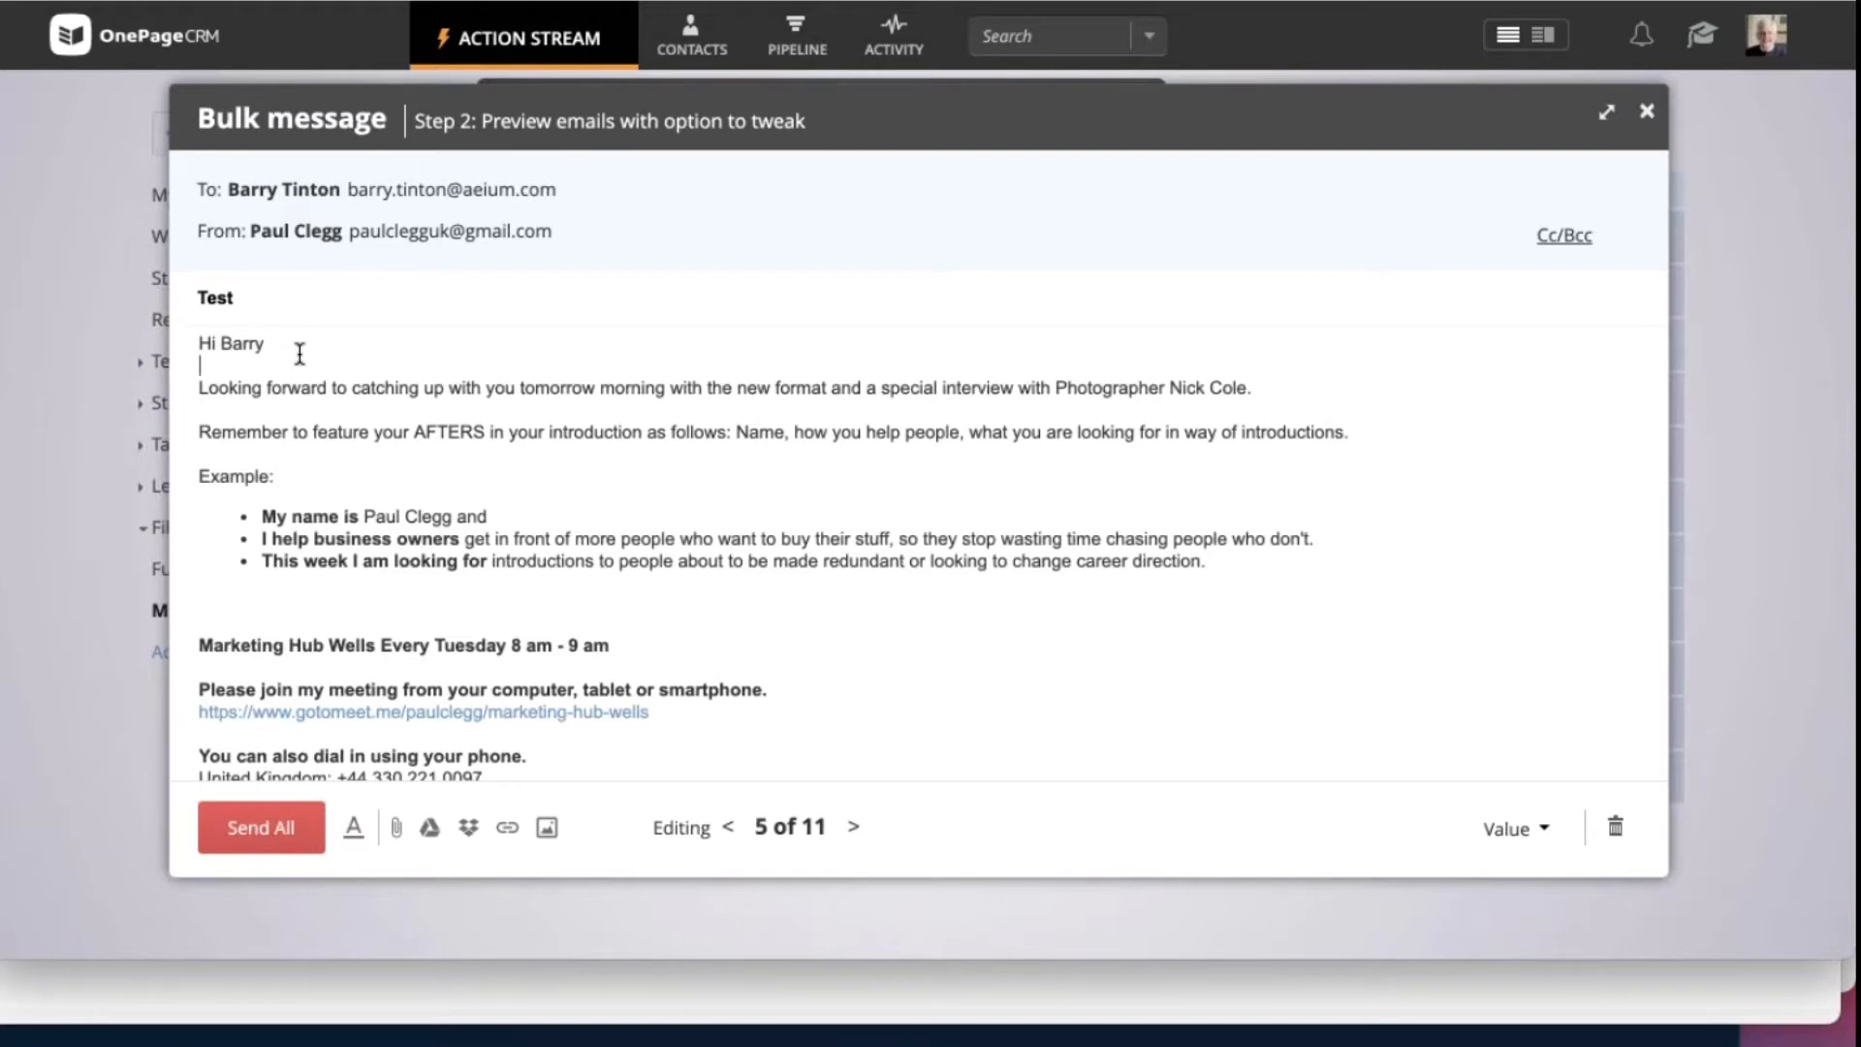
{"action": "key", "text": "Return"}
{"action": "type", "text": "What "}
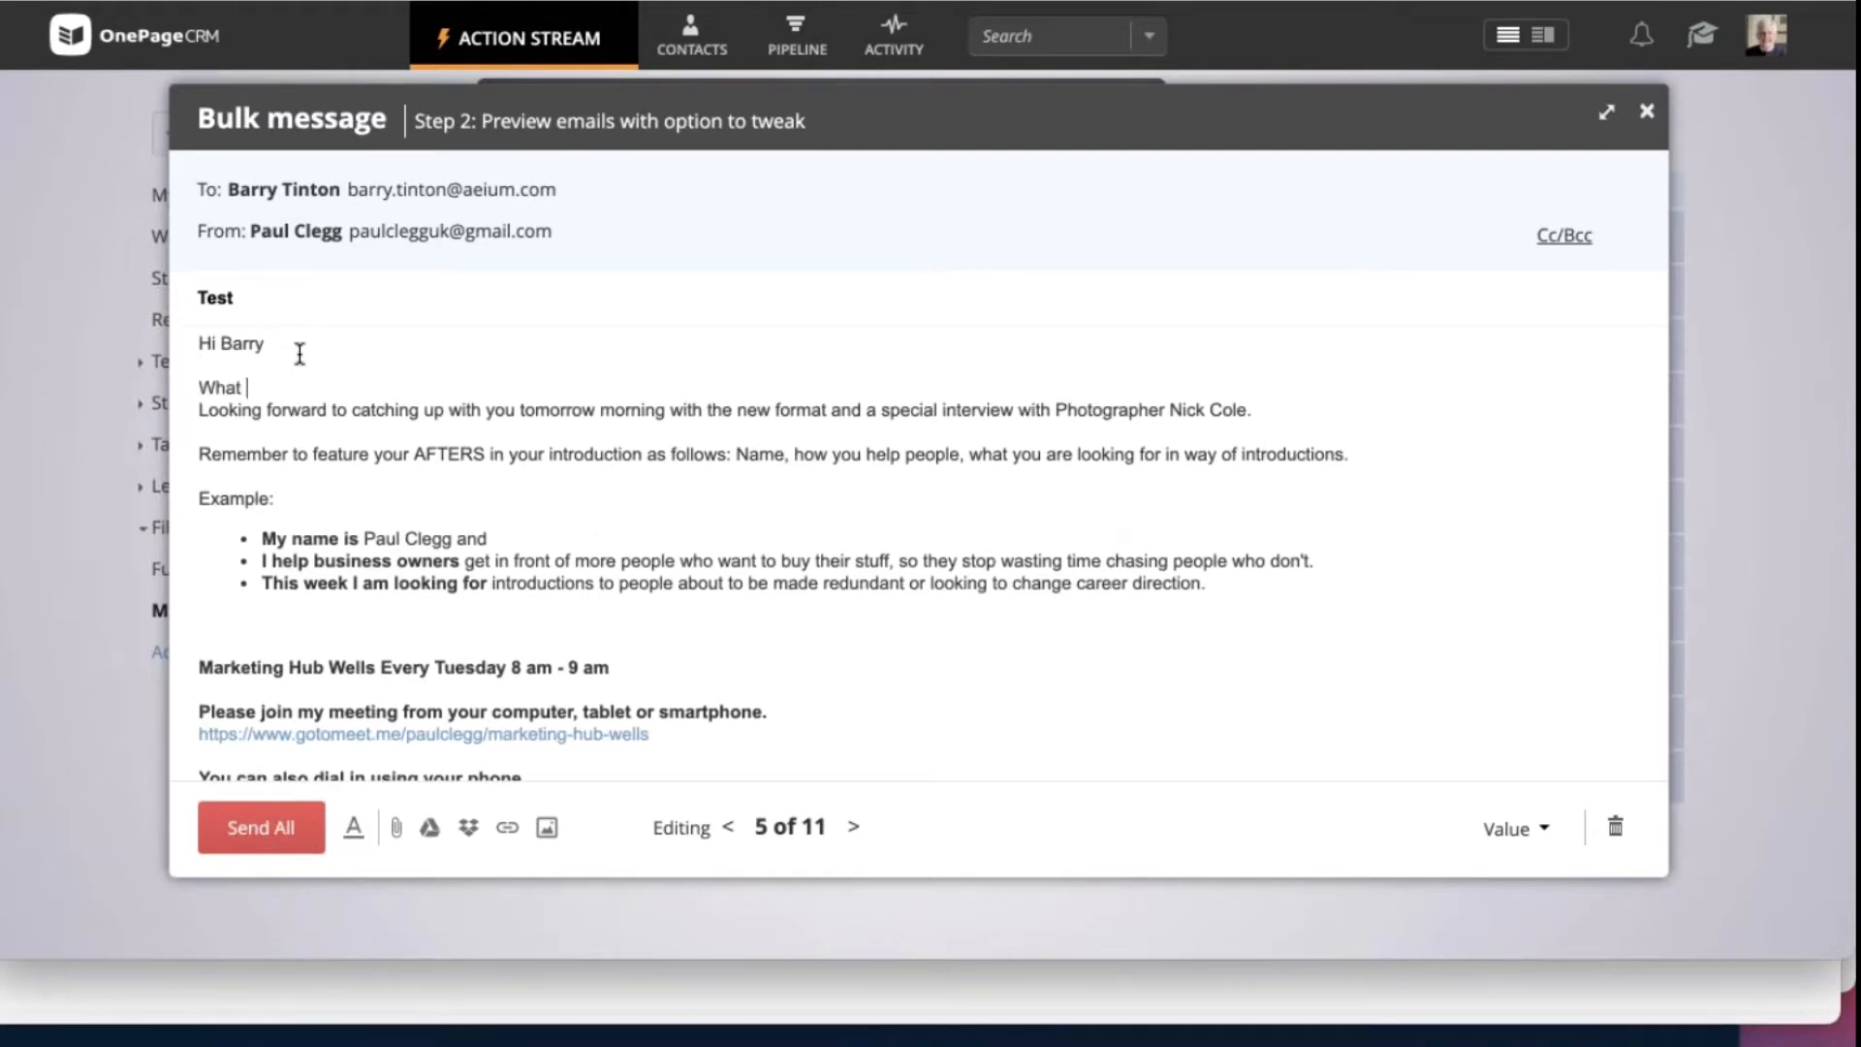
{"action": "type", "text": "do you think?  Can I help you set it"}
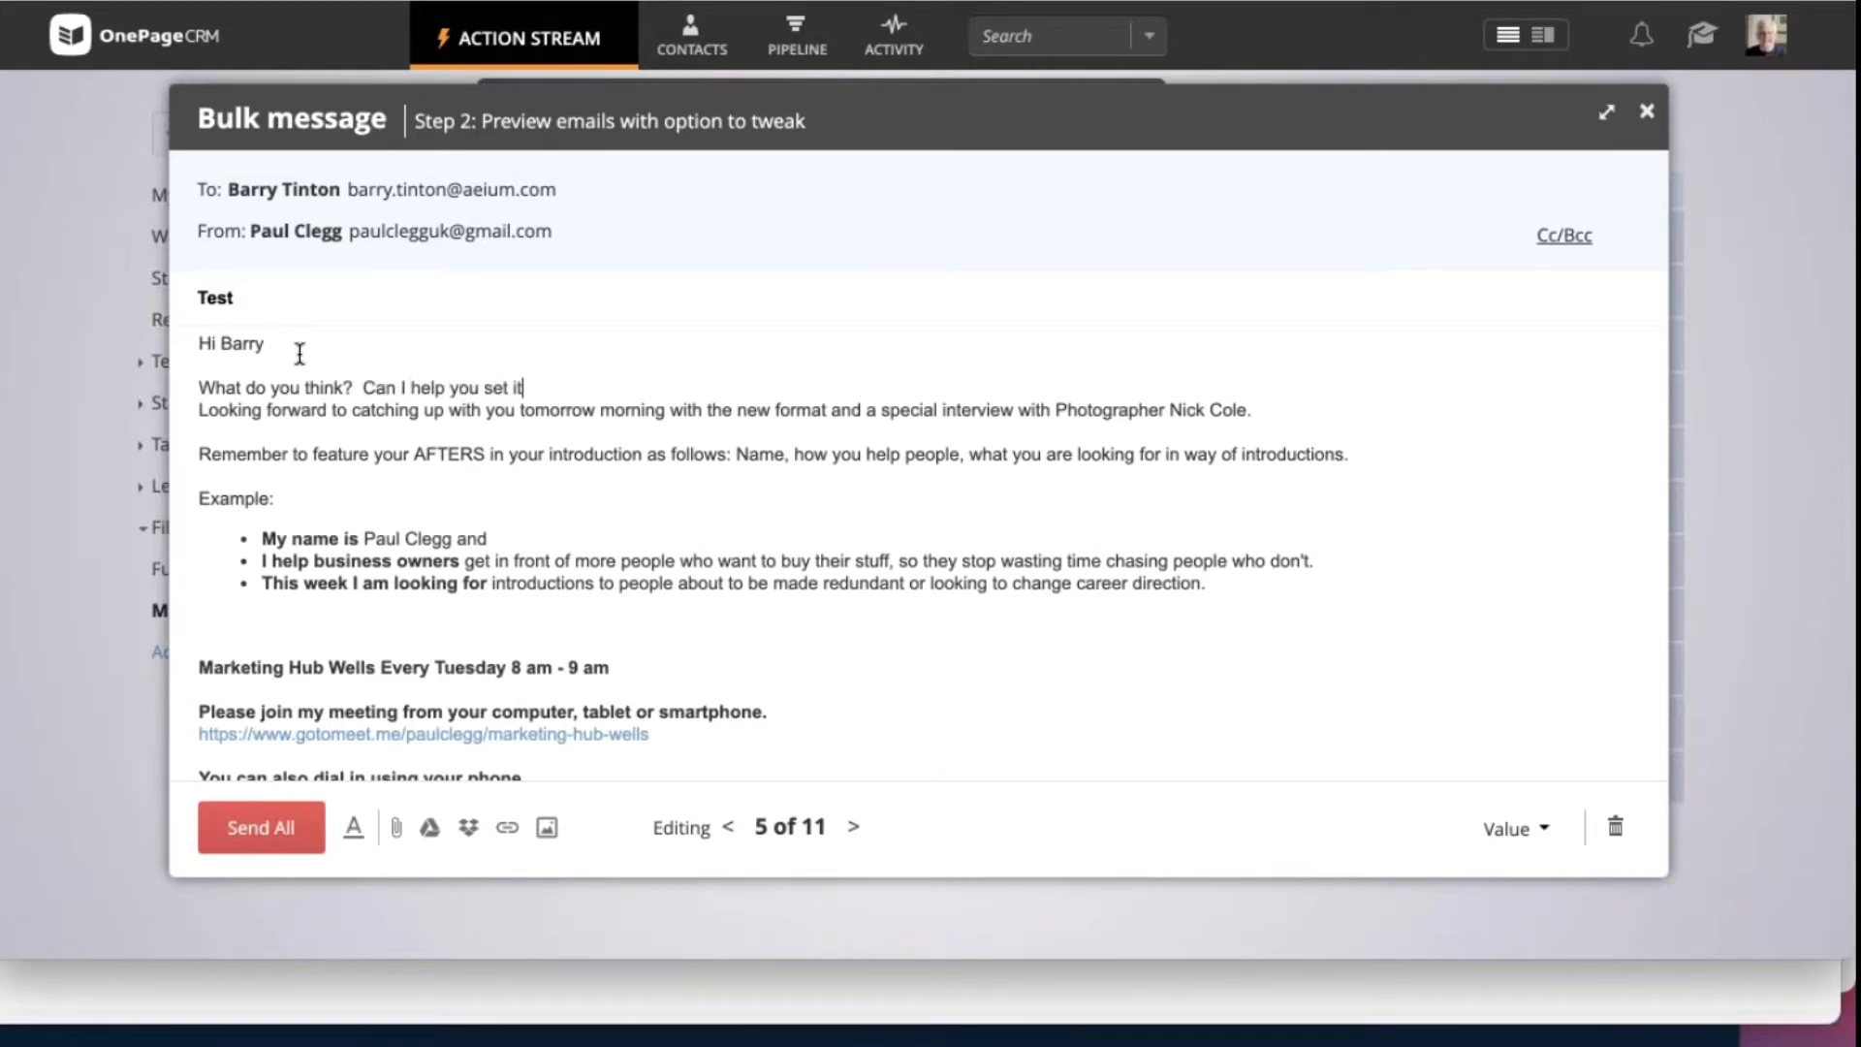
{"action": "type", "text": " up?"}
{"action": "key", "text": "Return"}
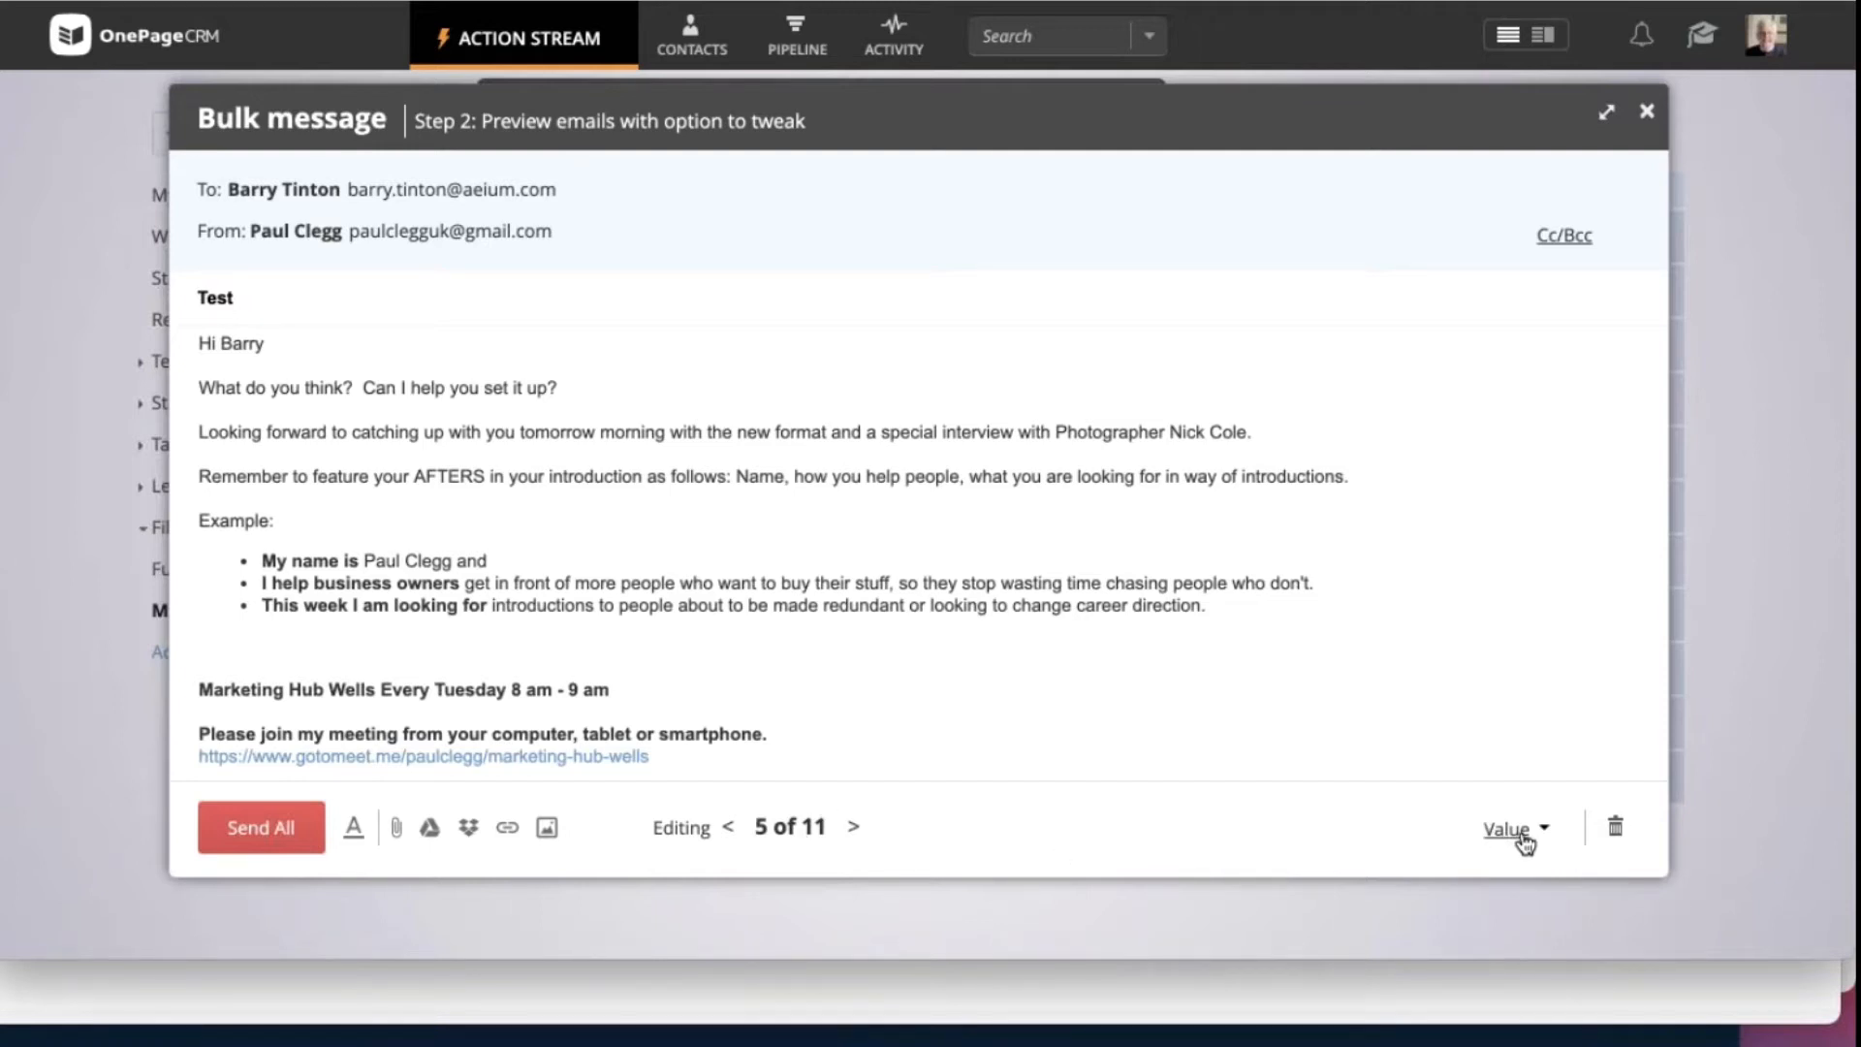
{"action": "left_click", "coordinate": [254, 834]}
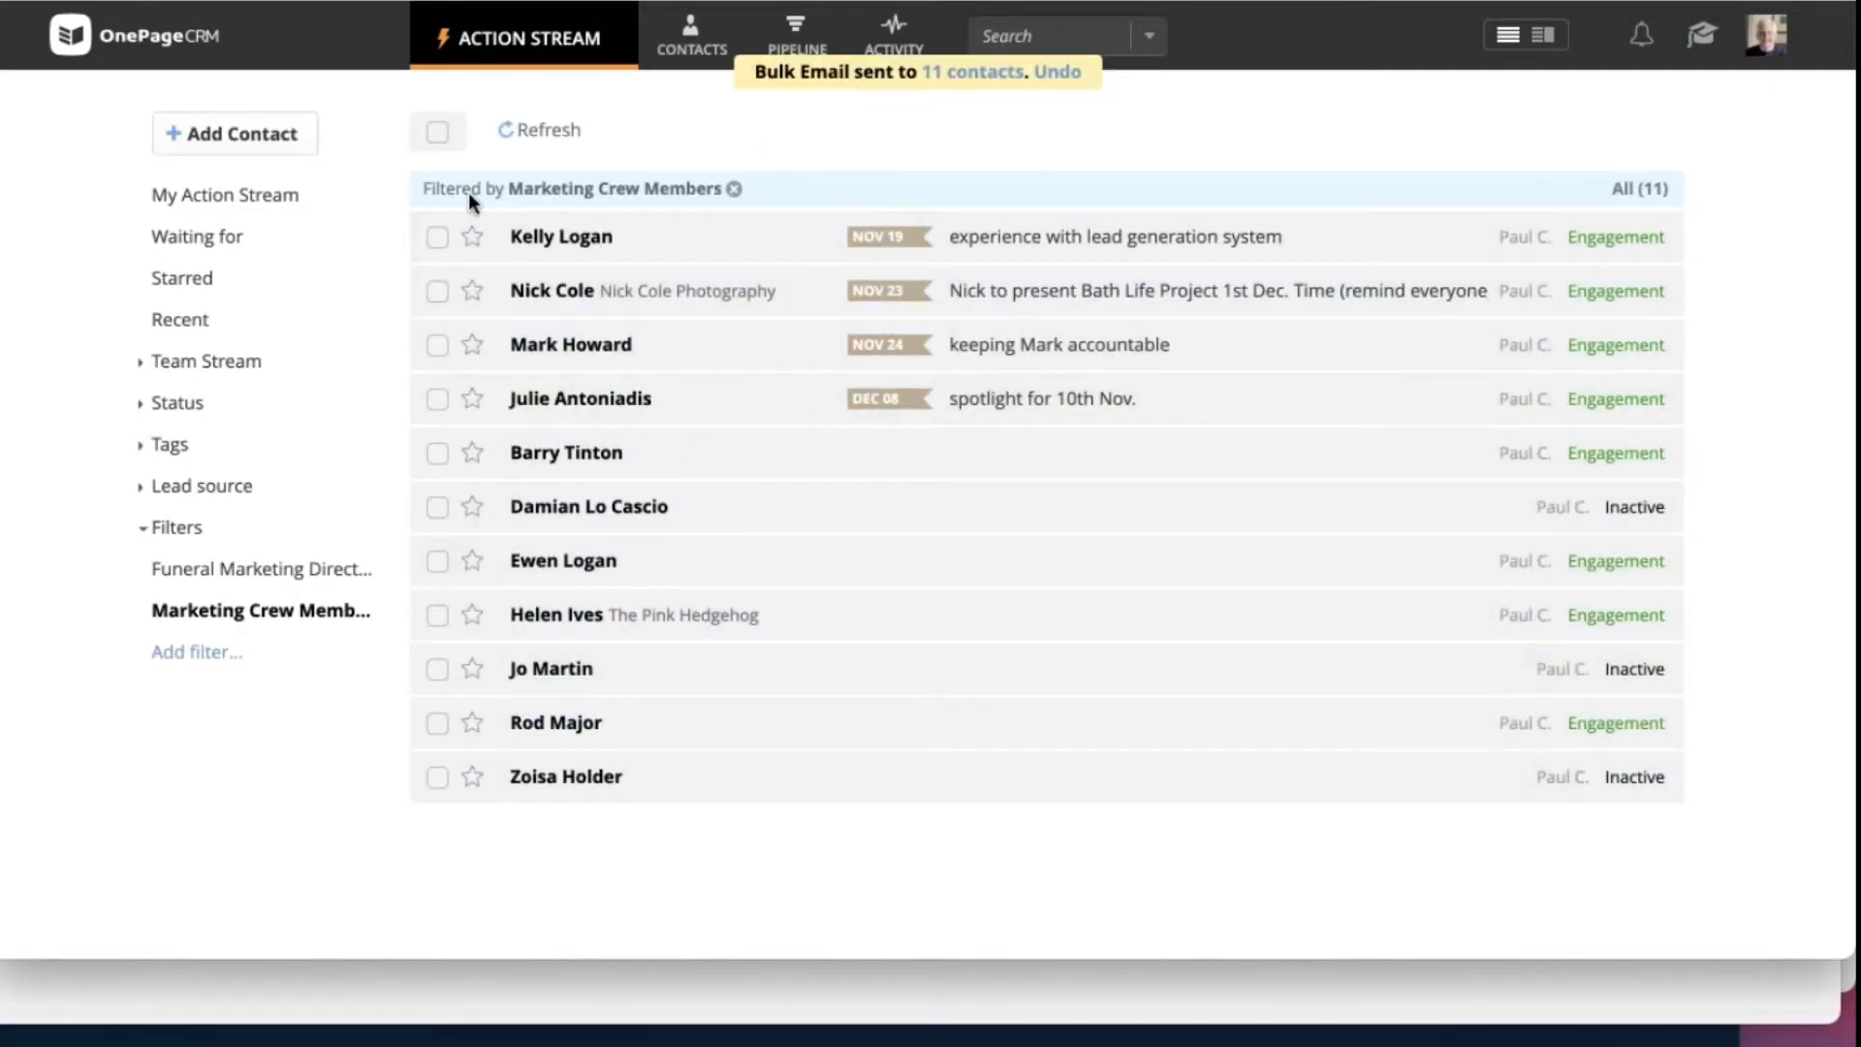
Step: Select every contact in the Marketing Crew Members list again and start another bulk email
{"action": "left_click", "coordinate": [437, 132]}
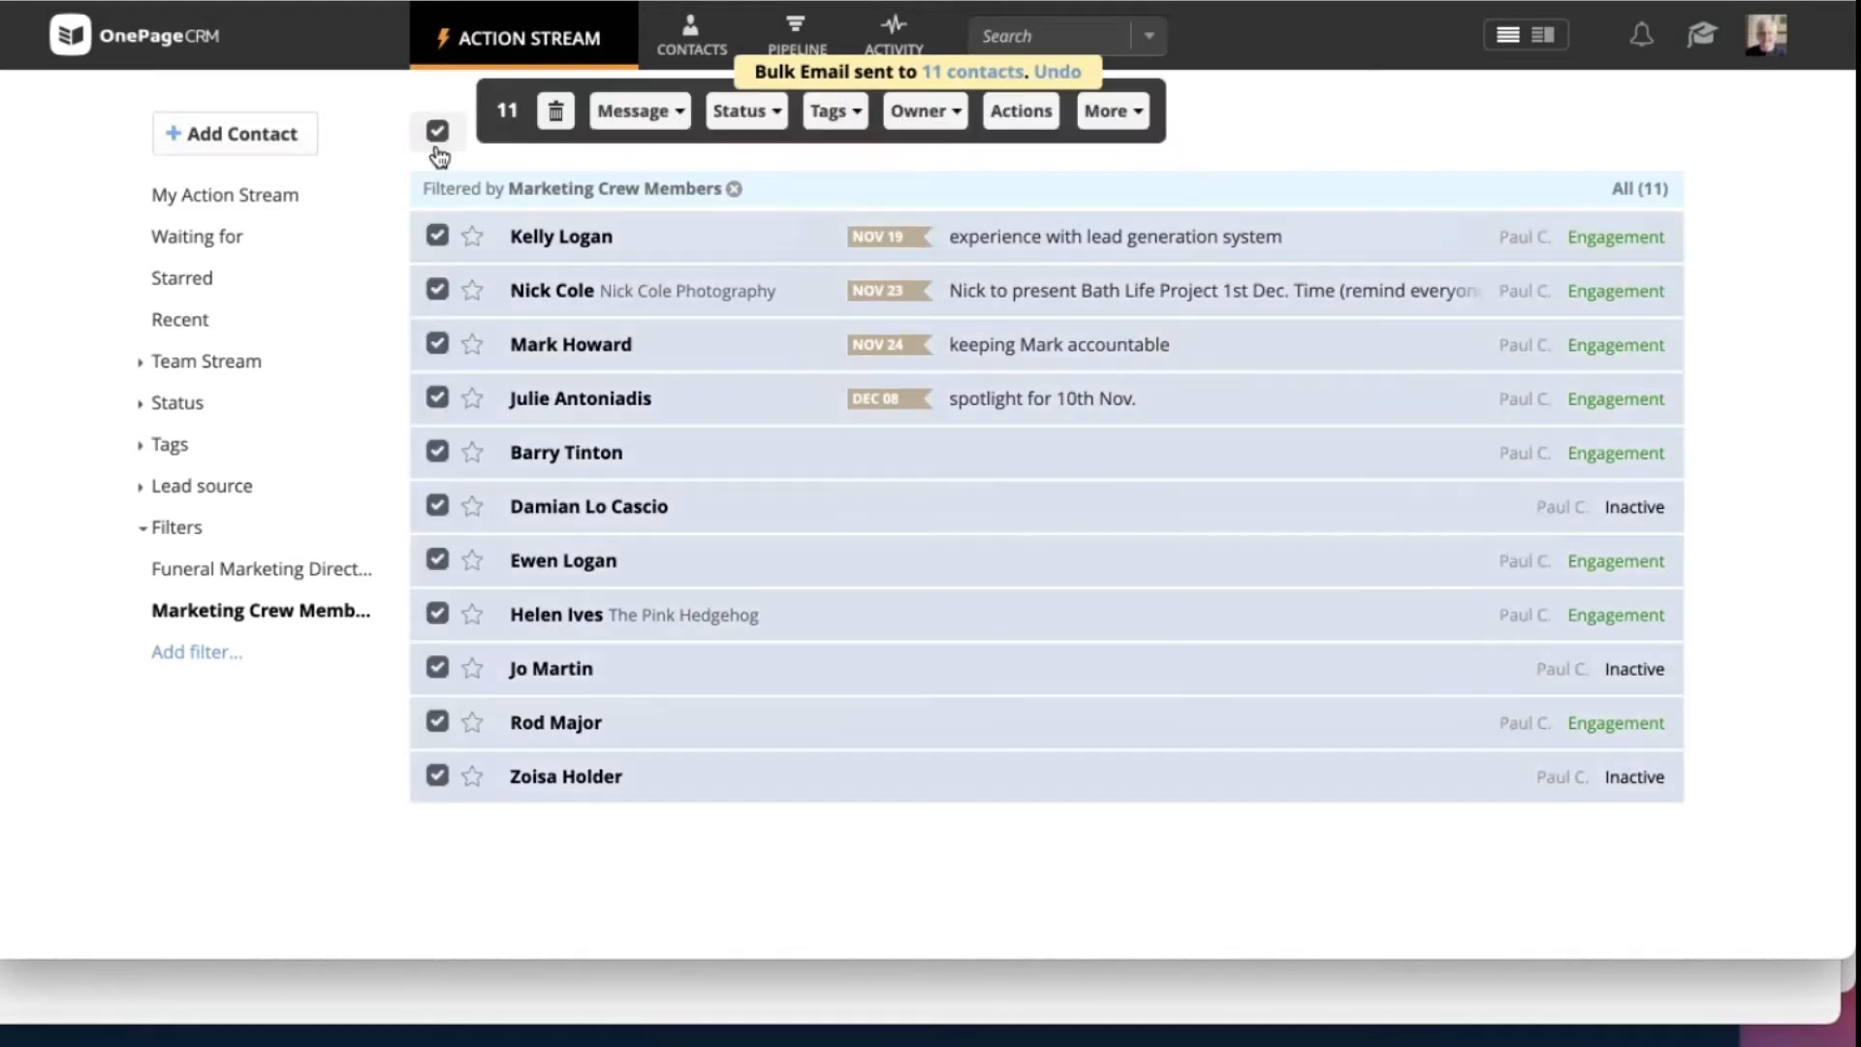
{"action": "left_click", "coordinate": [648, 132]}
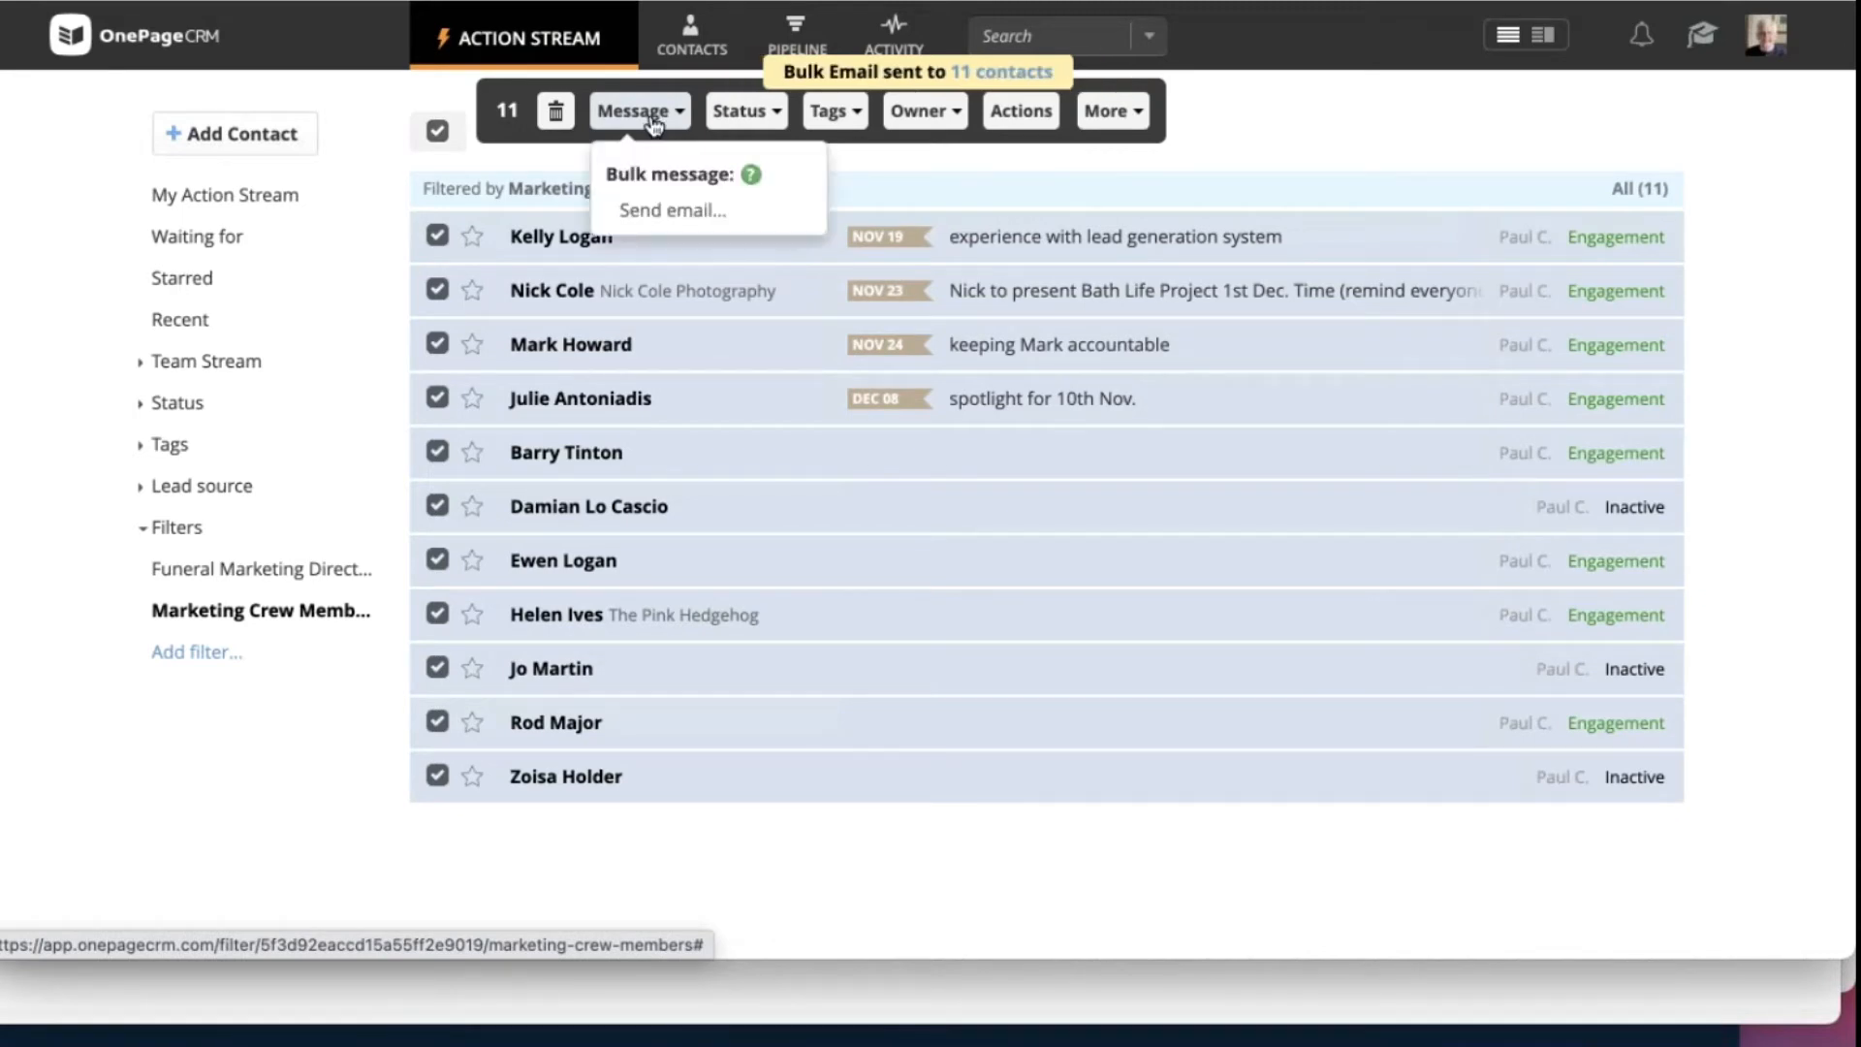
{"action": "left_click", "coordinate": [669, 225]}
Step: Insert the "Dr Dana" template into the bulk email and complete the opening line as "Brilliant new product for you."
{"action": "left_click", "coordinate": [1498, 831]}
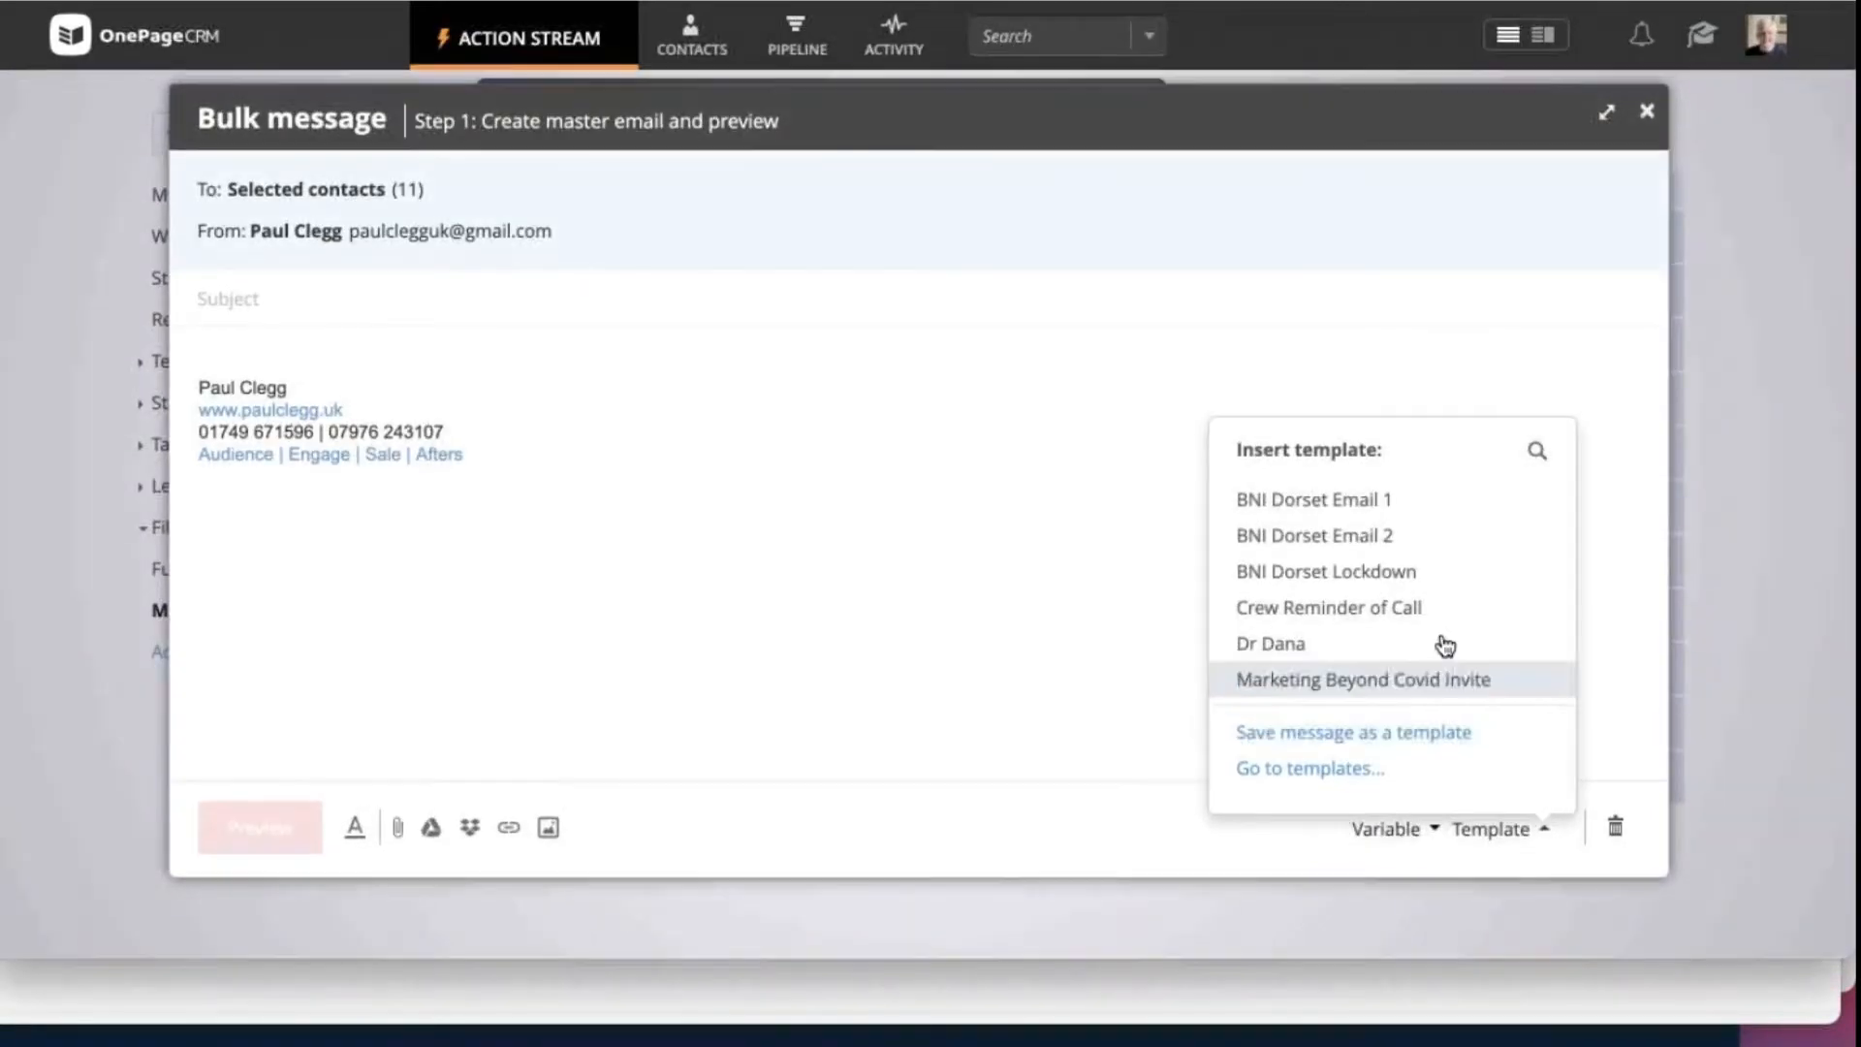
{"action": "scroll", "coordinate": [1445, 644], "scroll_direction": "down", "scroll_amount": 3}
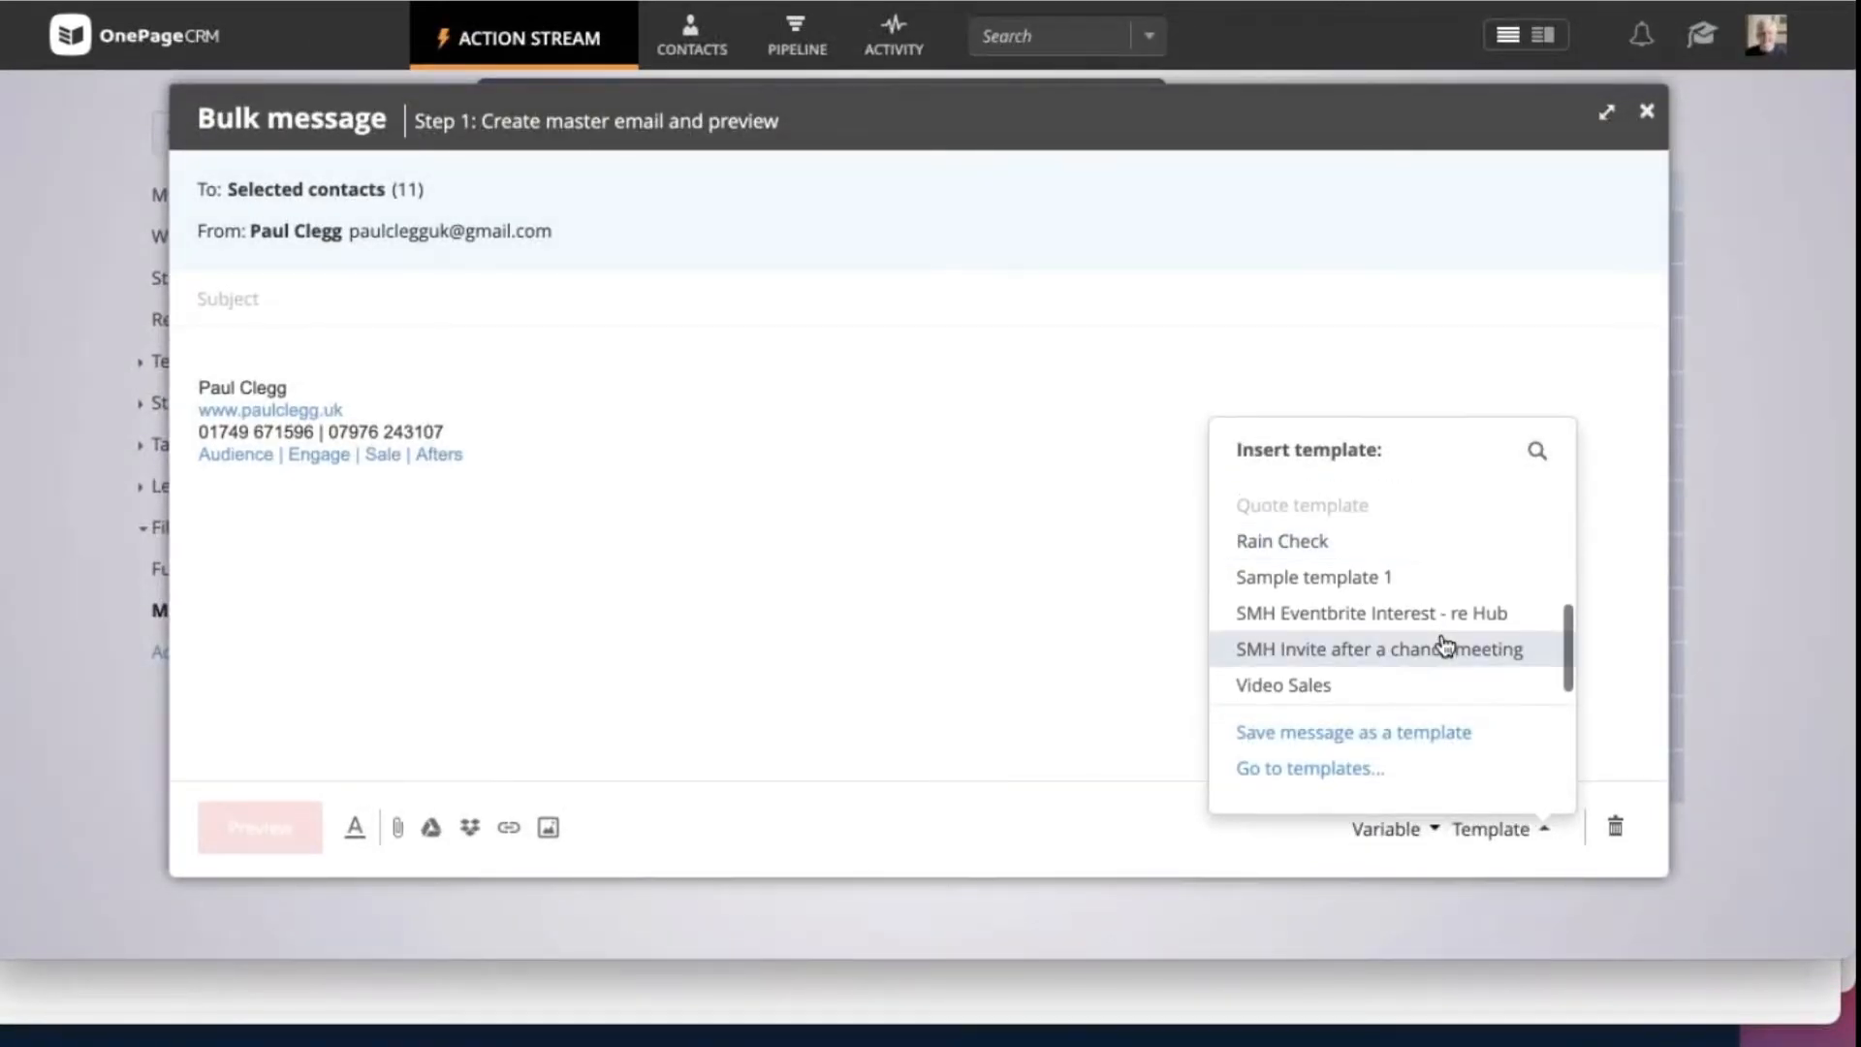
{"action": "scroll", "coordinate": [1445, 646], "scroll_direction": "up", "scroll_amount": 1}
{"action": "scroll", "coordinate": [1445, 645], "scroll_direction": "up", "scroll_amount": 5}
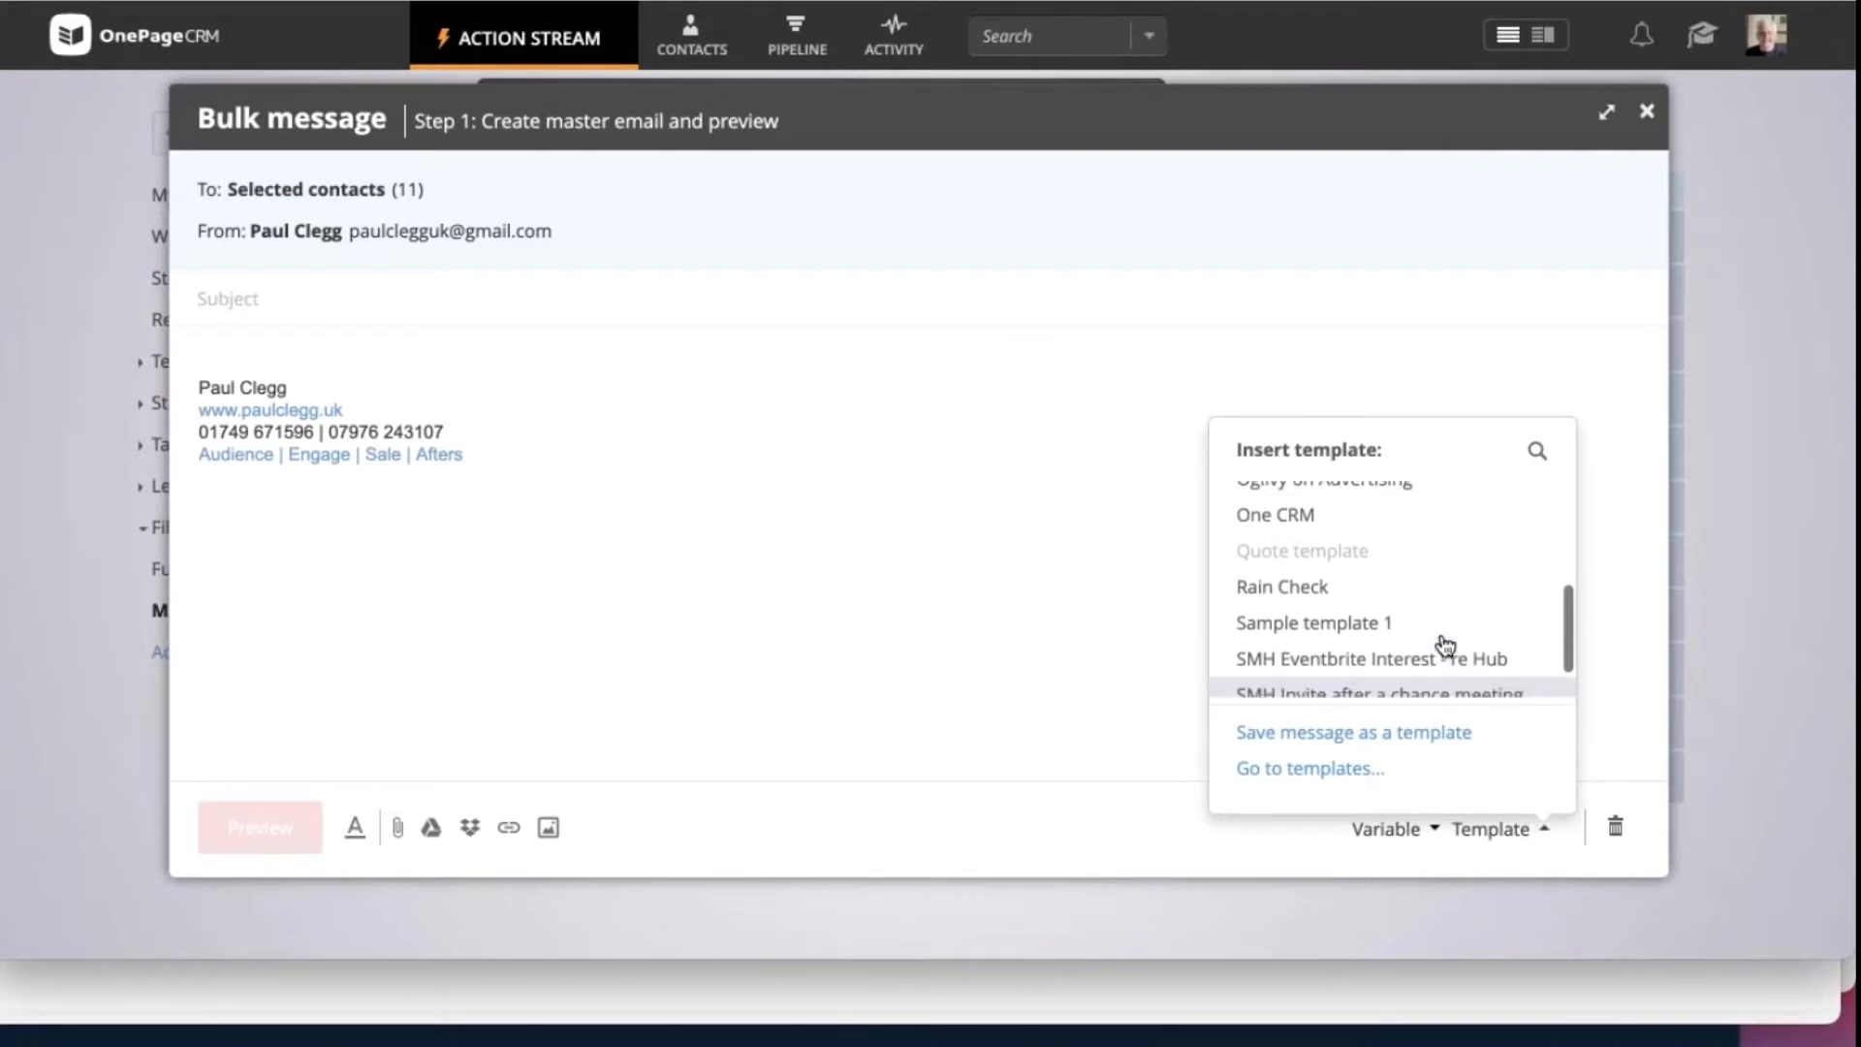
{"action": "scroll", "coordinate": [1445, 646], "scroll_direction": "up", "scroll_amount": 1}
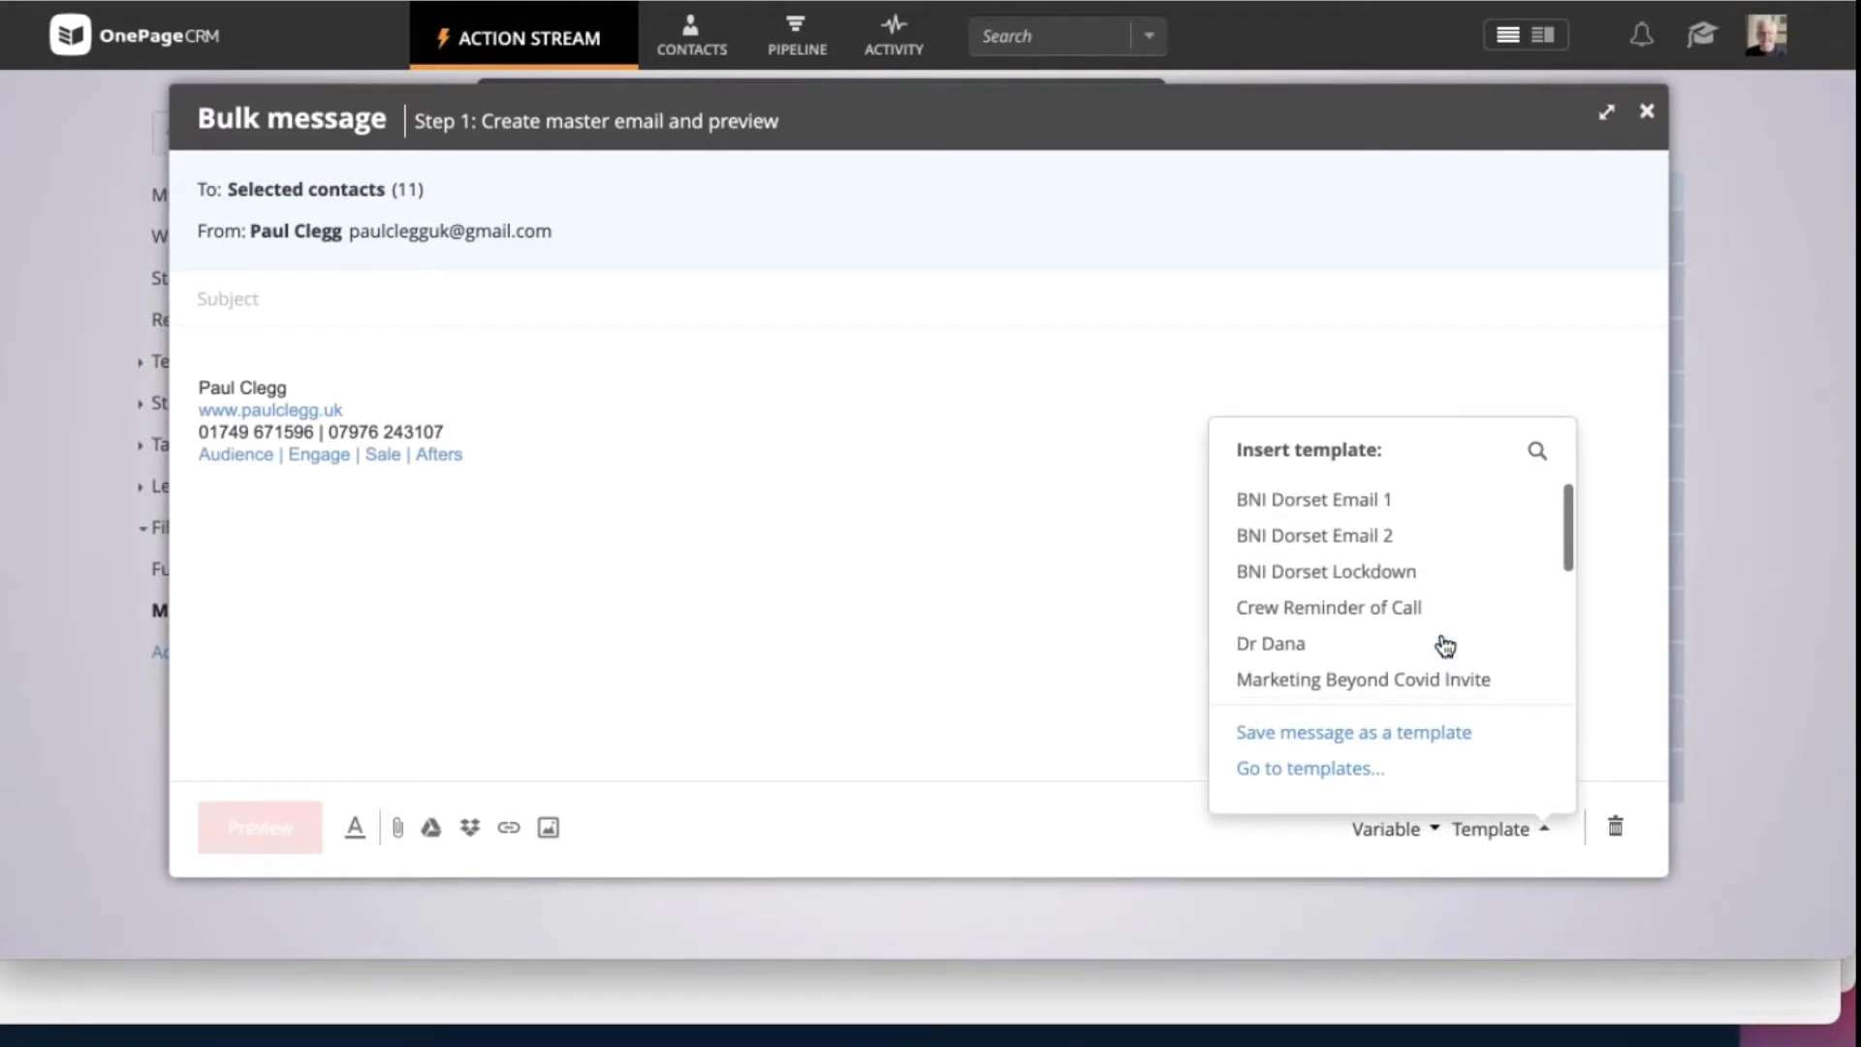
{"action": "scroll", "coordinate": [1445, 646], "scroll_direction": "down", "scroll_amount": 1}
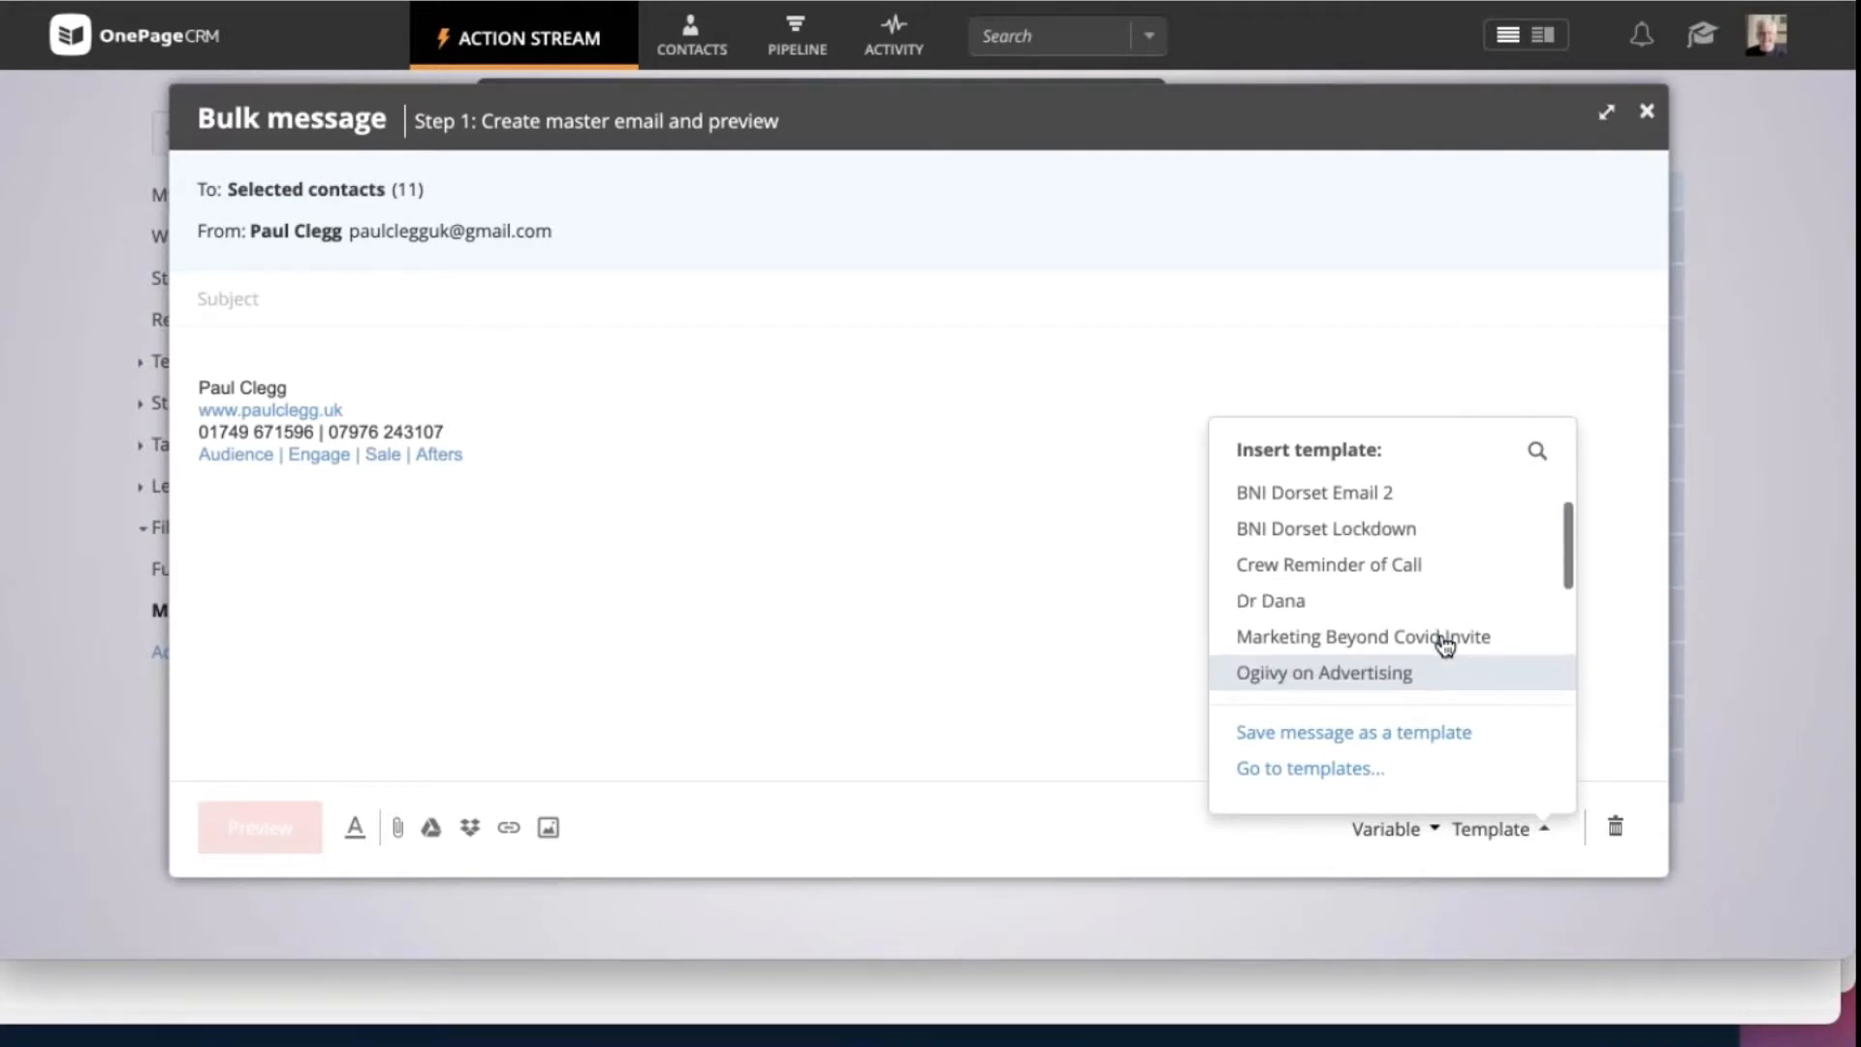
{"action": "left_click", "coordinate": [1278, 607]}
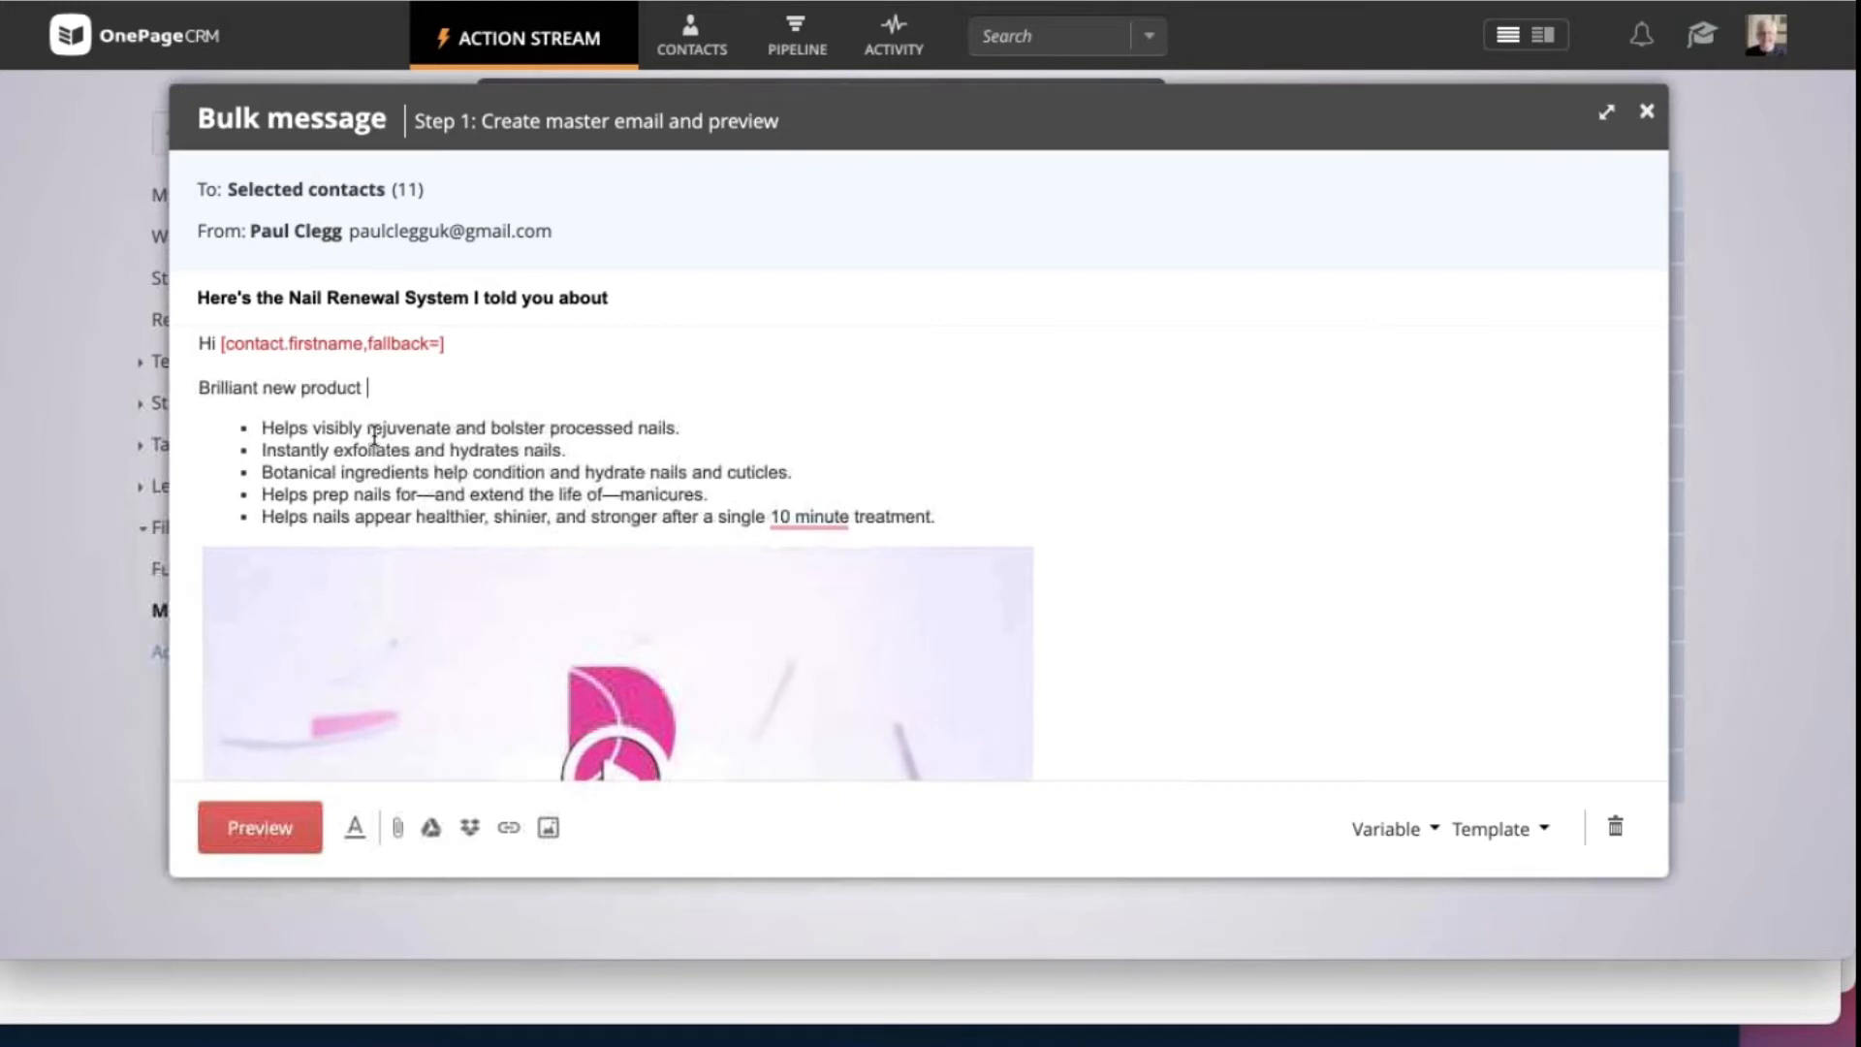
{"action": "type", "text": "for yo"}
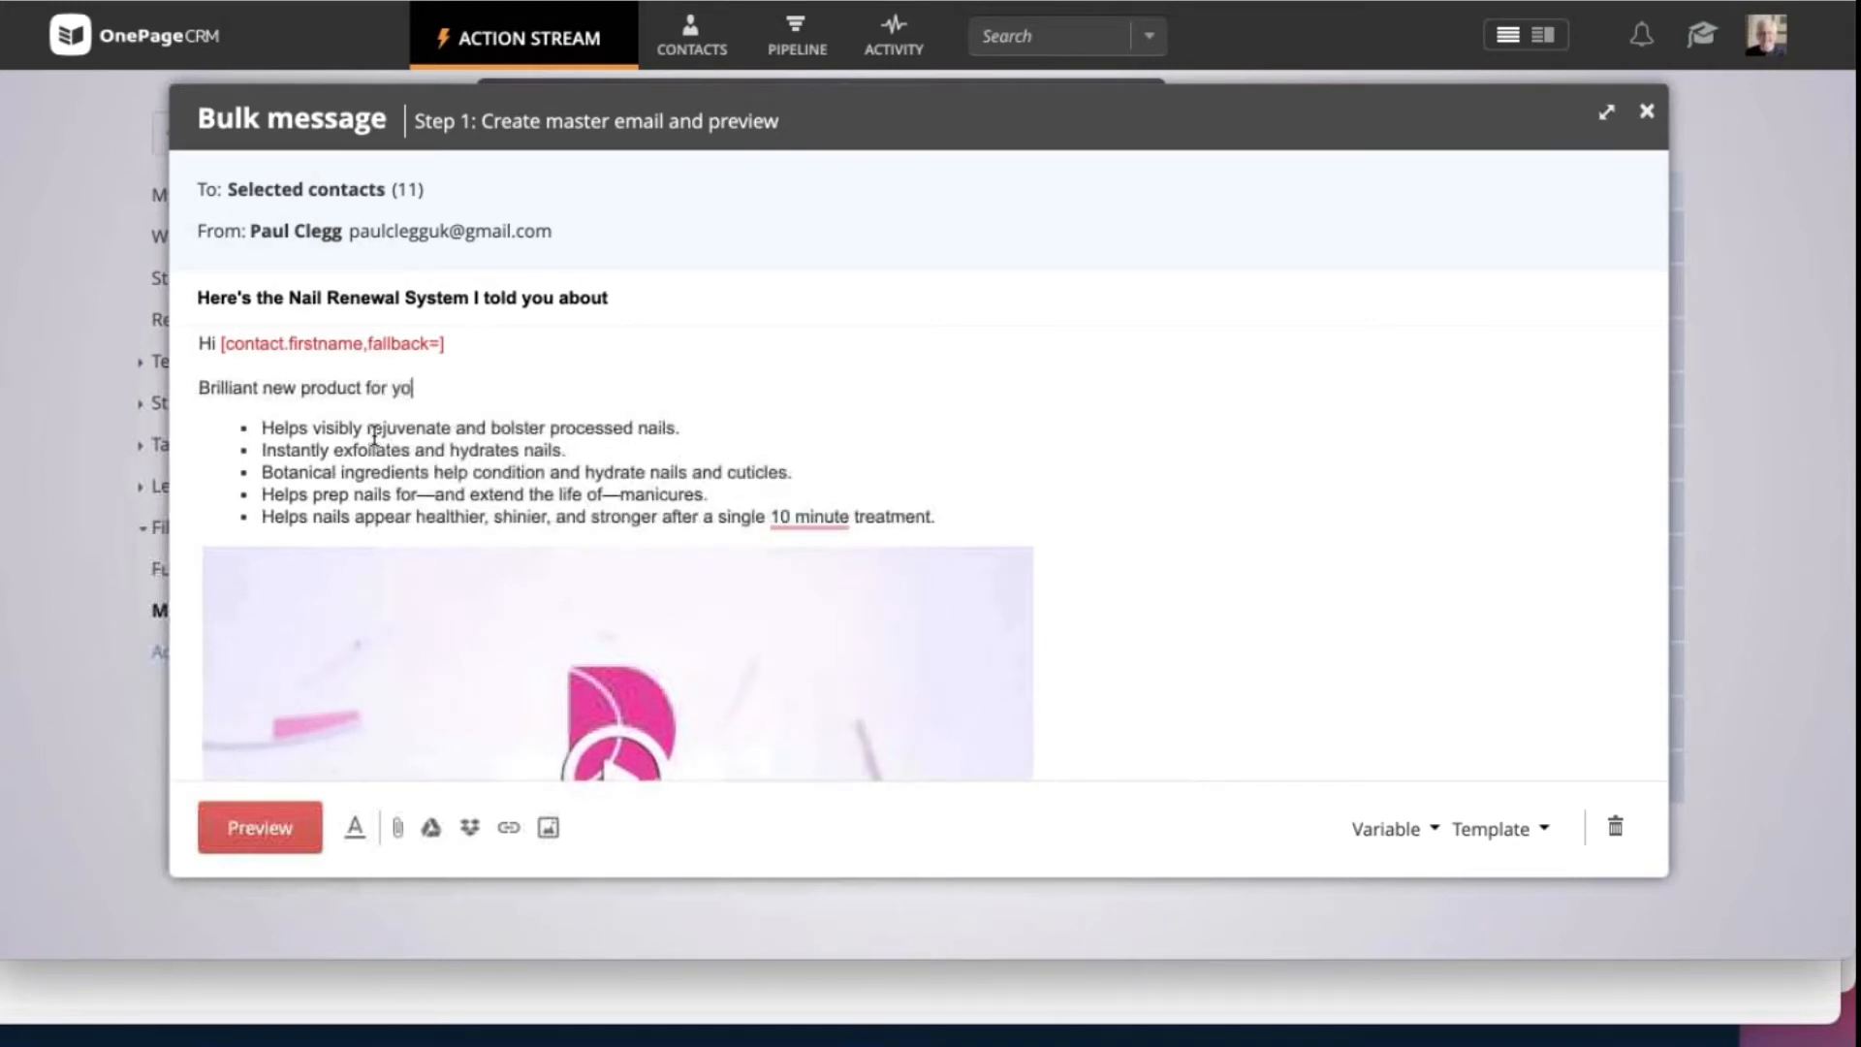
{"action": "type", "text": "u."}
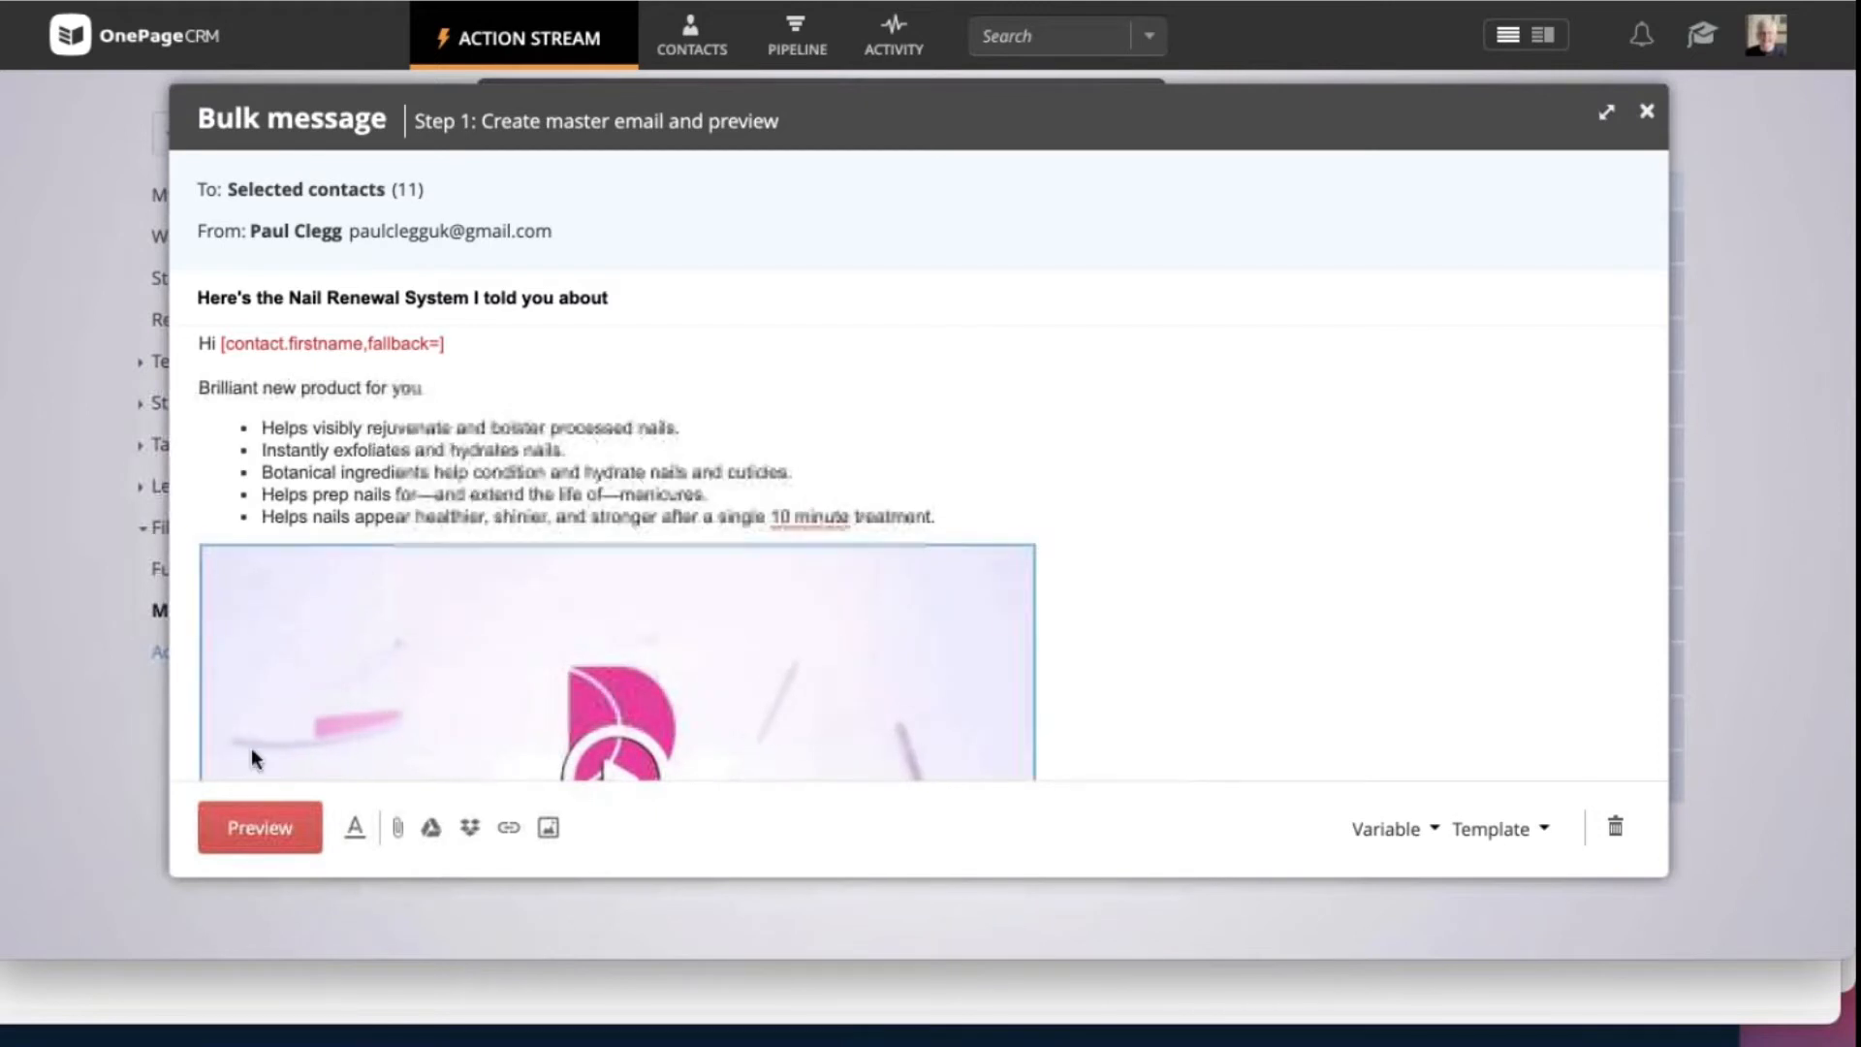
Step: Preview the personalised messages for the first four recipients and look over the embedded video and the text below it
{"action": "left_click", "coordinate": [250, 834]}
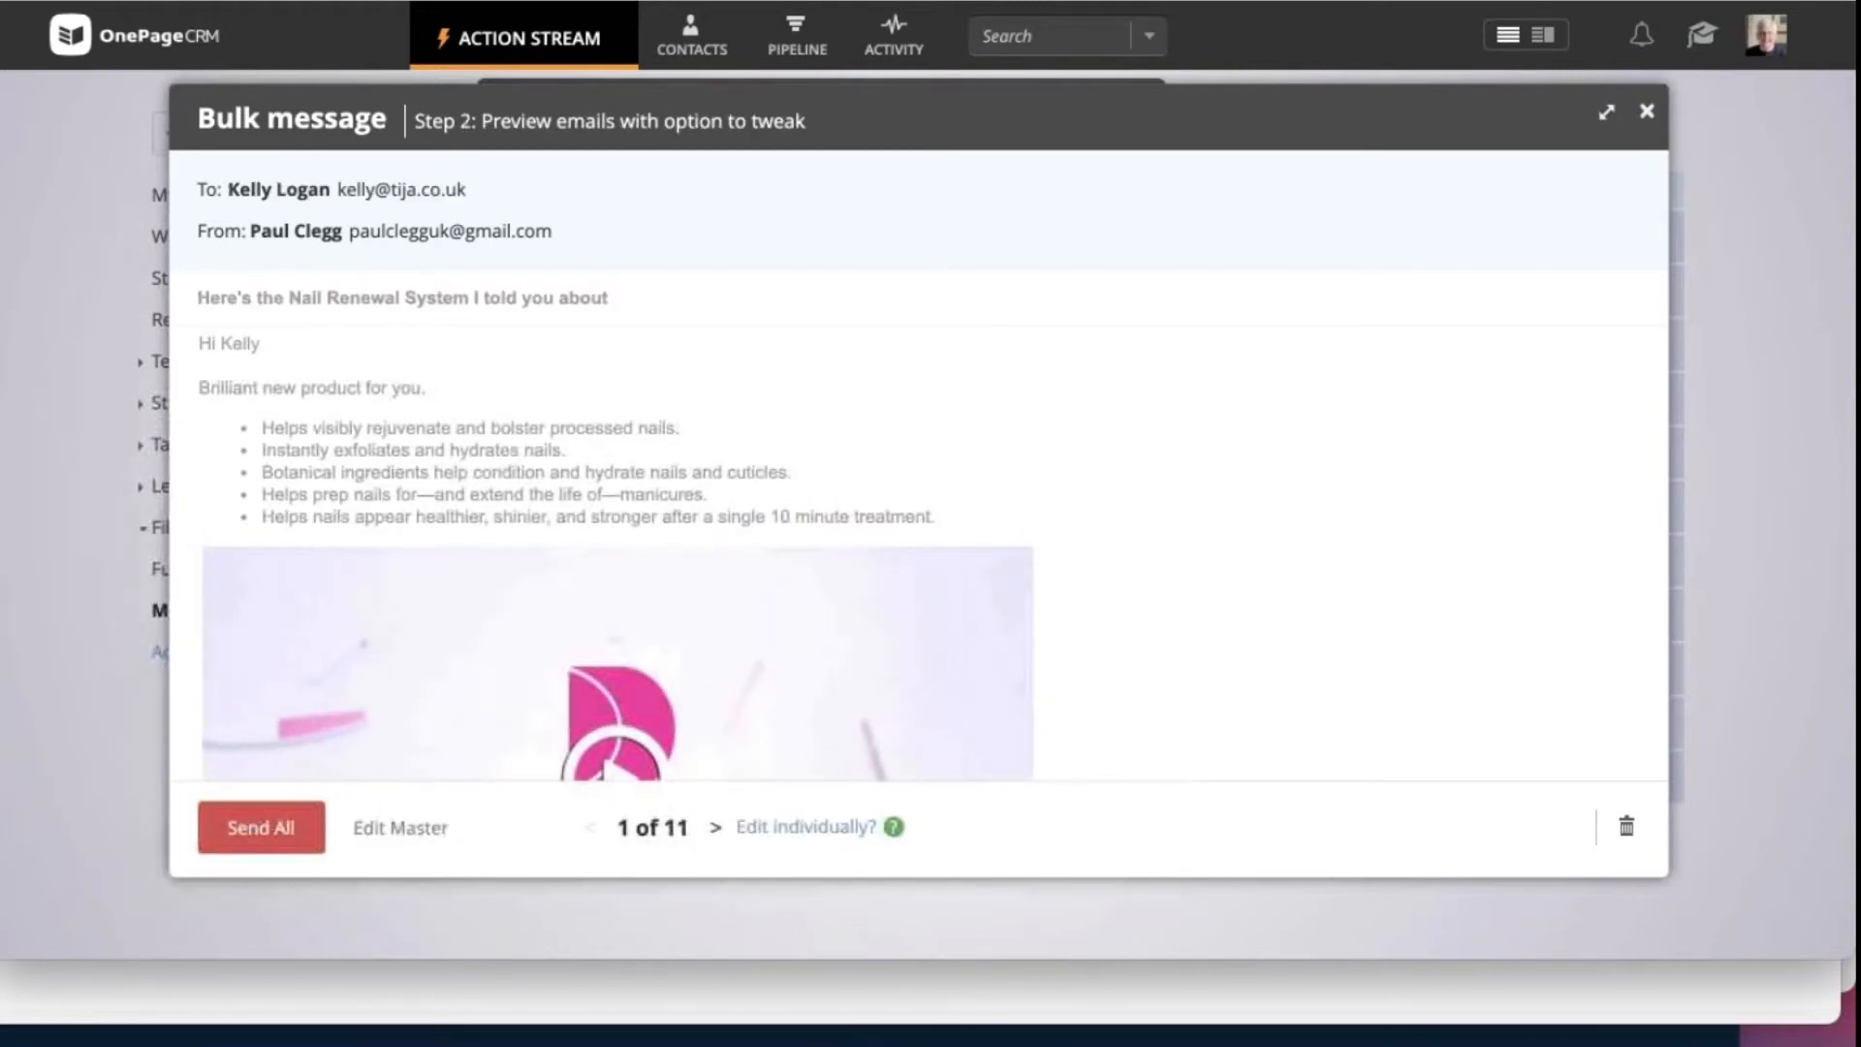
{"action": "left_click", "coordinate": [715, 829]}
{"action": "left_click", "coordinate": [713, 832]}
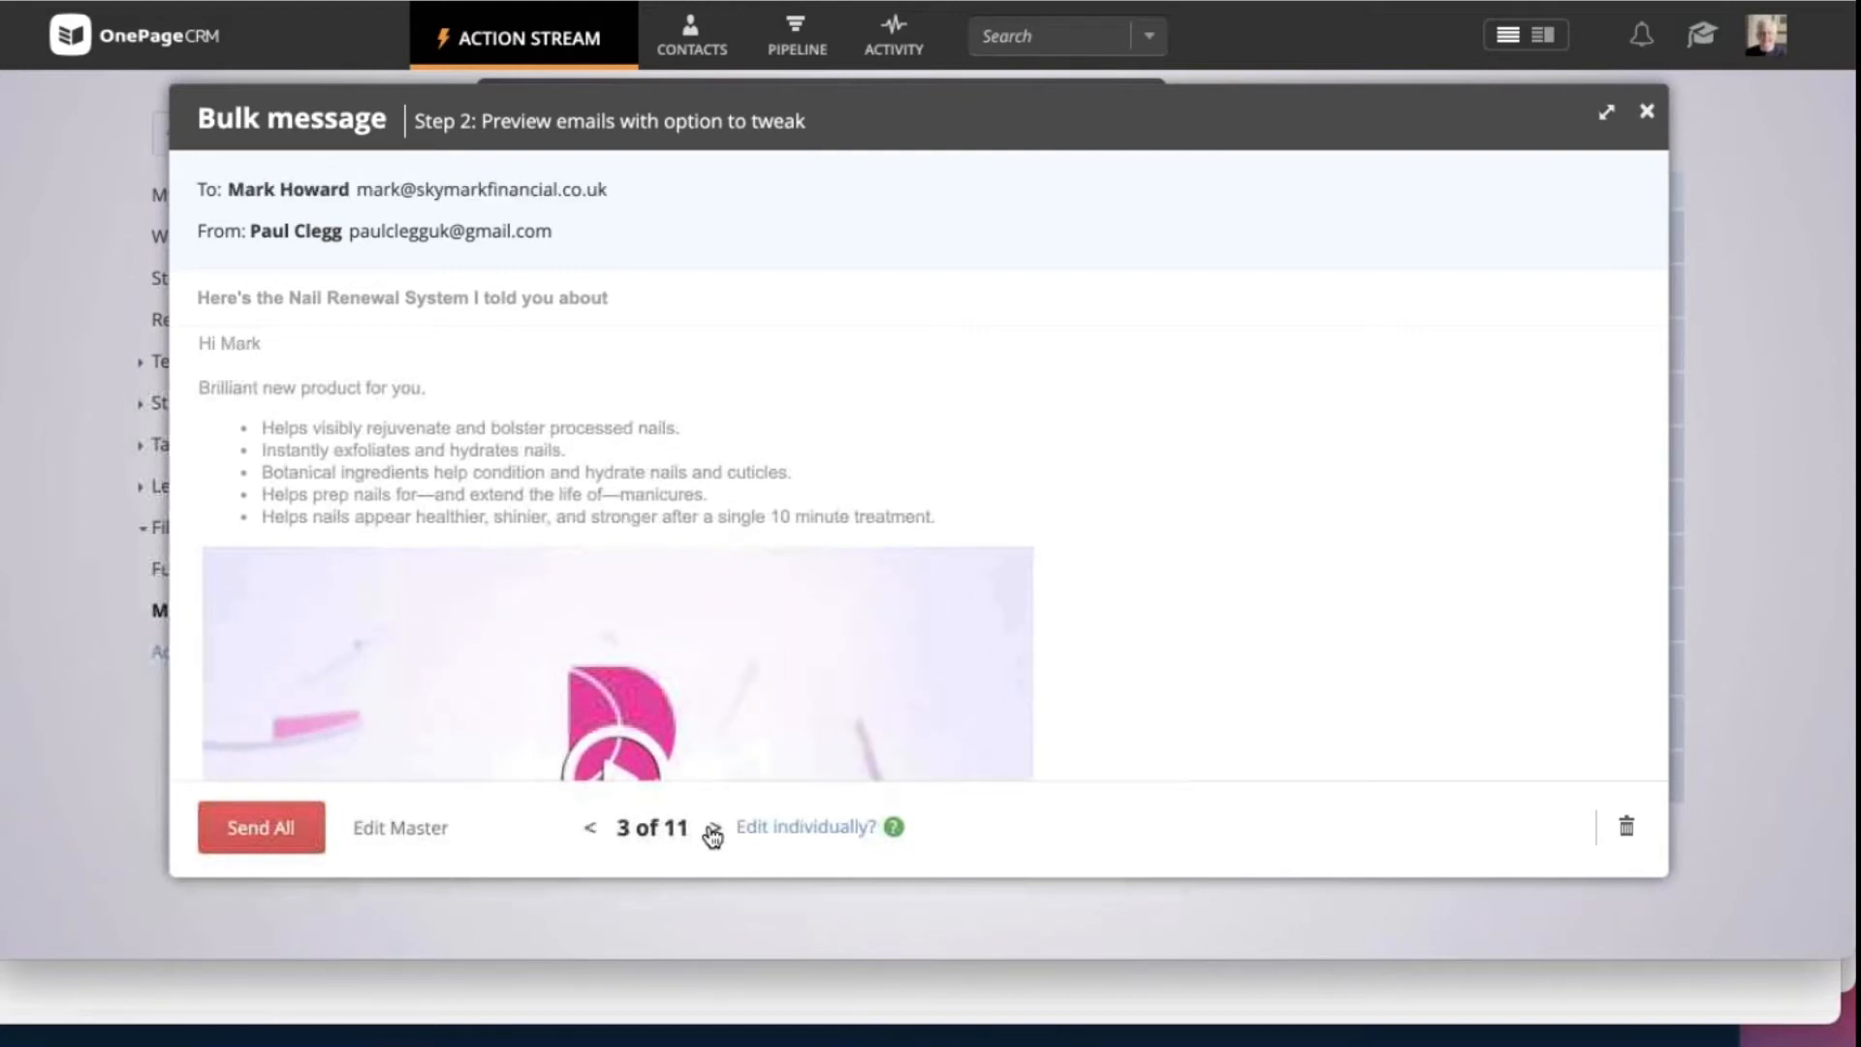
{"action": "left_click", "coordinate": [713, 832]}
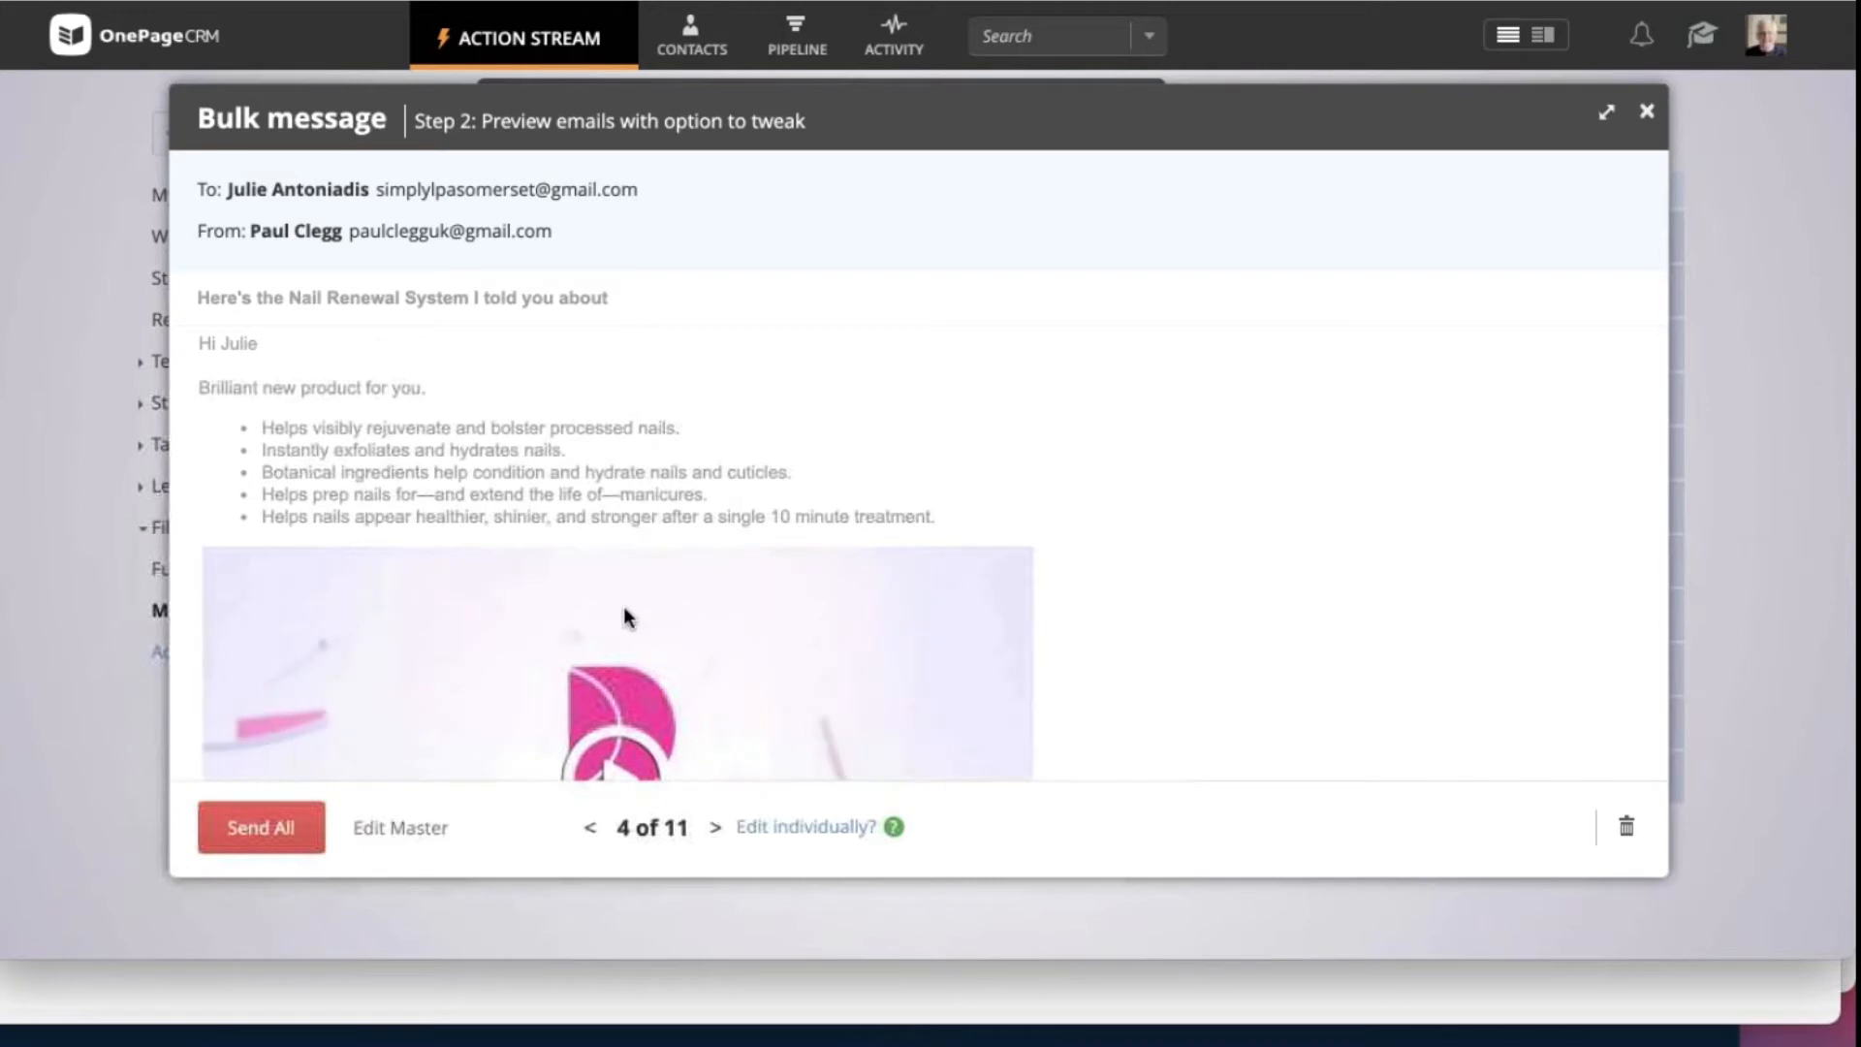
{"action": "scroll", "coordinate": [624, 612], "scroll_direction": "down", "scroll_amount": 4}
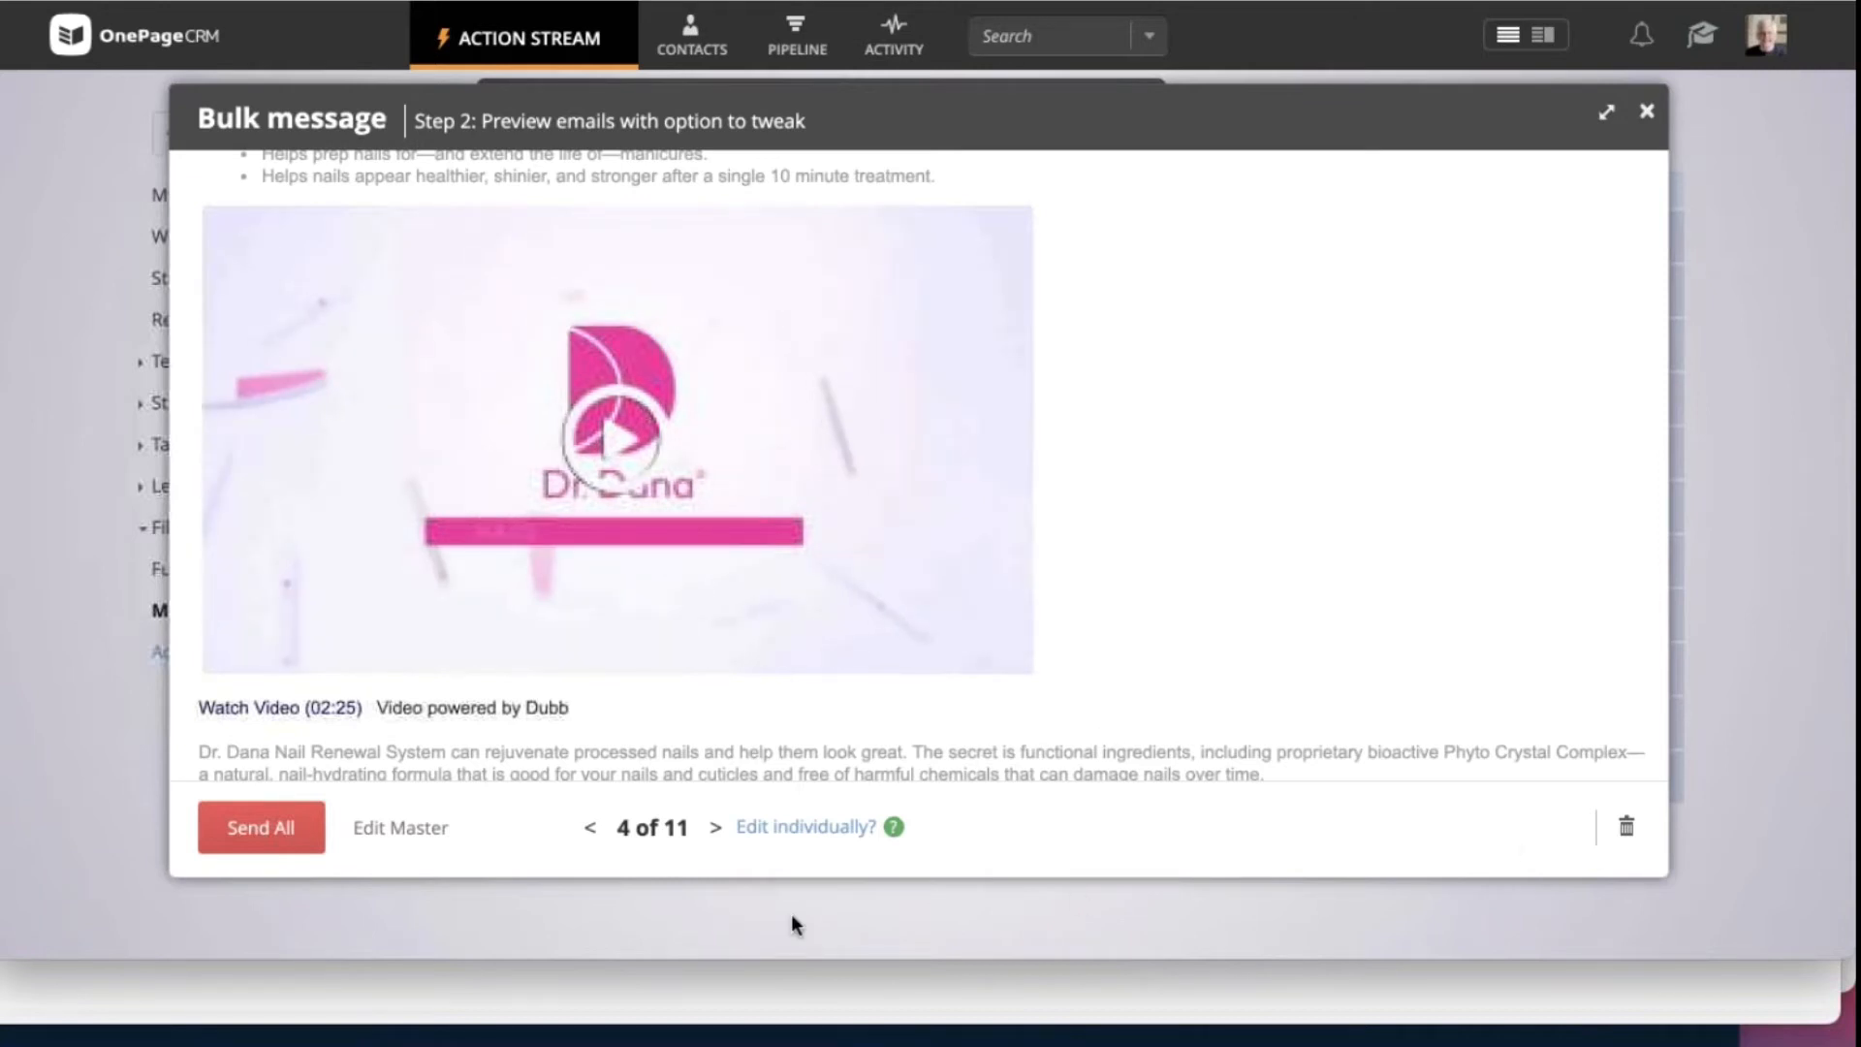
Step: Return to the master email and discard the bulk message without sending it
{"action": "left_click", "coordinate": [391, 835]}
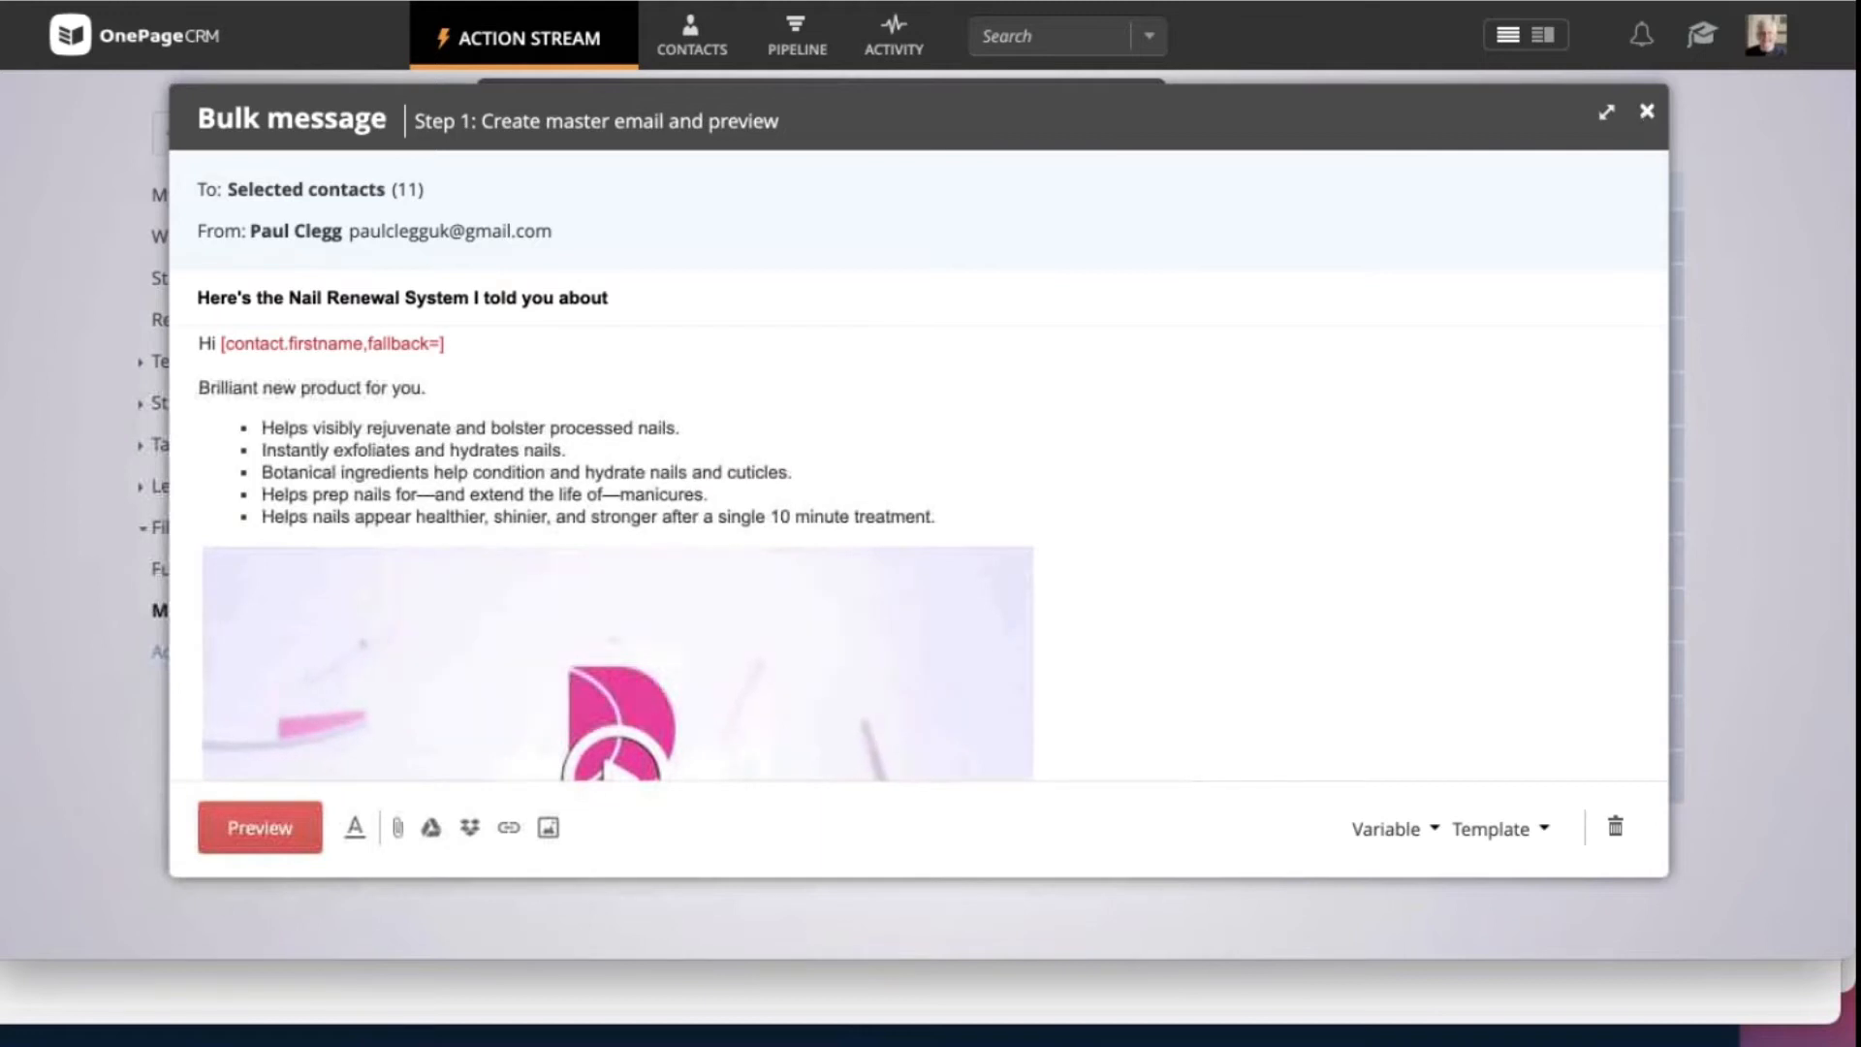
{"action": "left_click", "coordinate": [1647, 113]}
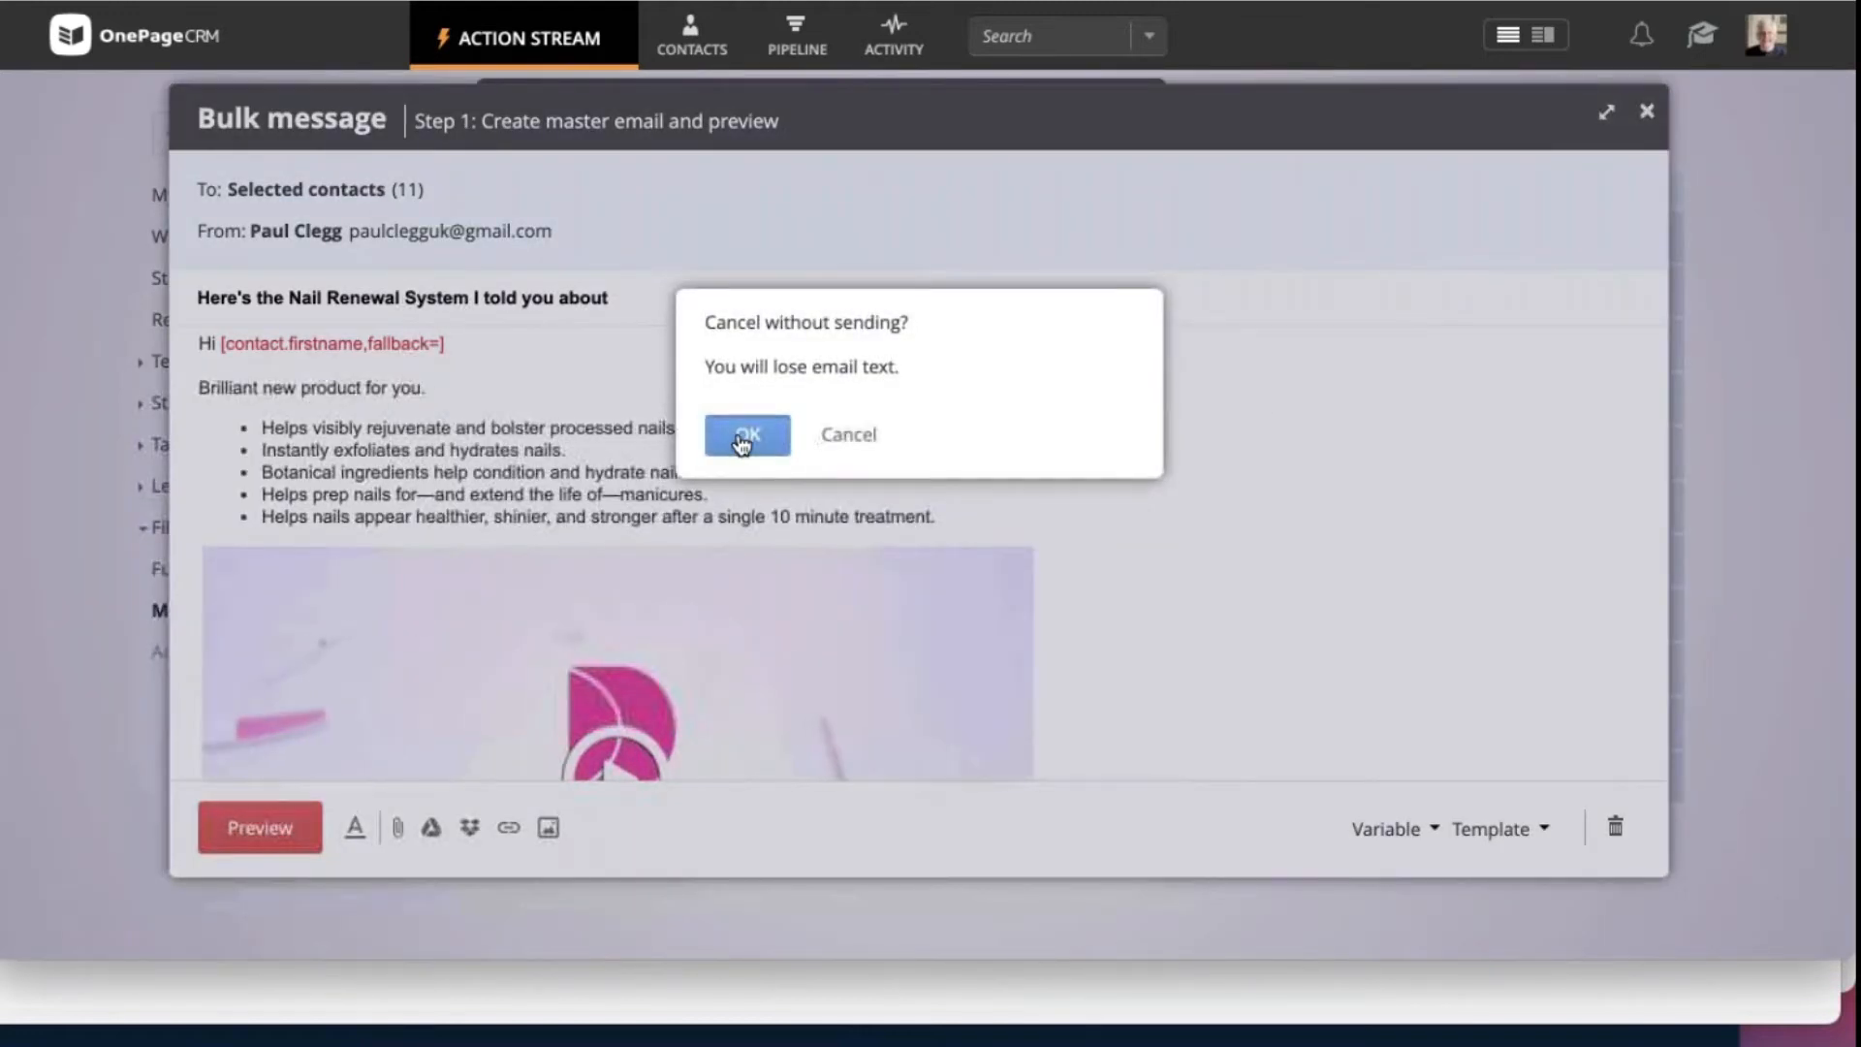
{"action": "left_click", "coordinate": [743, 434]}
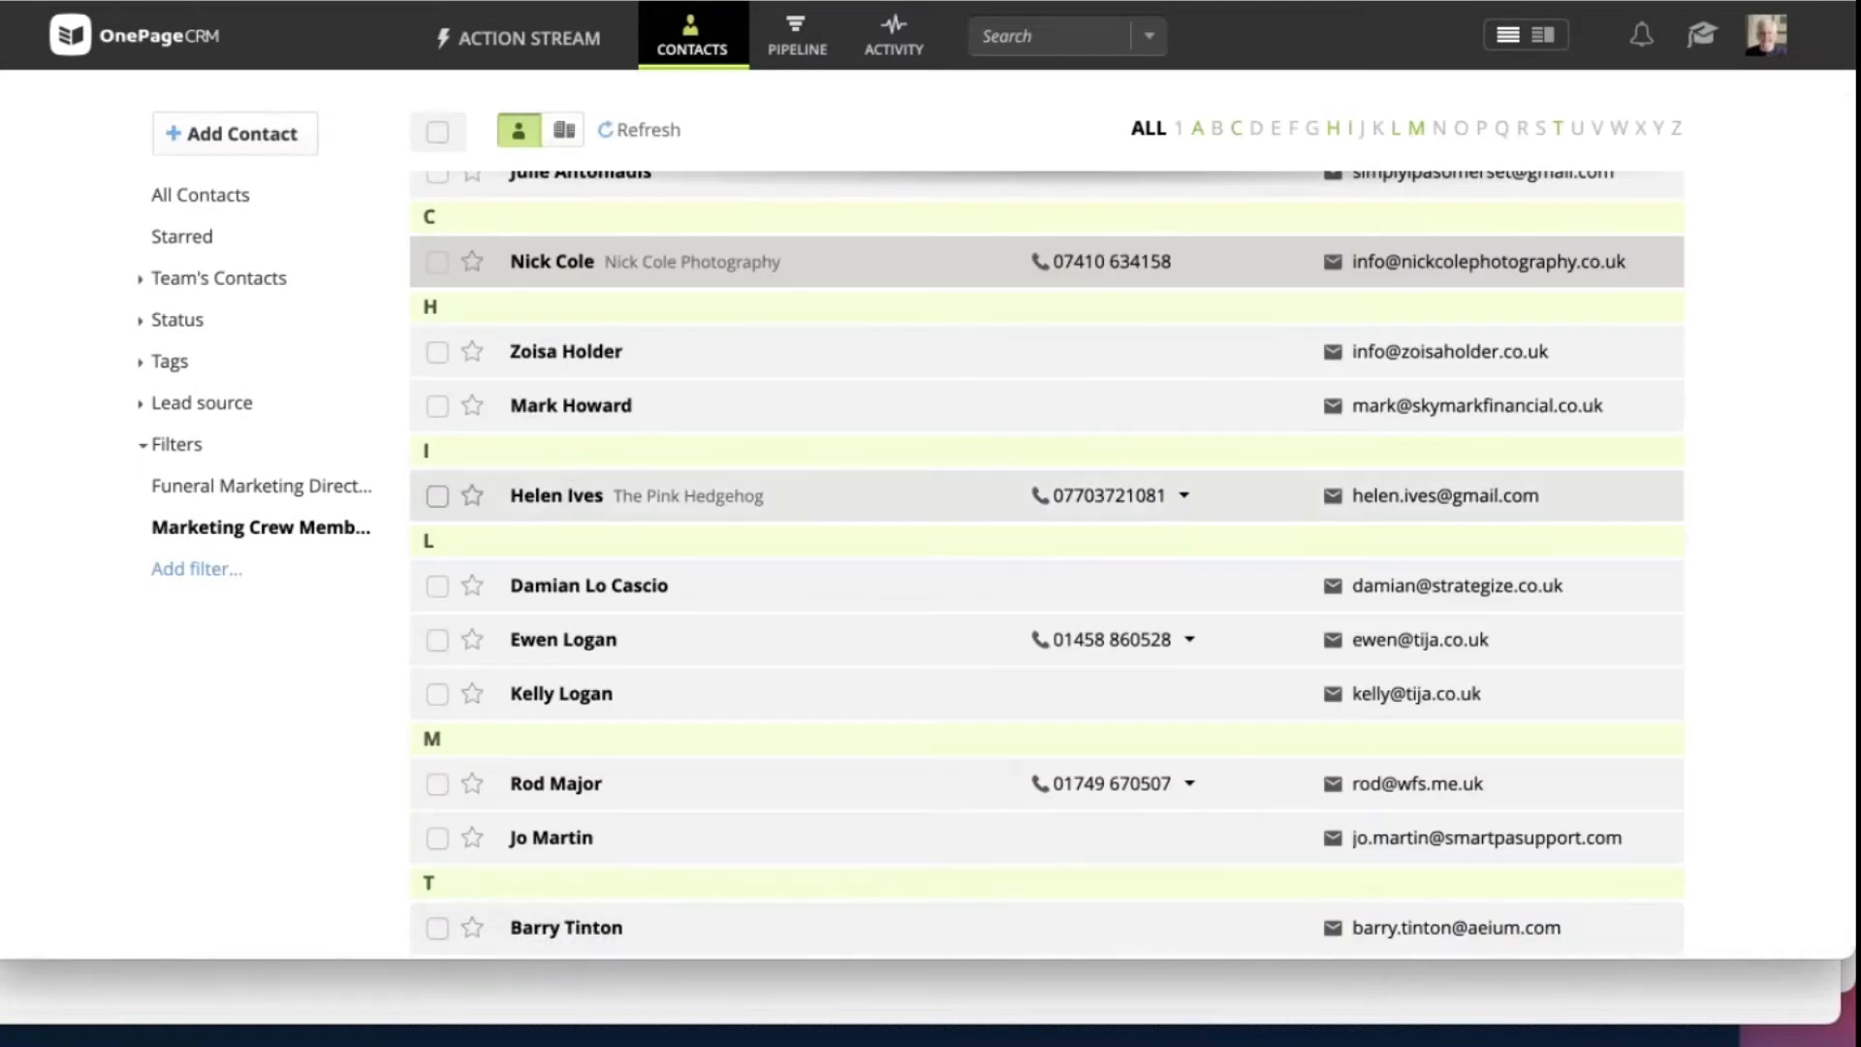
Step: Star the last contact in the Marketing Crew Members contact list and open the contact's LinkedIn and Facebook profiles
{"action": "left_click", "coordinate": [585, 929]}
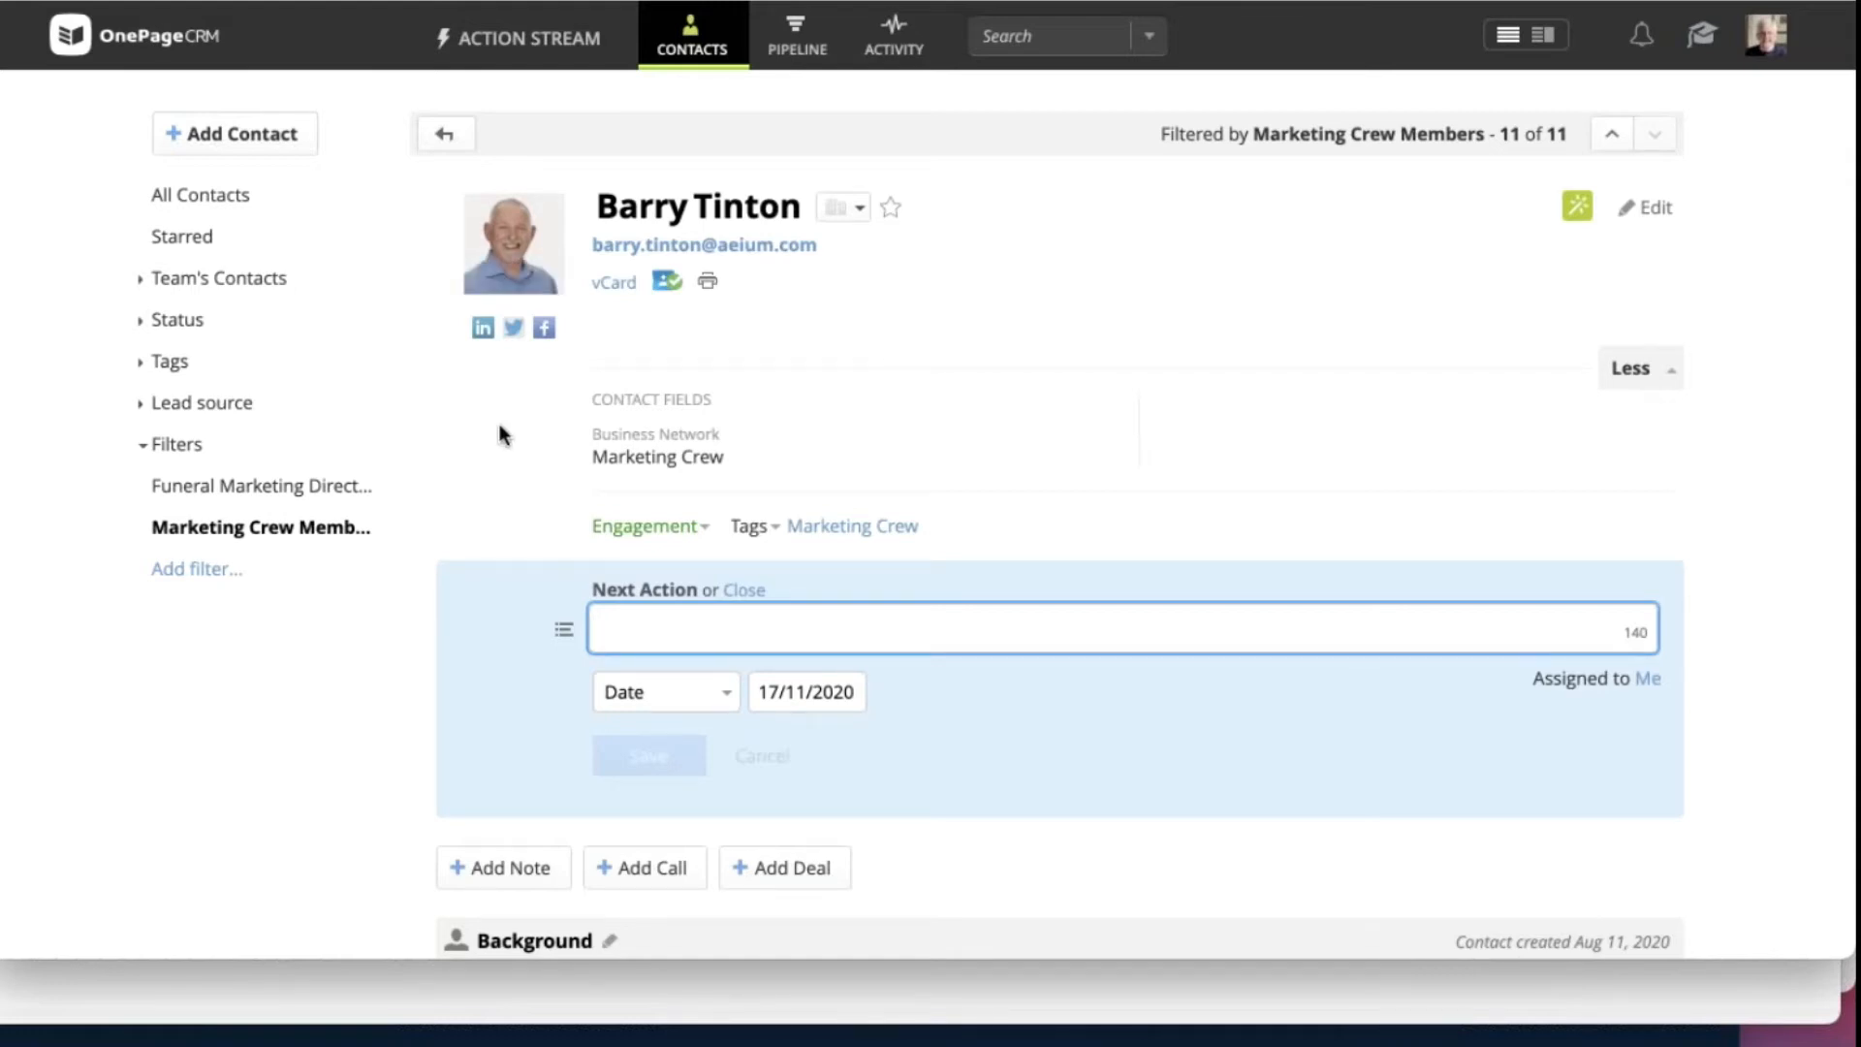
{"action": "mouse_move", "coordinate": [485, 250]}
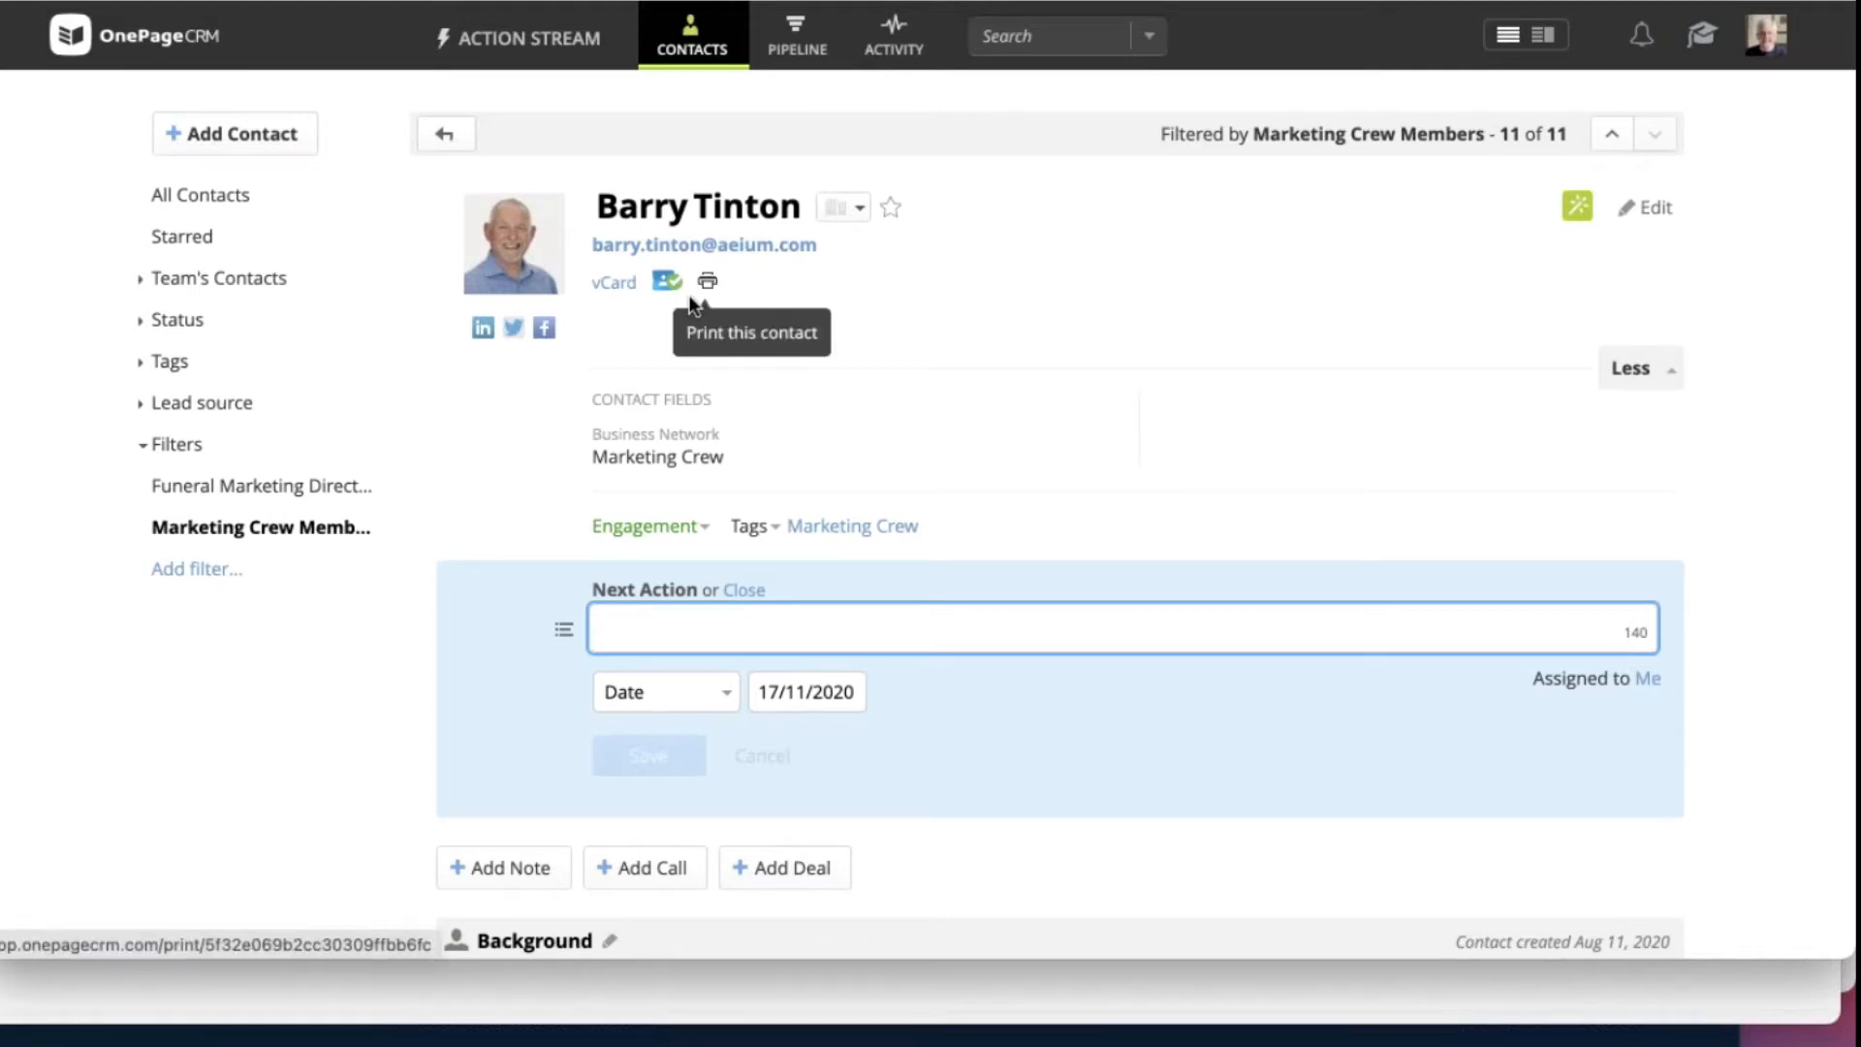
{"action": "left_click", "coordinate": [891, 208]}
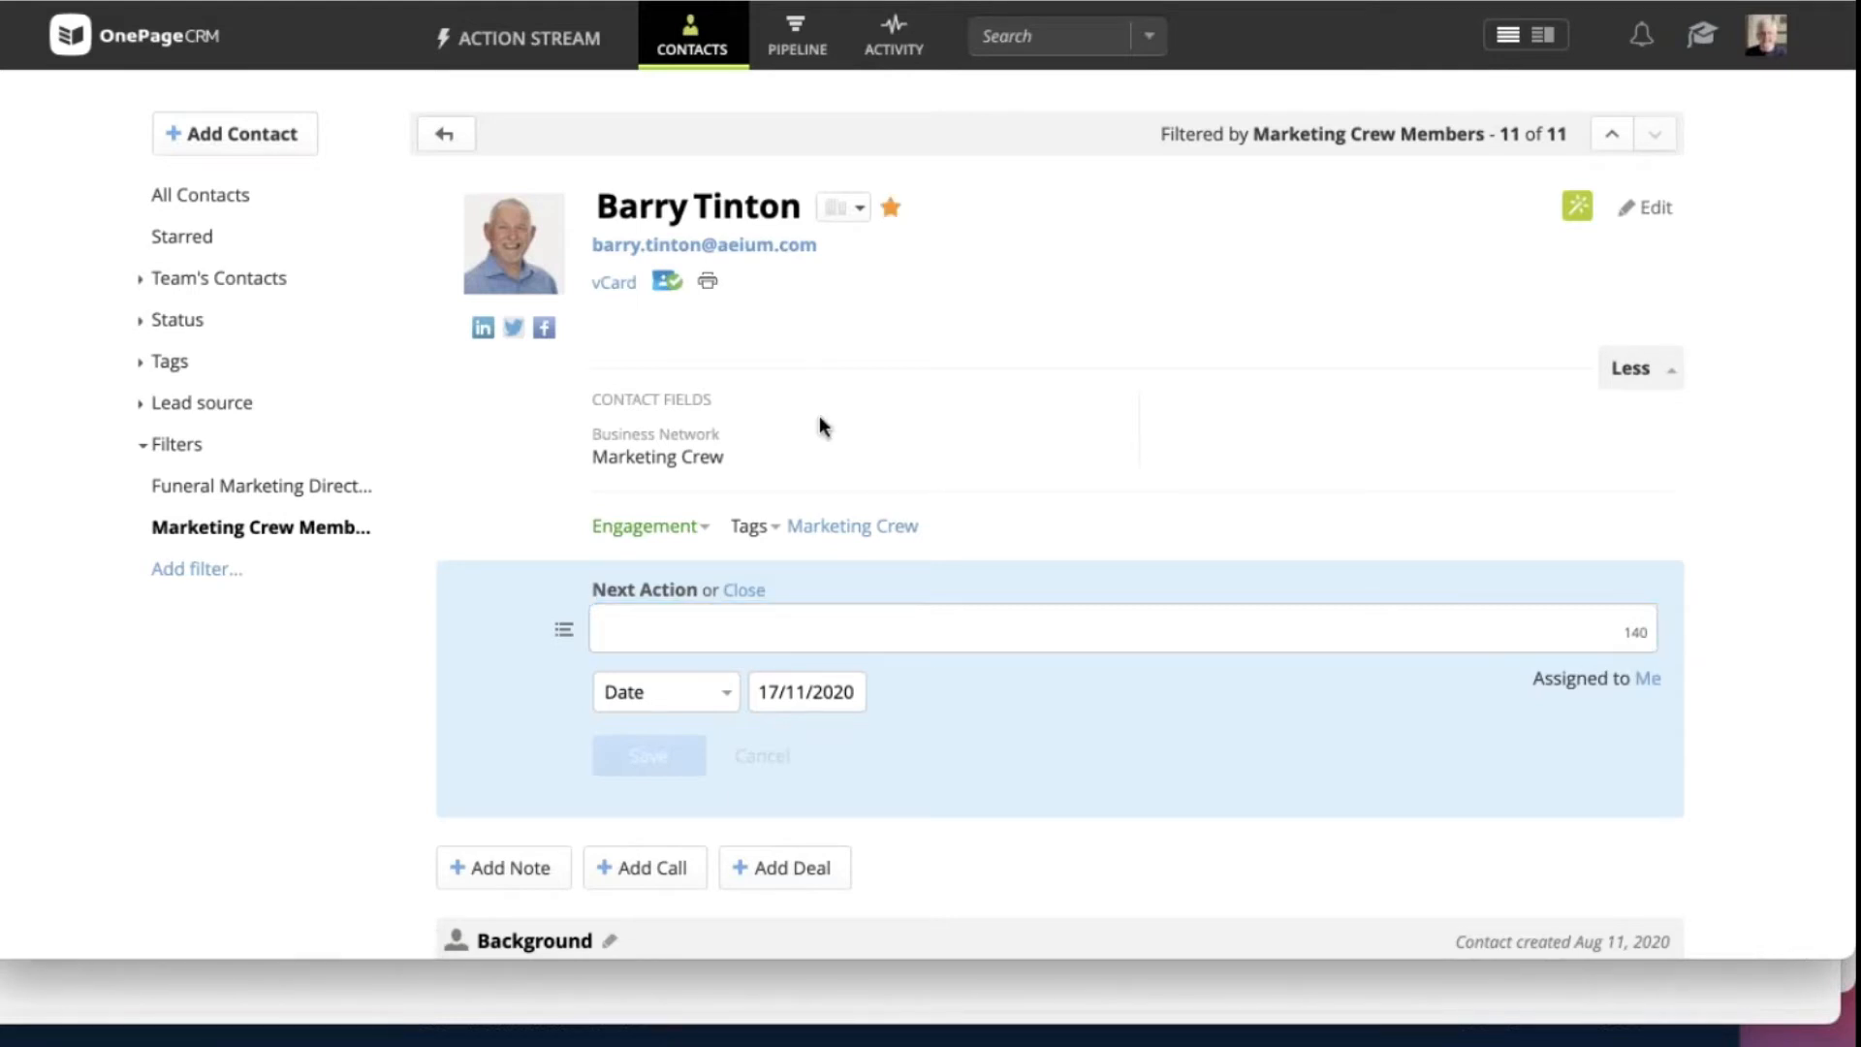
{"action": "left_click", "coordinate": [487, 335]}
{"action": "left_click", "coordinate": [544, 330]}
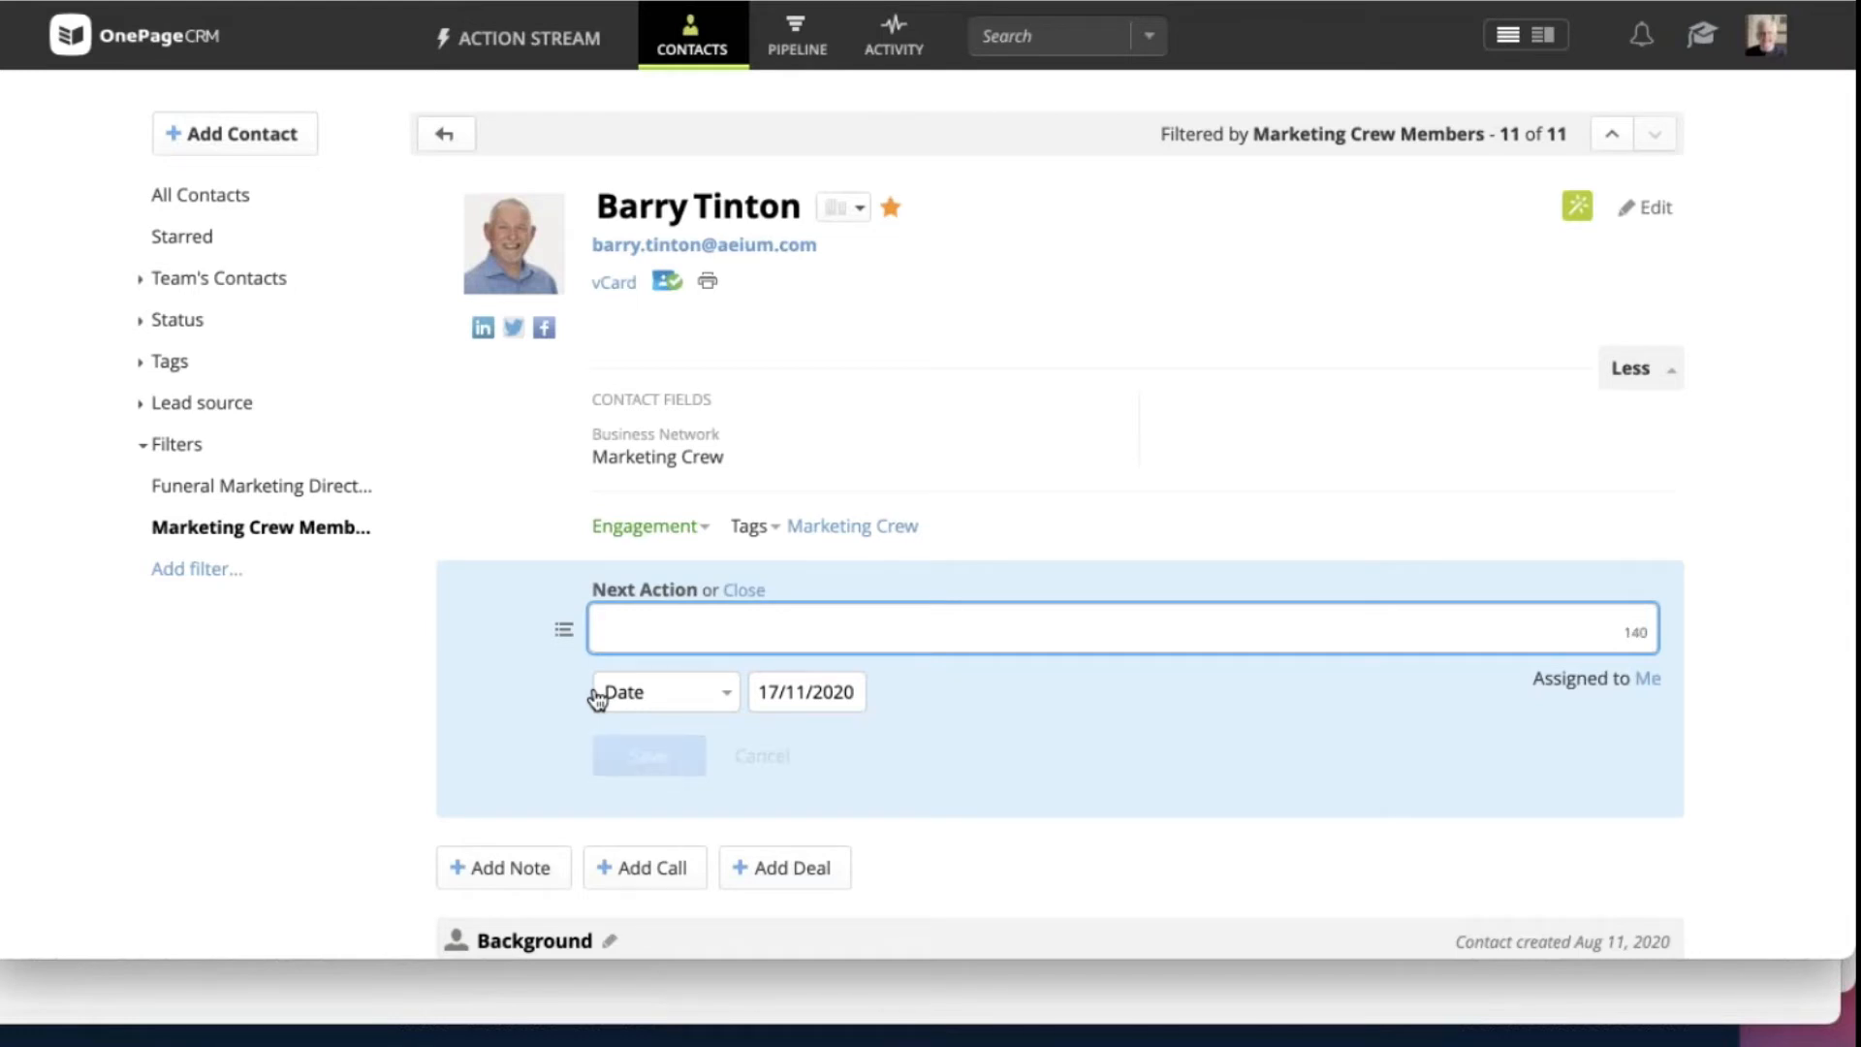
Step: Add the next action "let's discuss banner video call" to the contact, dated 20/11/2020, and save it
{"action": "type", "text": "late's"}
{"action": "key", "text": "BackSpace"}
{"action": "key", "text": "BackSpace"}
{"action": "key", "text": "BackSpace"}
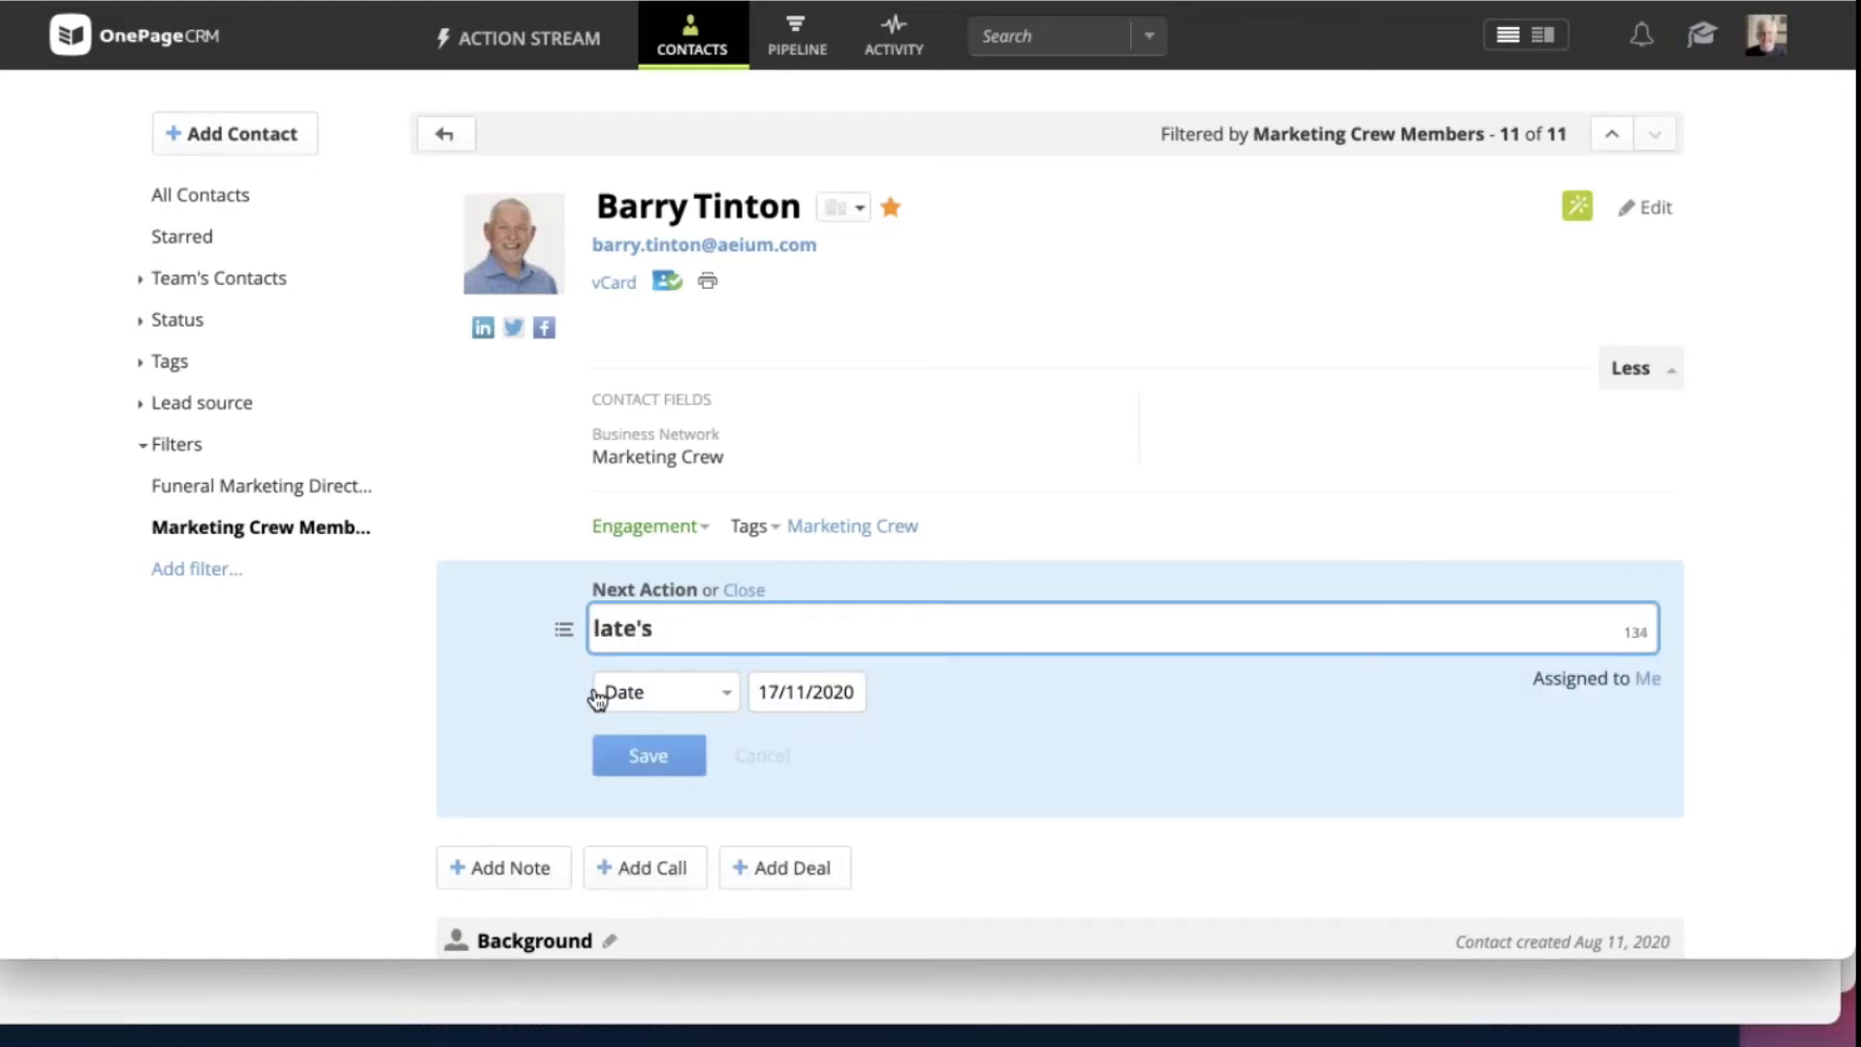
{"action": "key", "text": "BackSpace"}
{"action": "key", "text": "BackSpace"}
{"action": "type", "text": "et's discuss ba"}
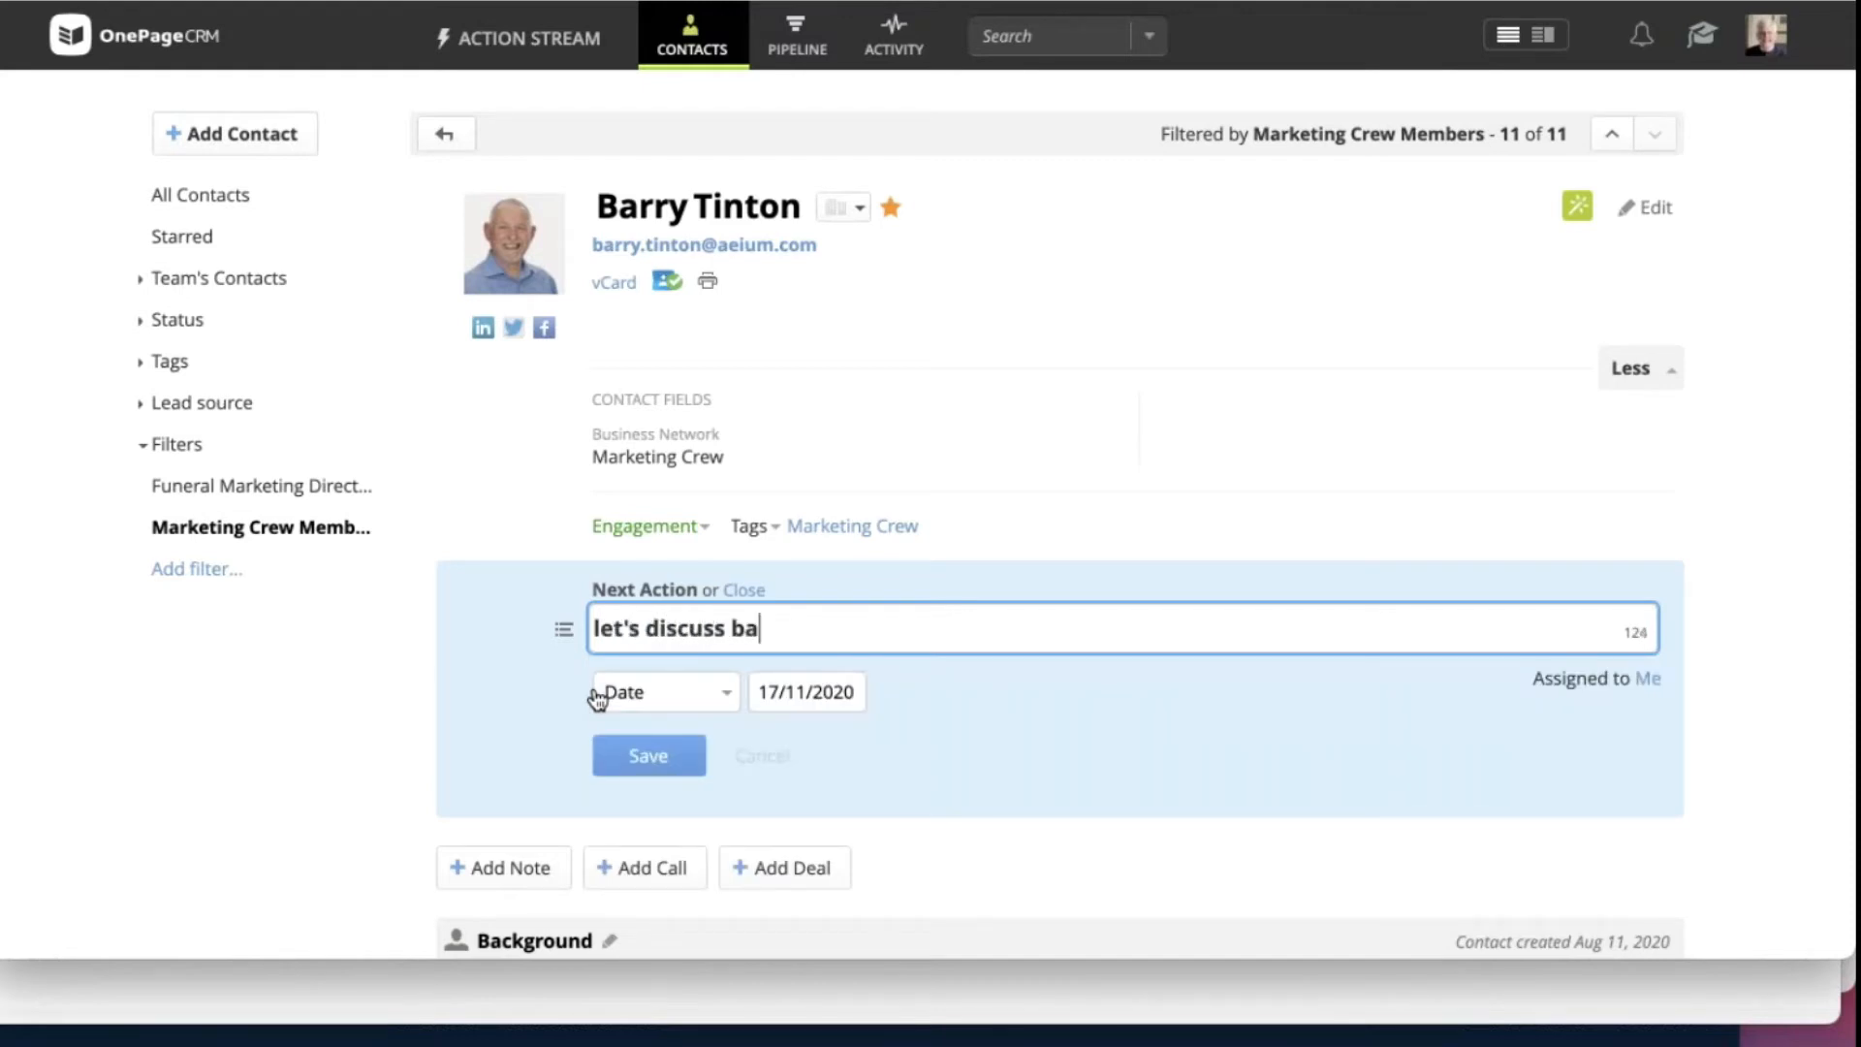
{"action": "type", "text": "nner video "}
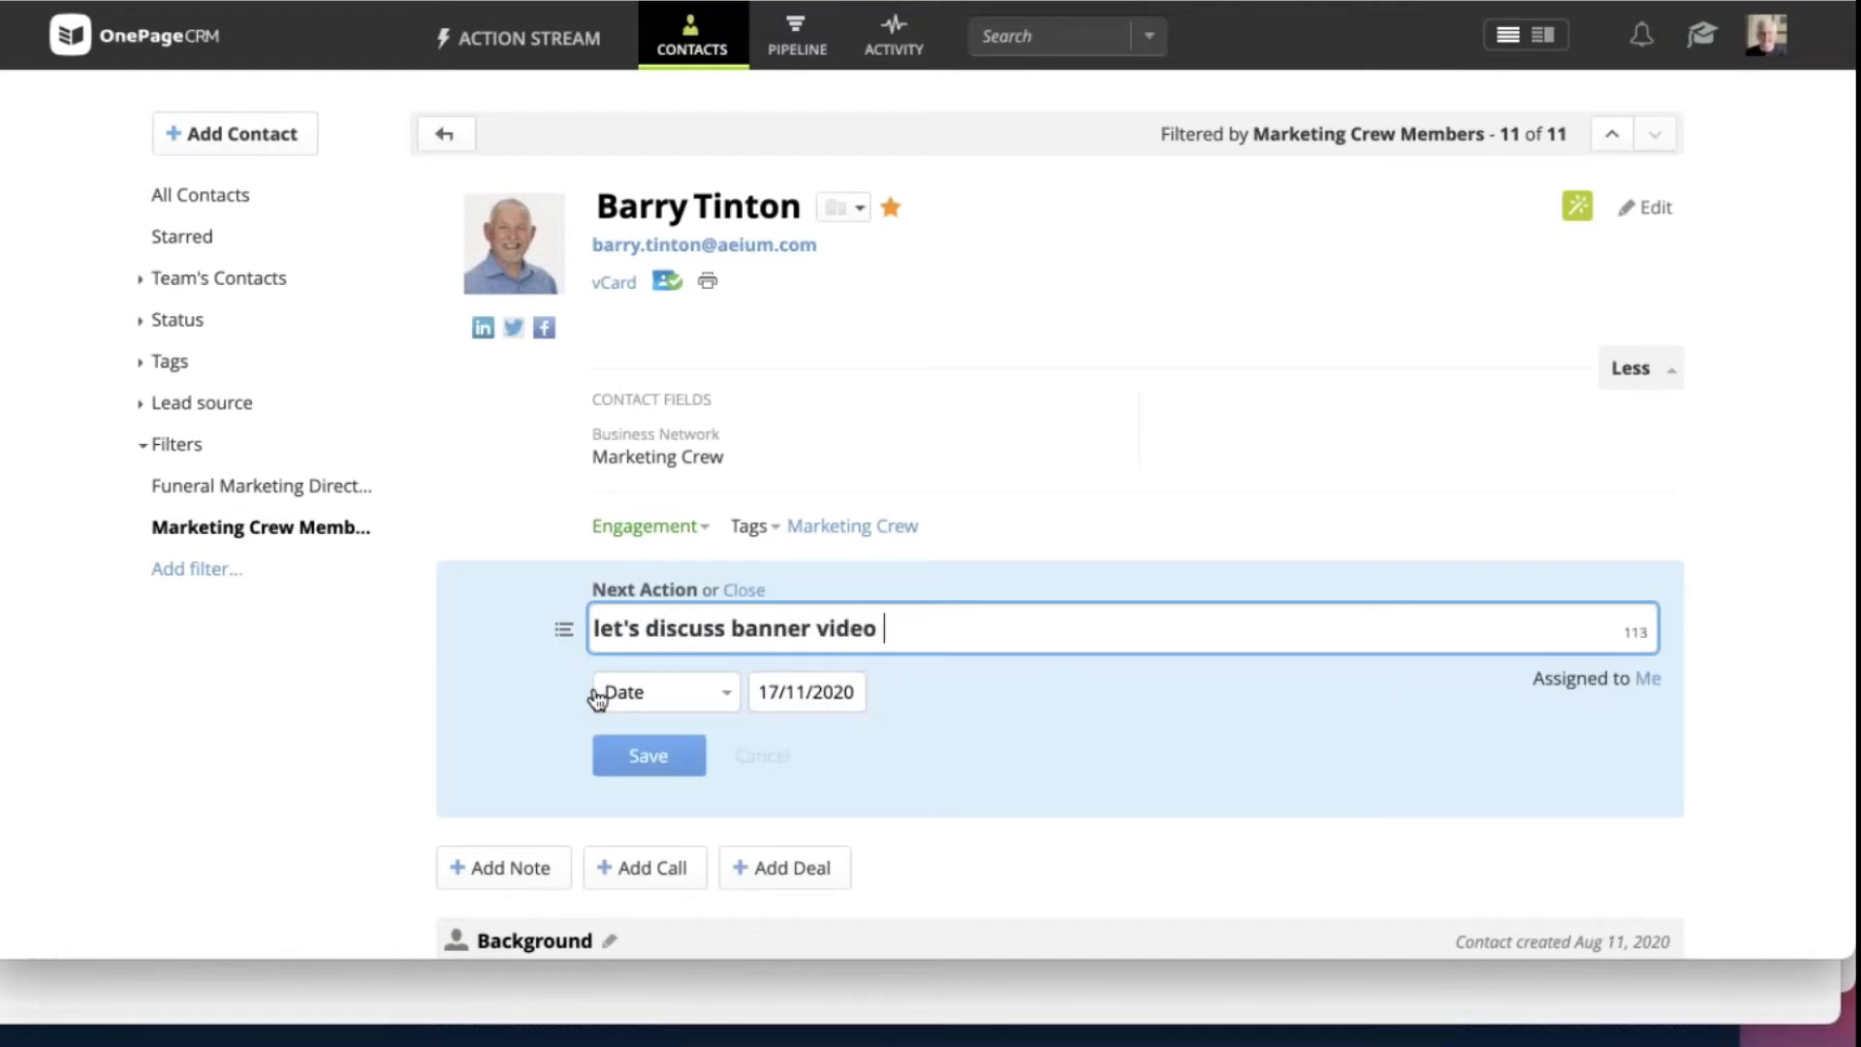
{"action": "type", "text": "call"}
{"action": "left_click", "coordinate": [769, 690]}
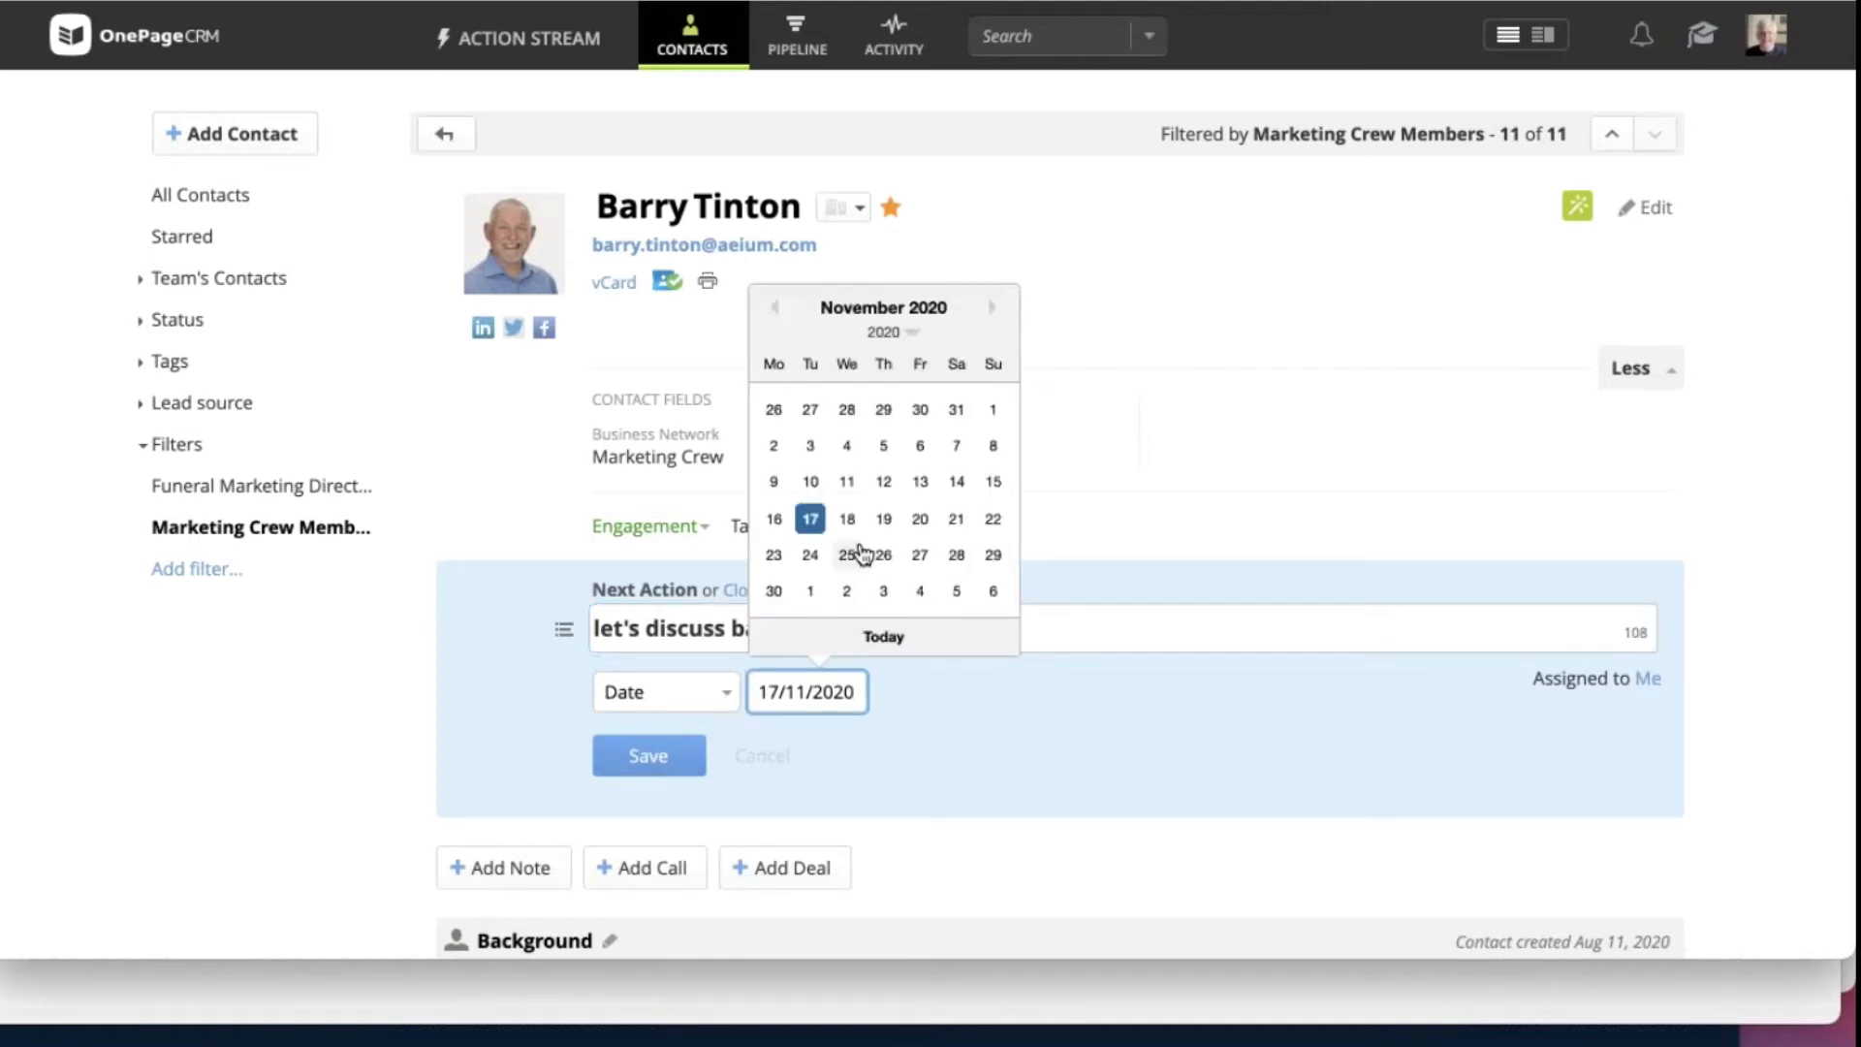
{"action": "left_click", "coordinate": [920, 519]}
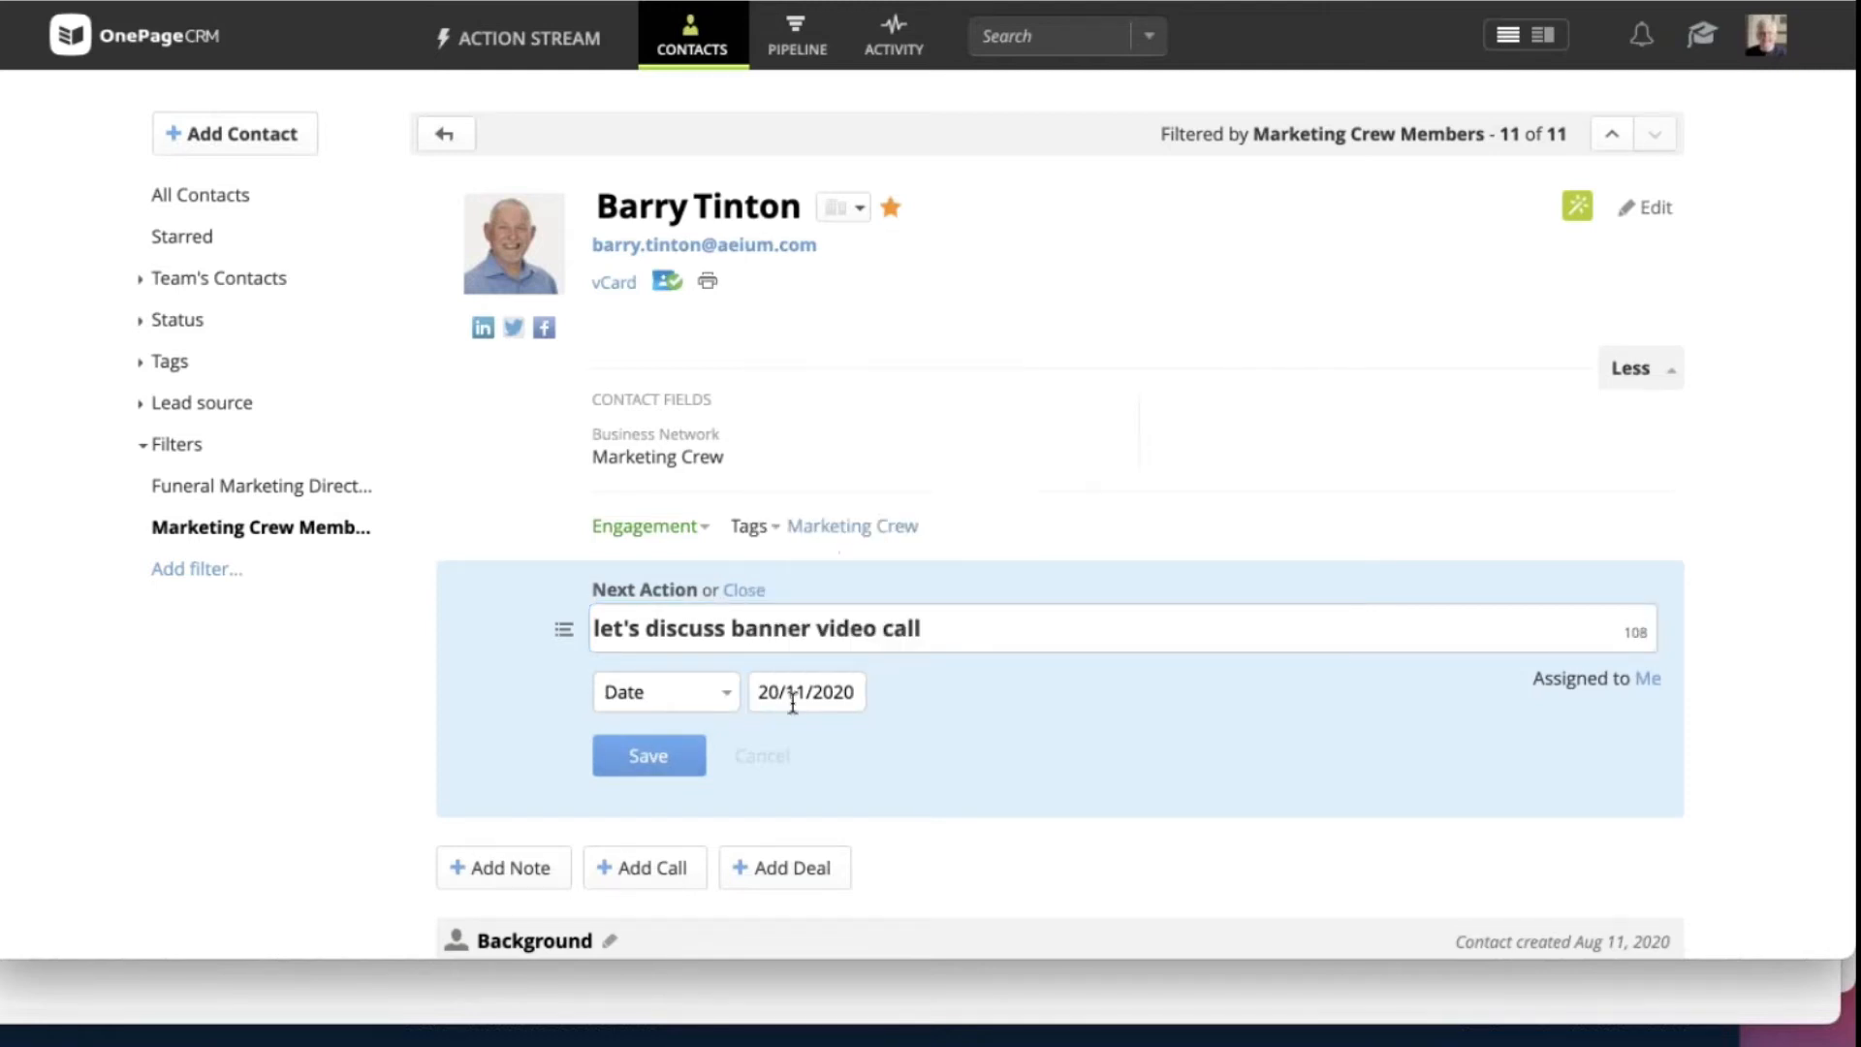
{"action": "left_click", "coordinate": [645, 755]}
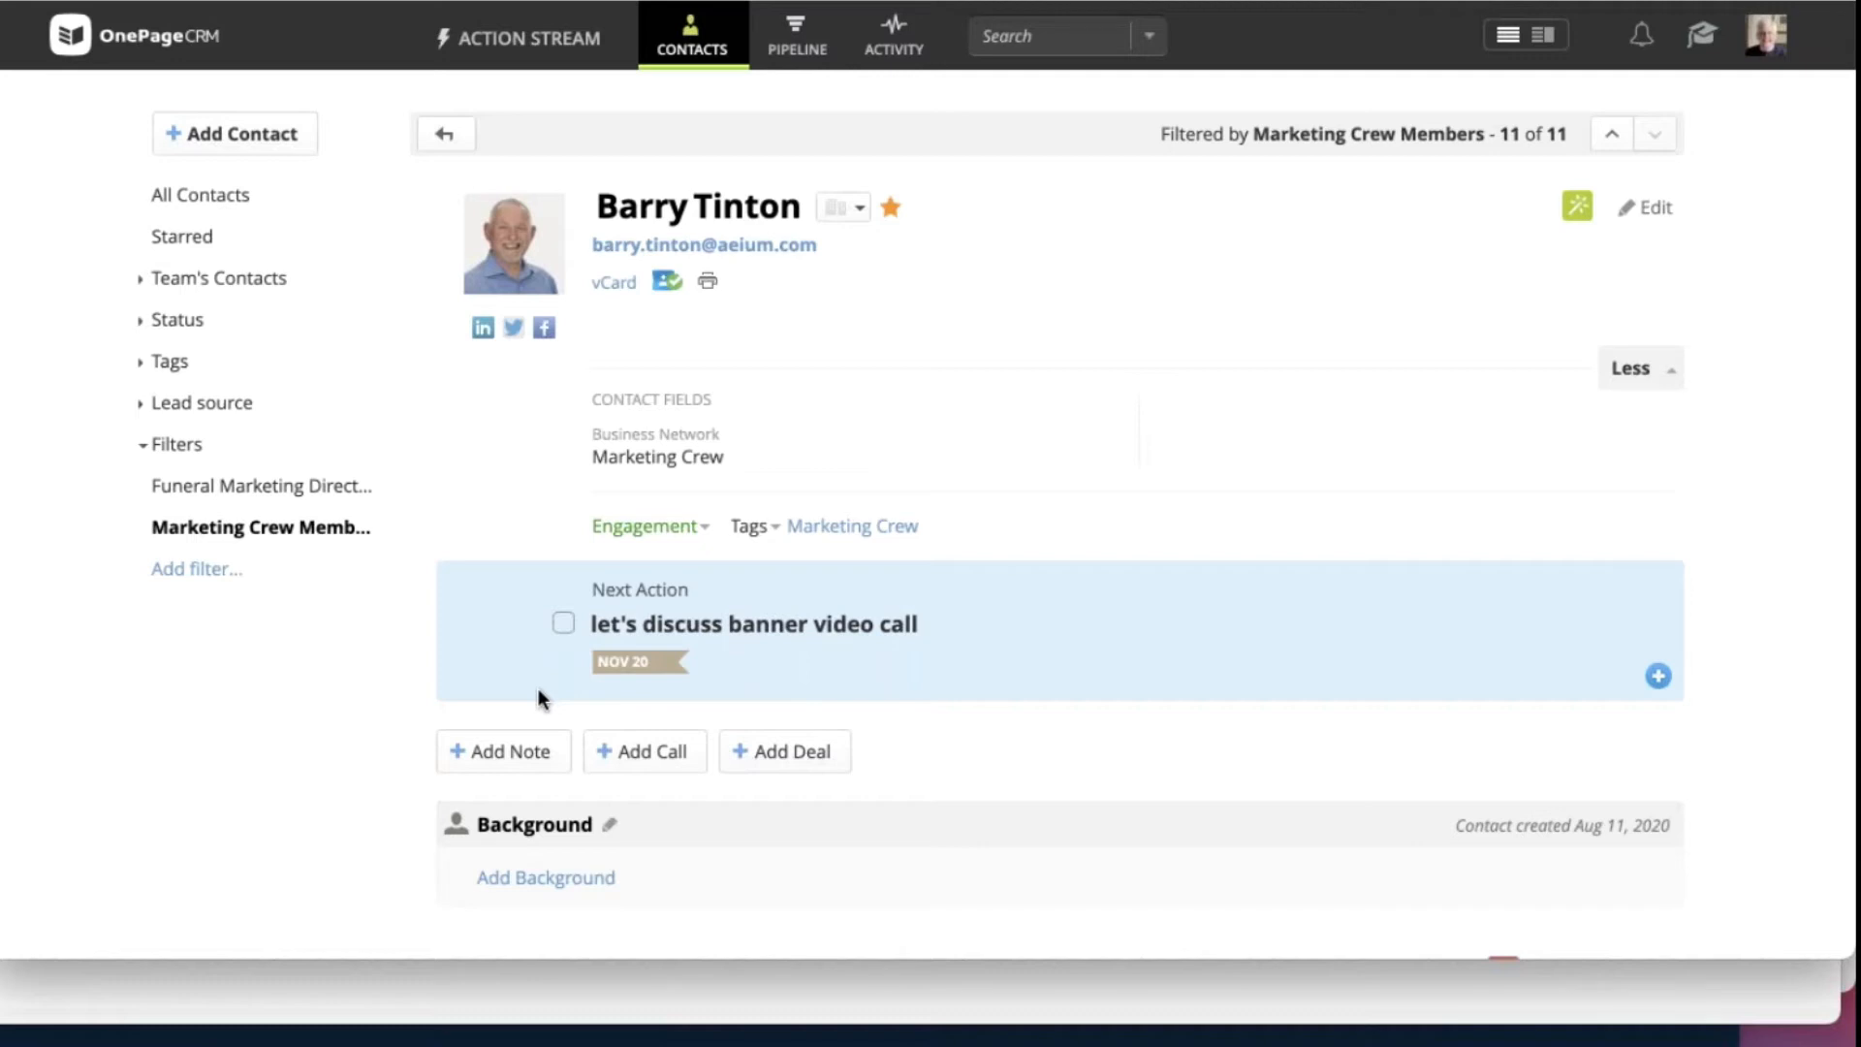
Step: Mark the banner video call action as done and save "order banner" as the next action, dated 28/11/2020
{"action": "left_click", "coordinate": [563, 623]}
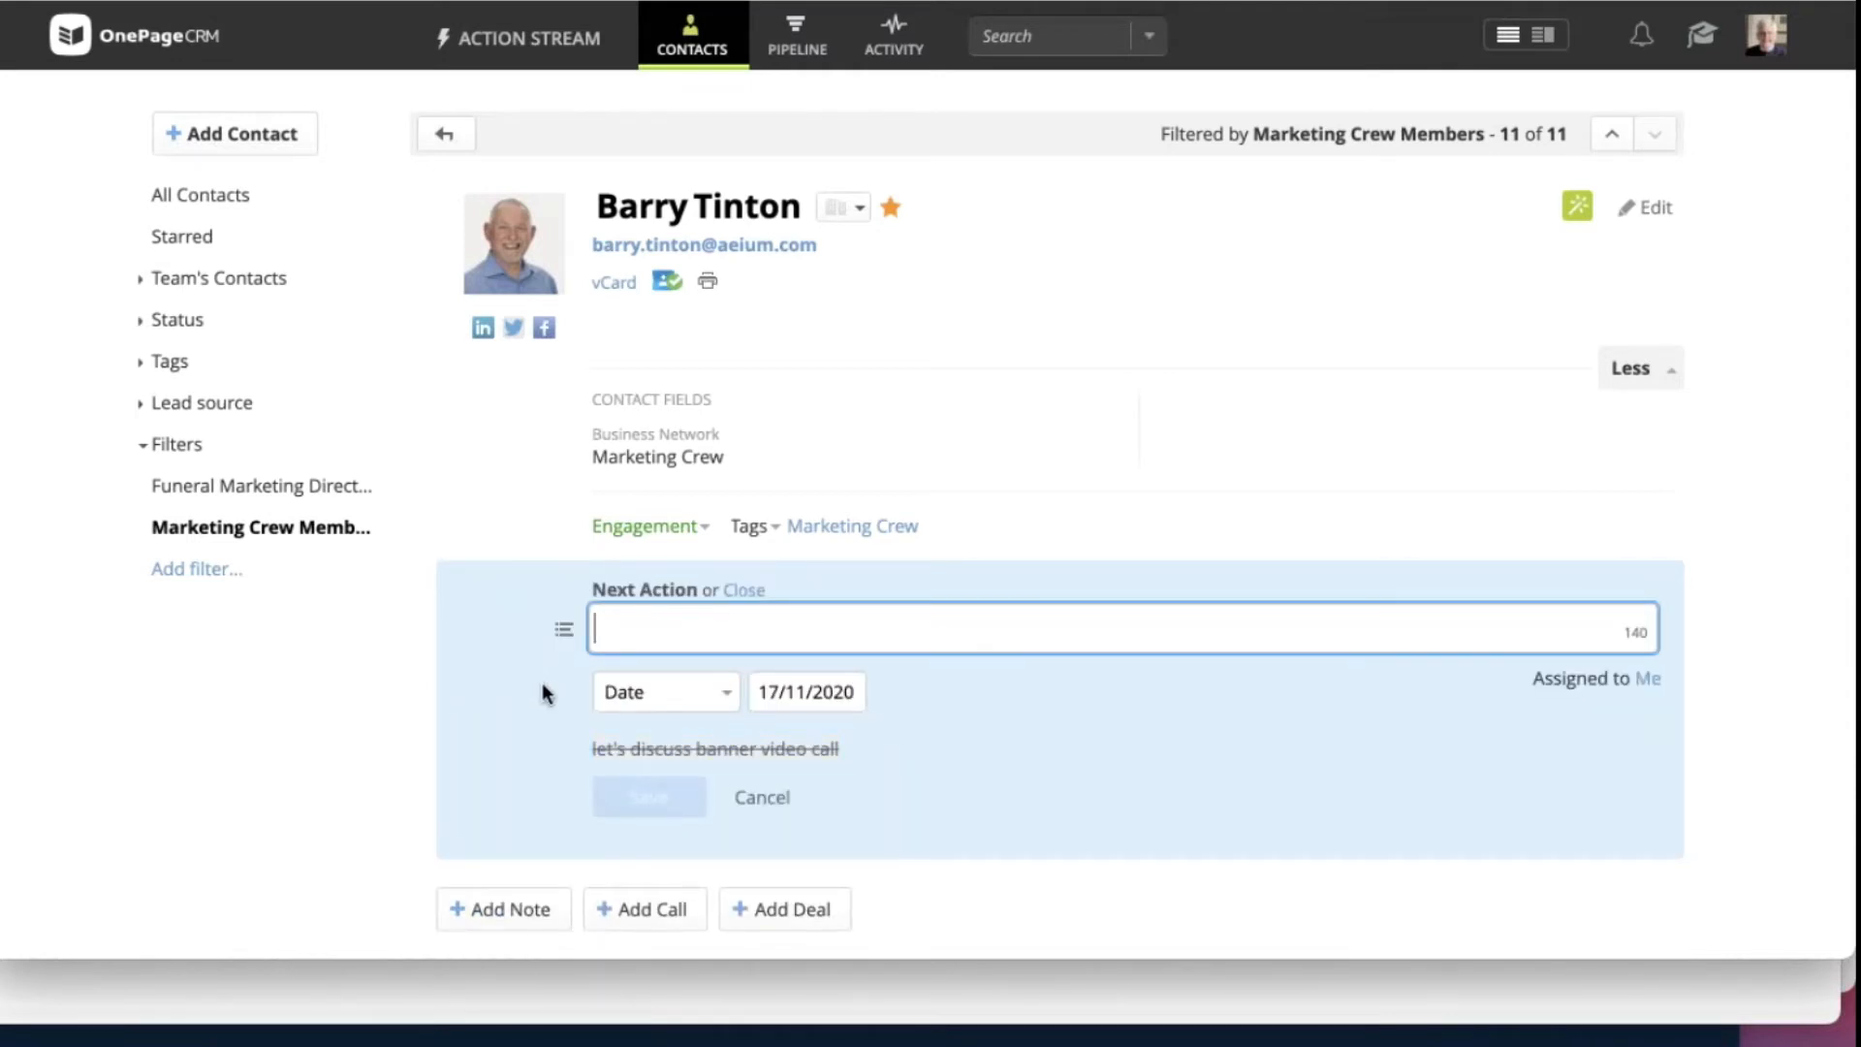
{"action": "type", "text": "order banner"}
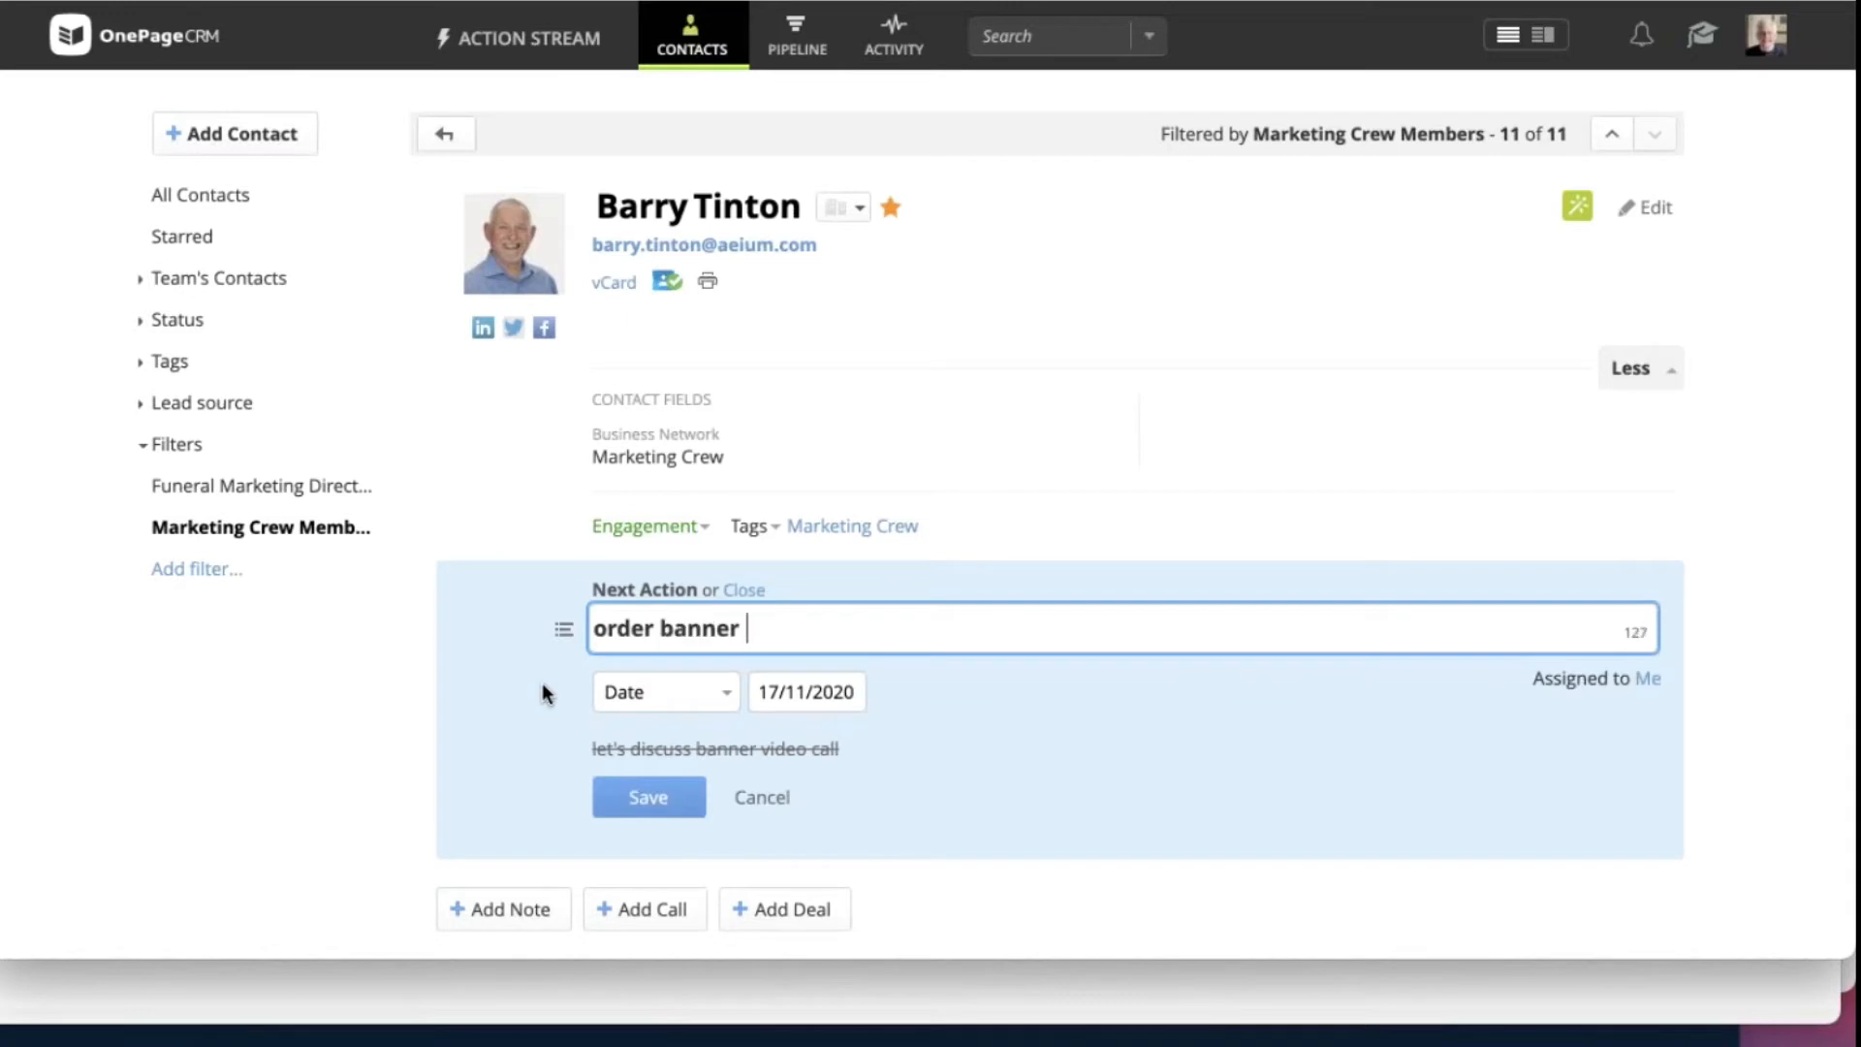
{"action": "left_click", "coordinate": [794, 691]}
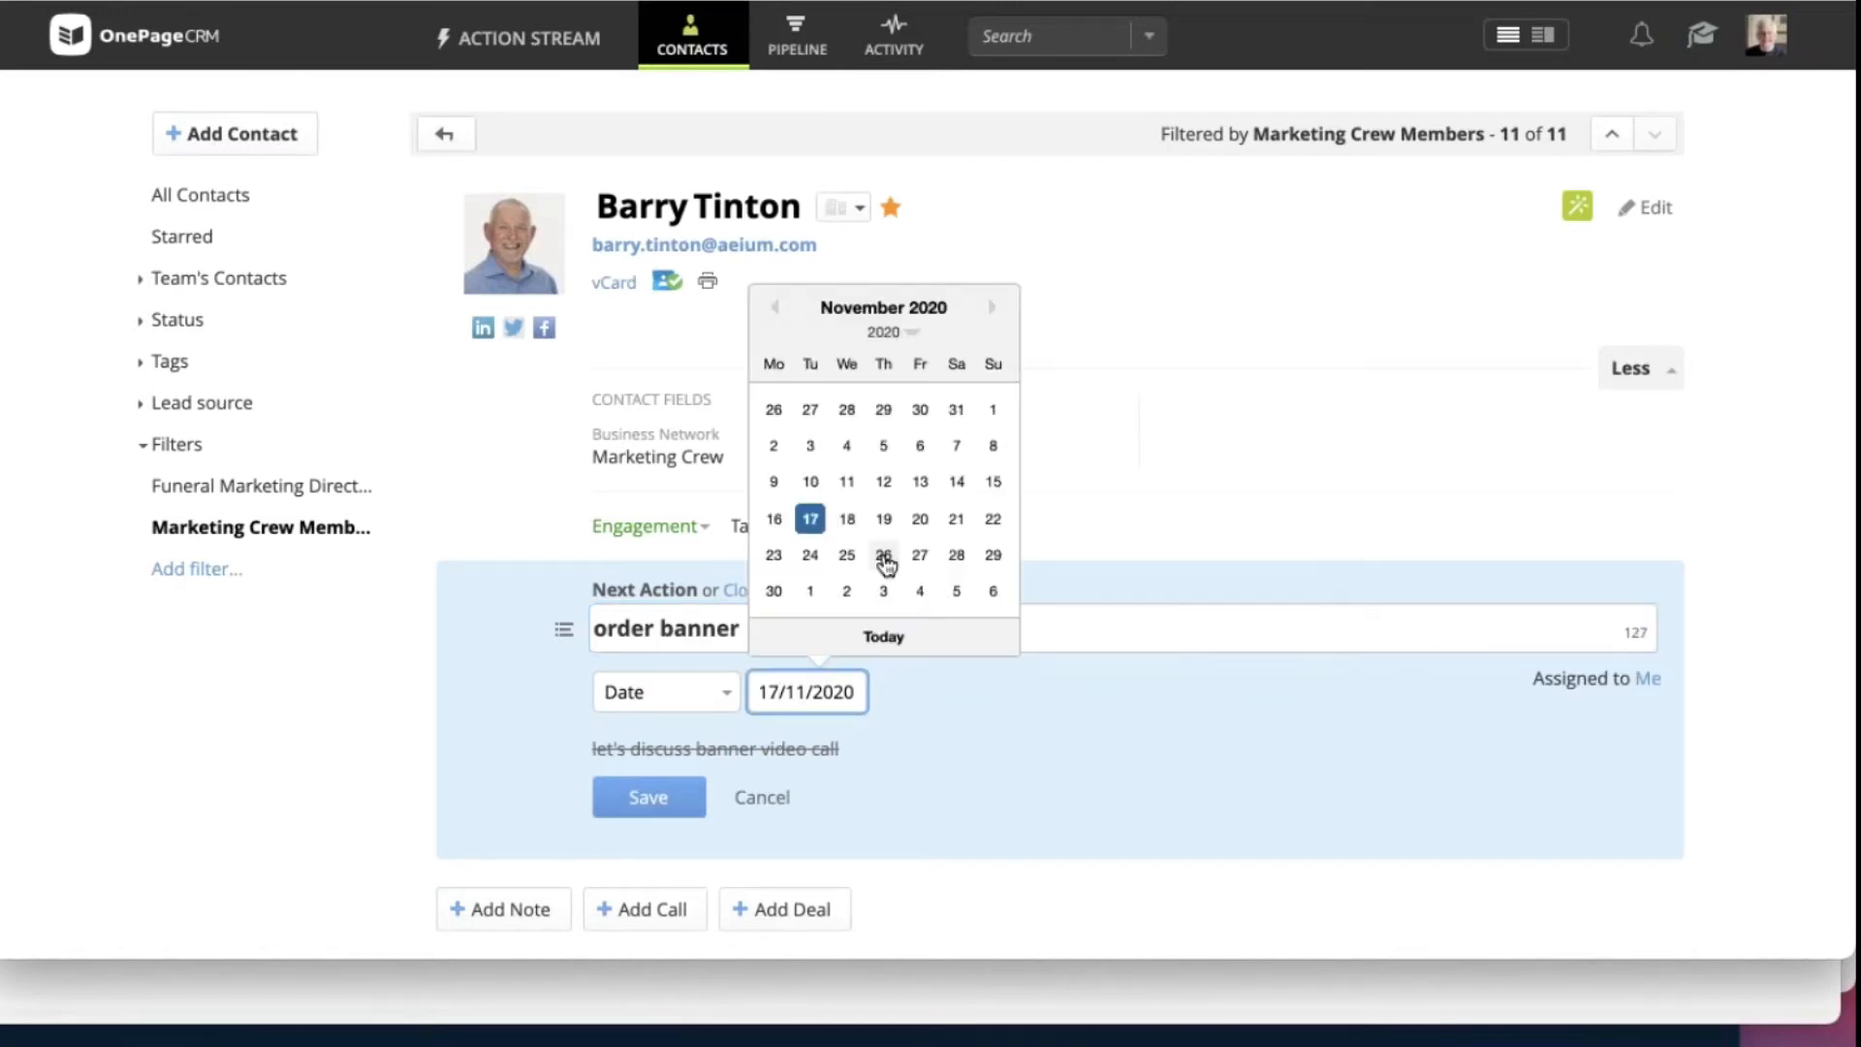
{"action": "left_click", "coordinate": [958, 556]}
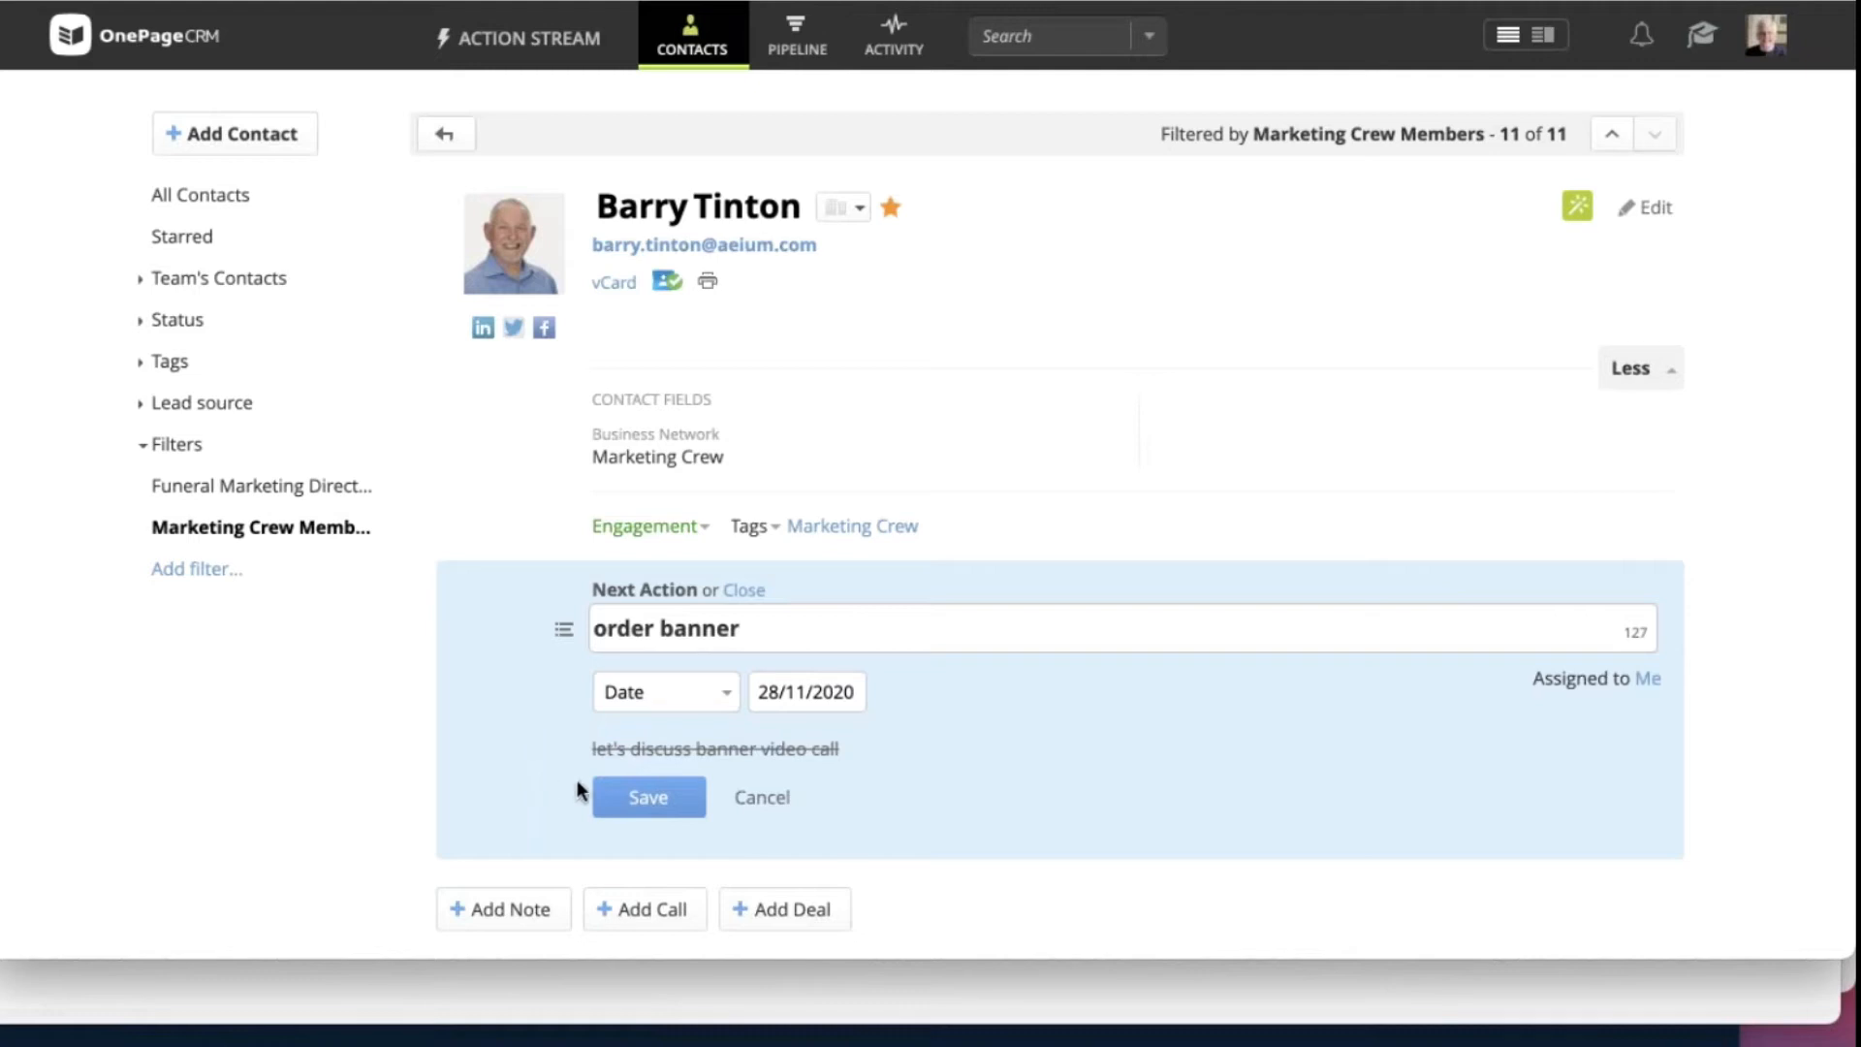
{"action": "left_click", "coordinate": [615, 799]}
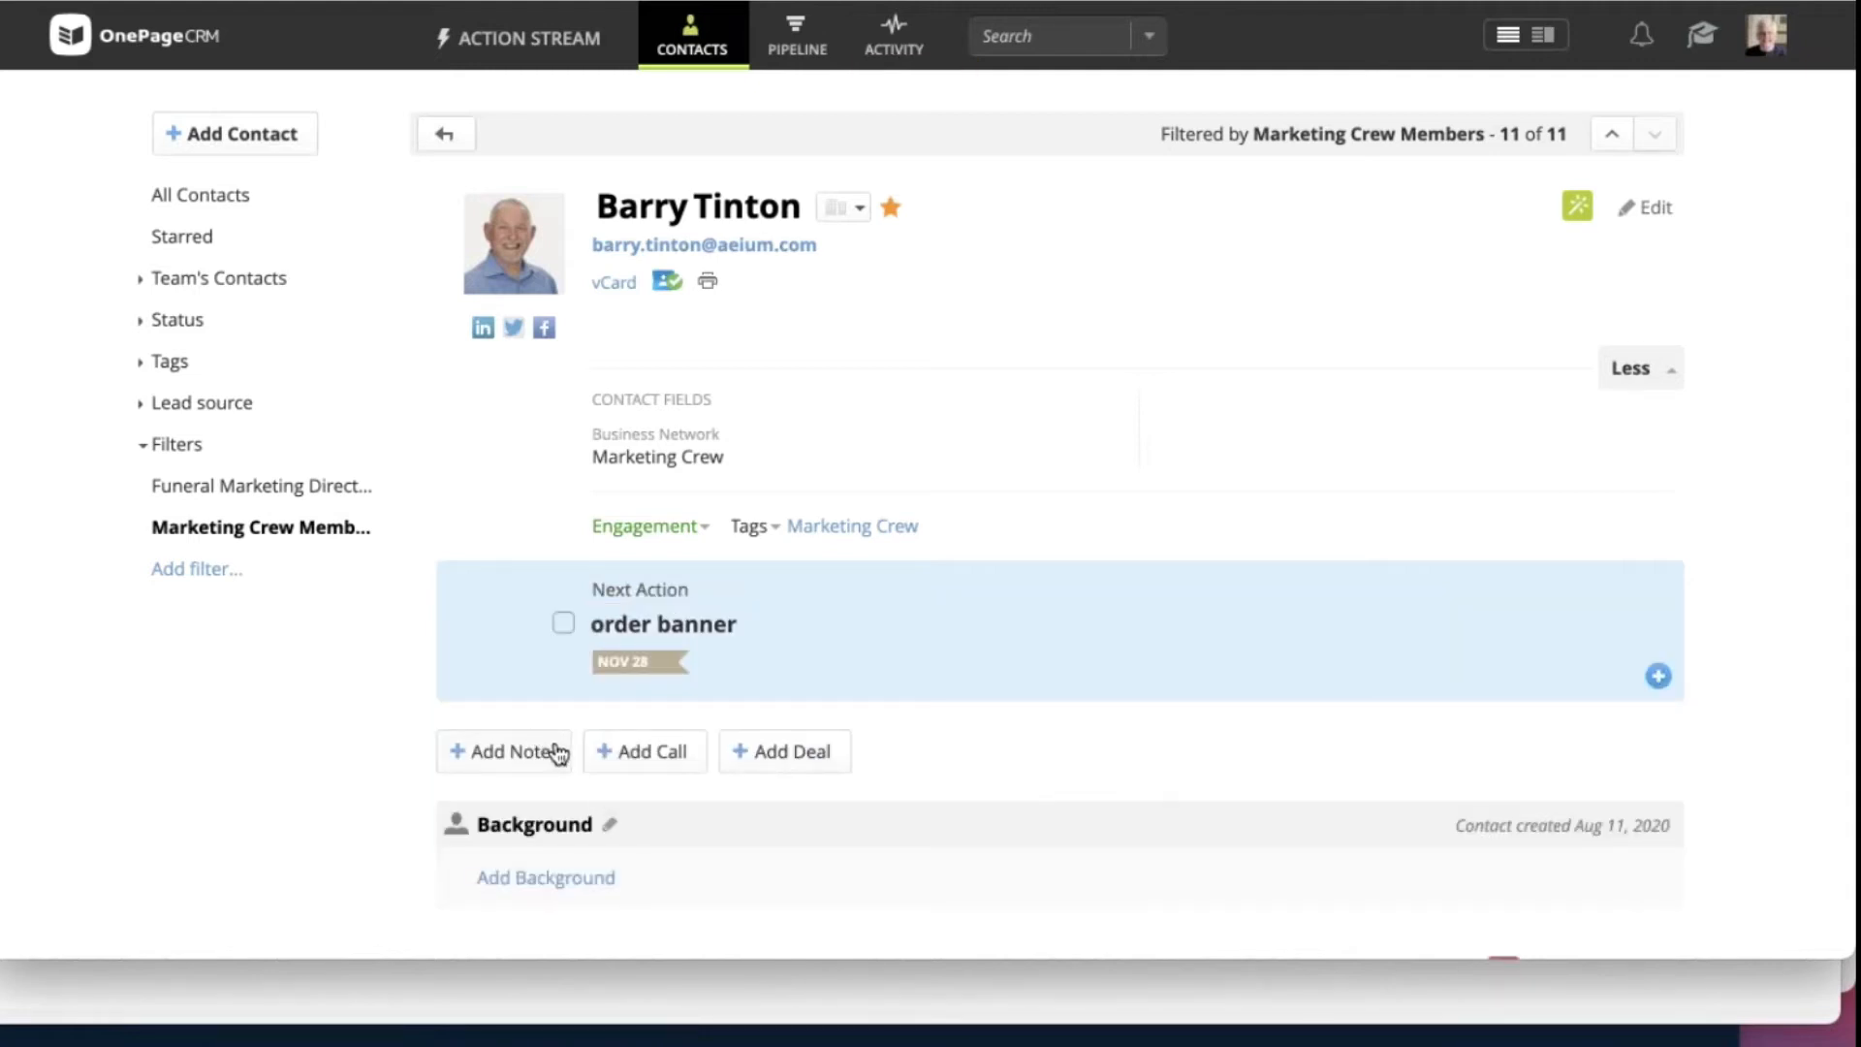
Step: Start a new deal for the contact, named with the contact's first name, with an amount of £3000.00 and an empty note
{"action": "left_click", "coordinate": [775, 756]}
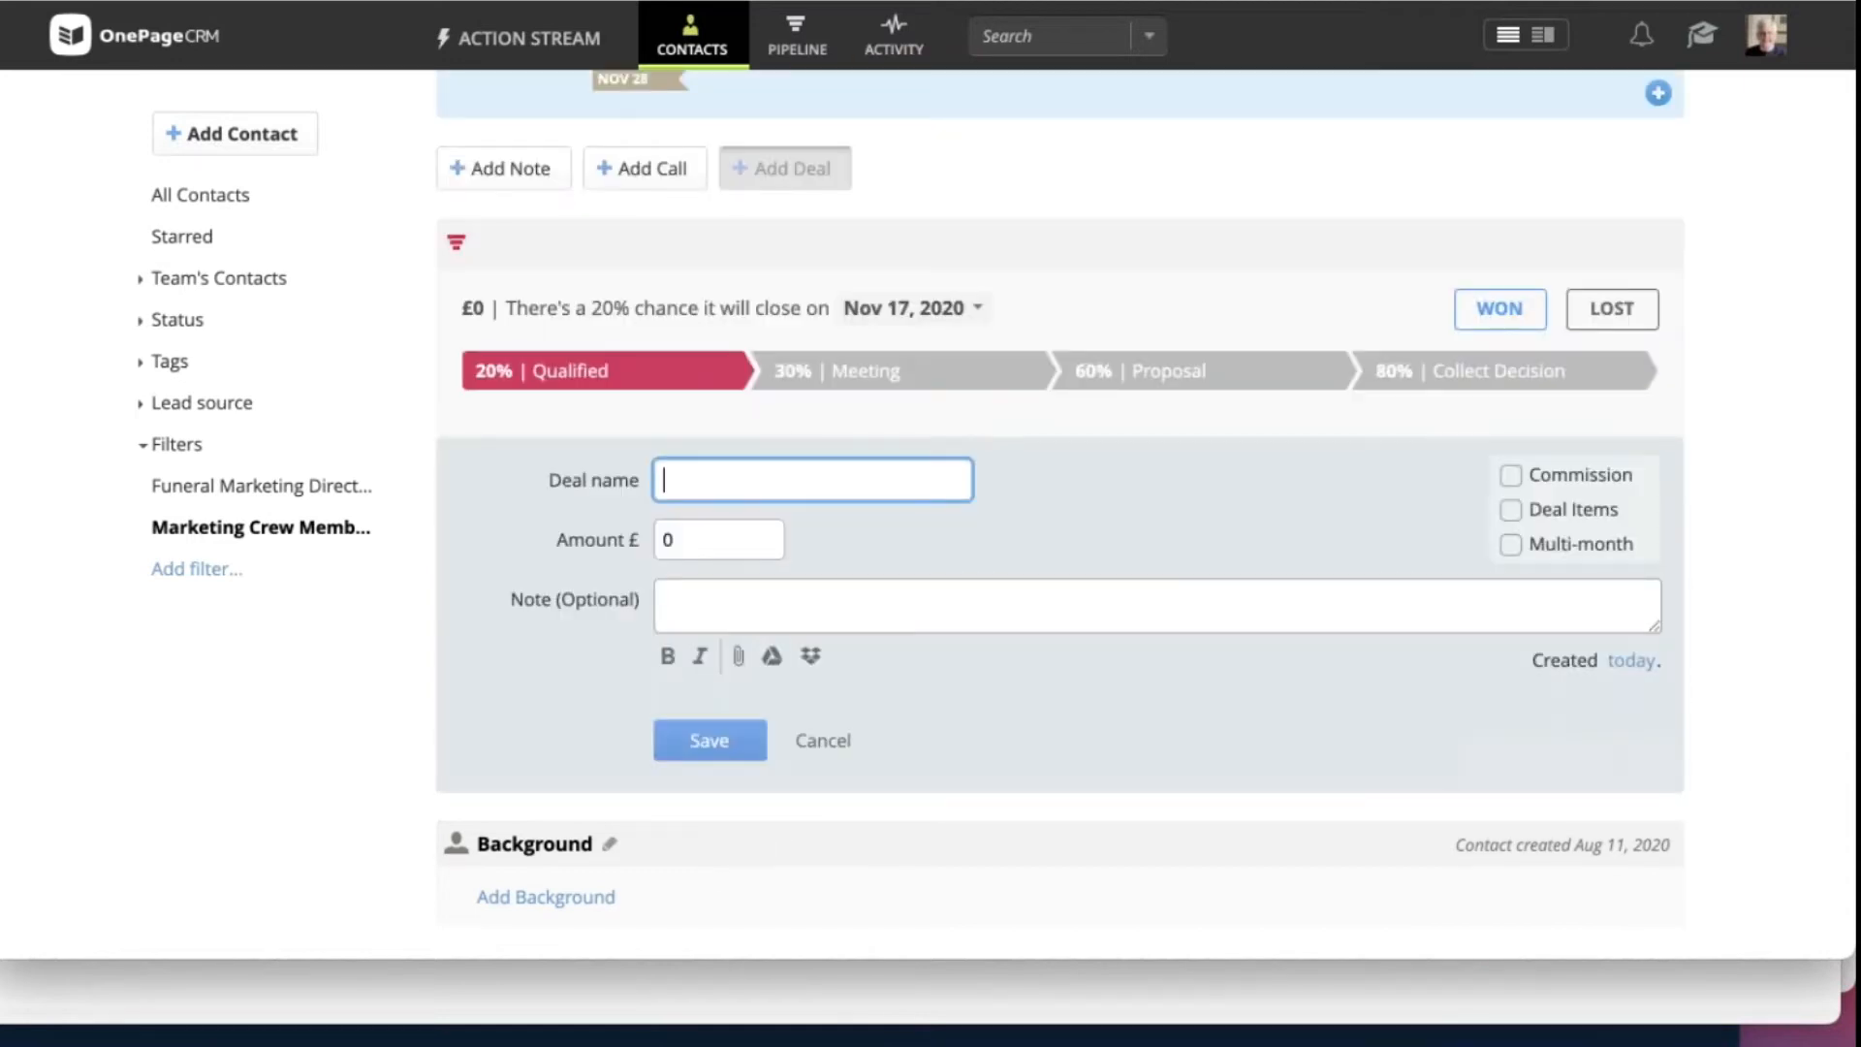
{"action": "type", "text": "Barry"}
{"action": "left_click", "coordinate": [690, 536]}
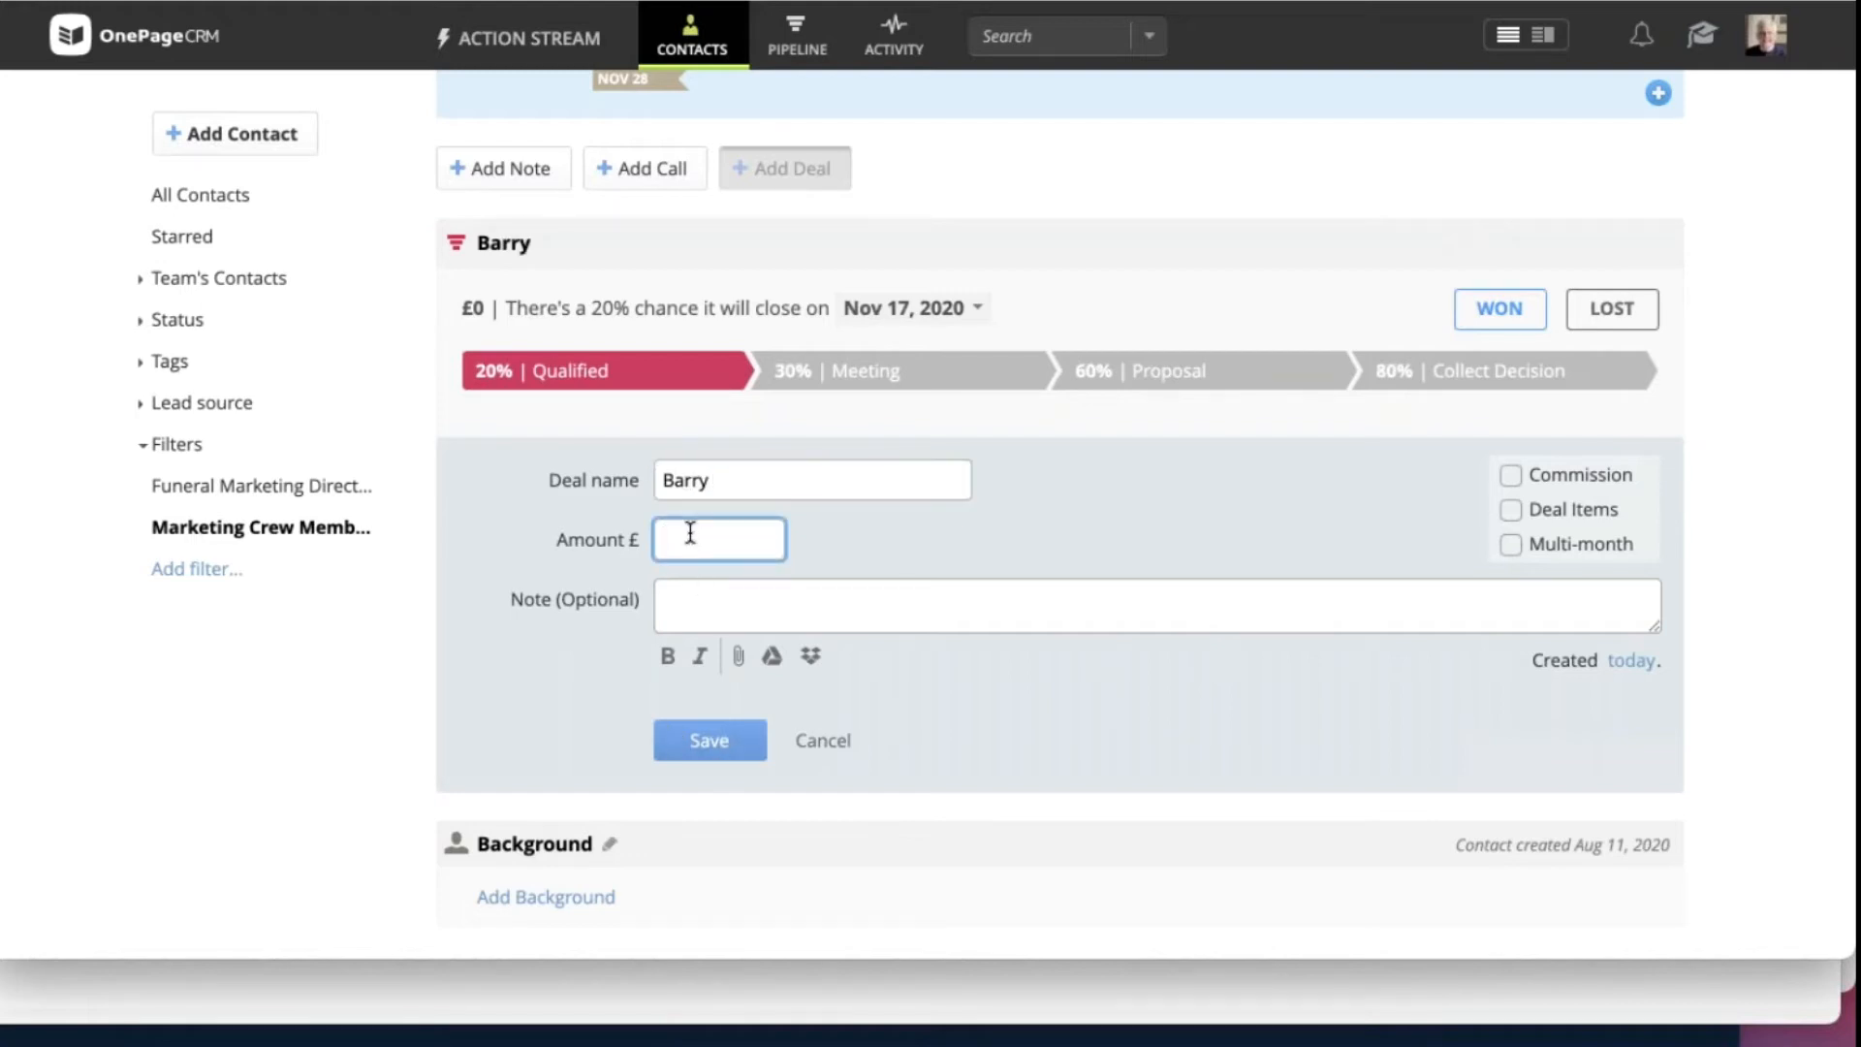
{"action": "type", "text": "3000"}
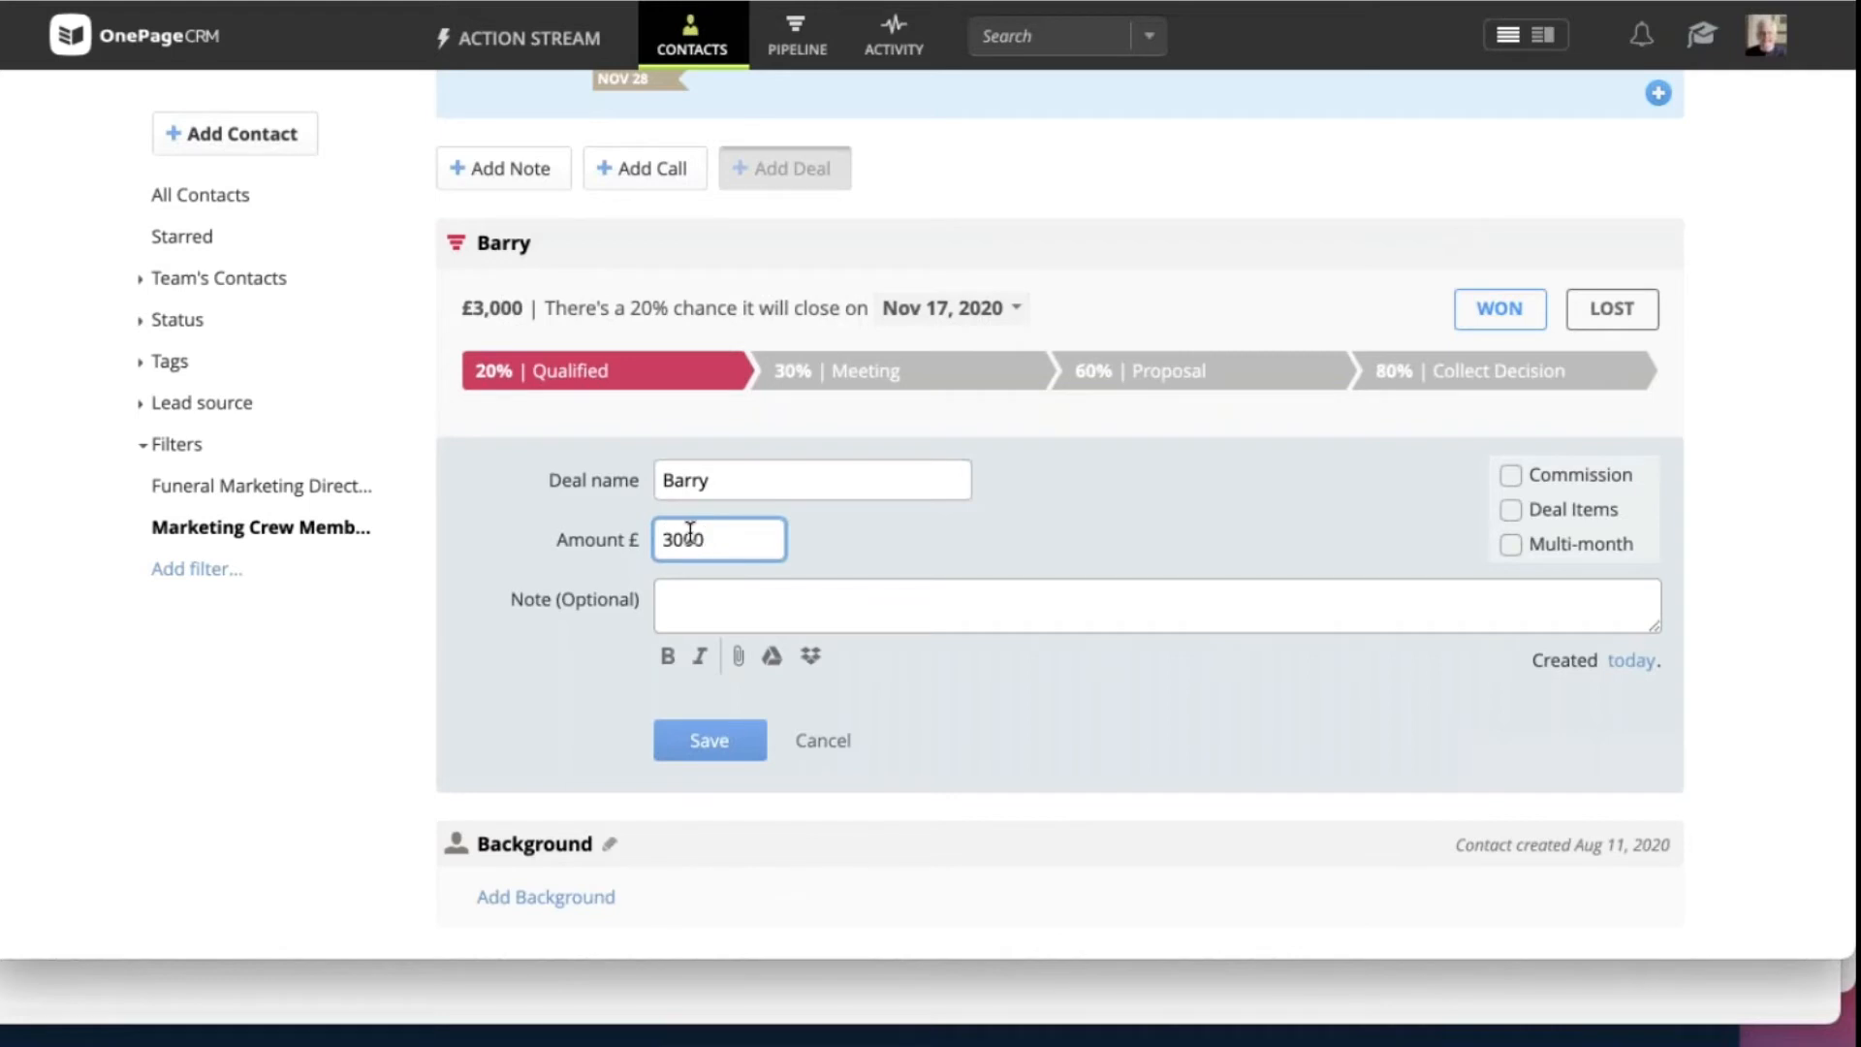
{"action": "type", "text": ".00"}
{"action": "left_click", "coordinate": [695, 602]}
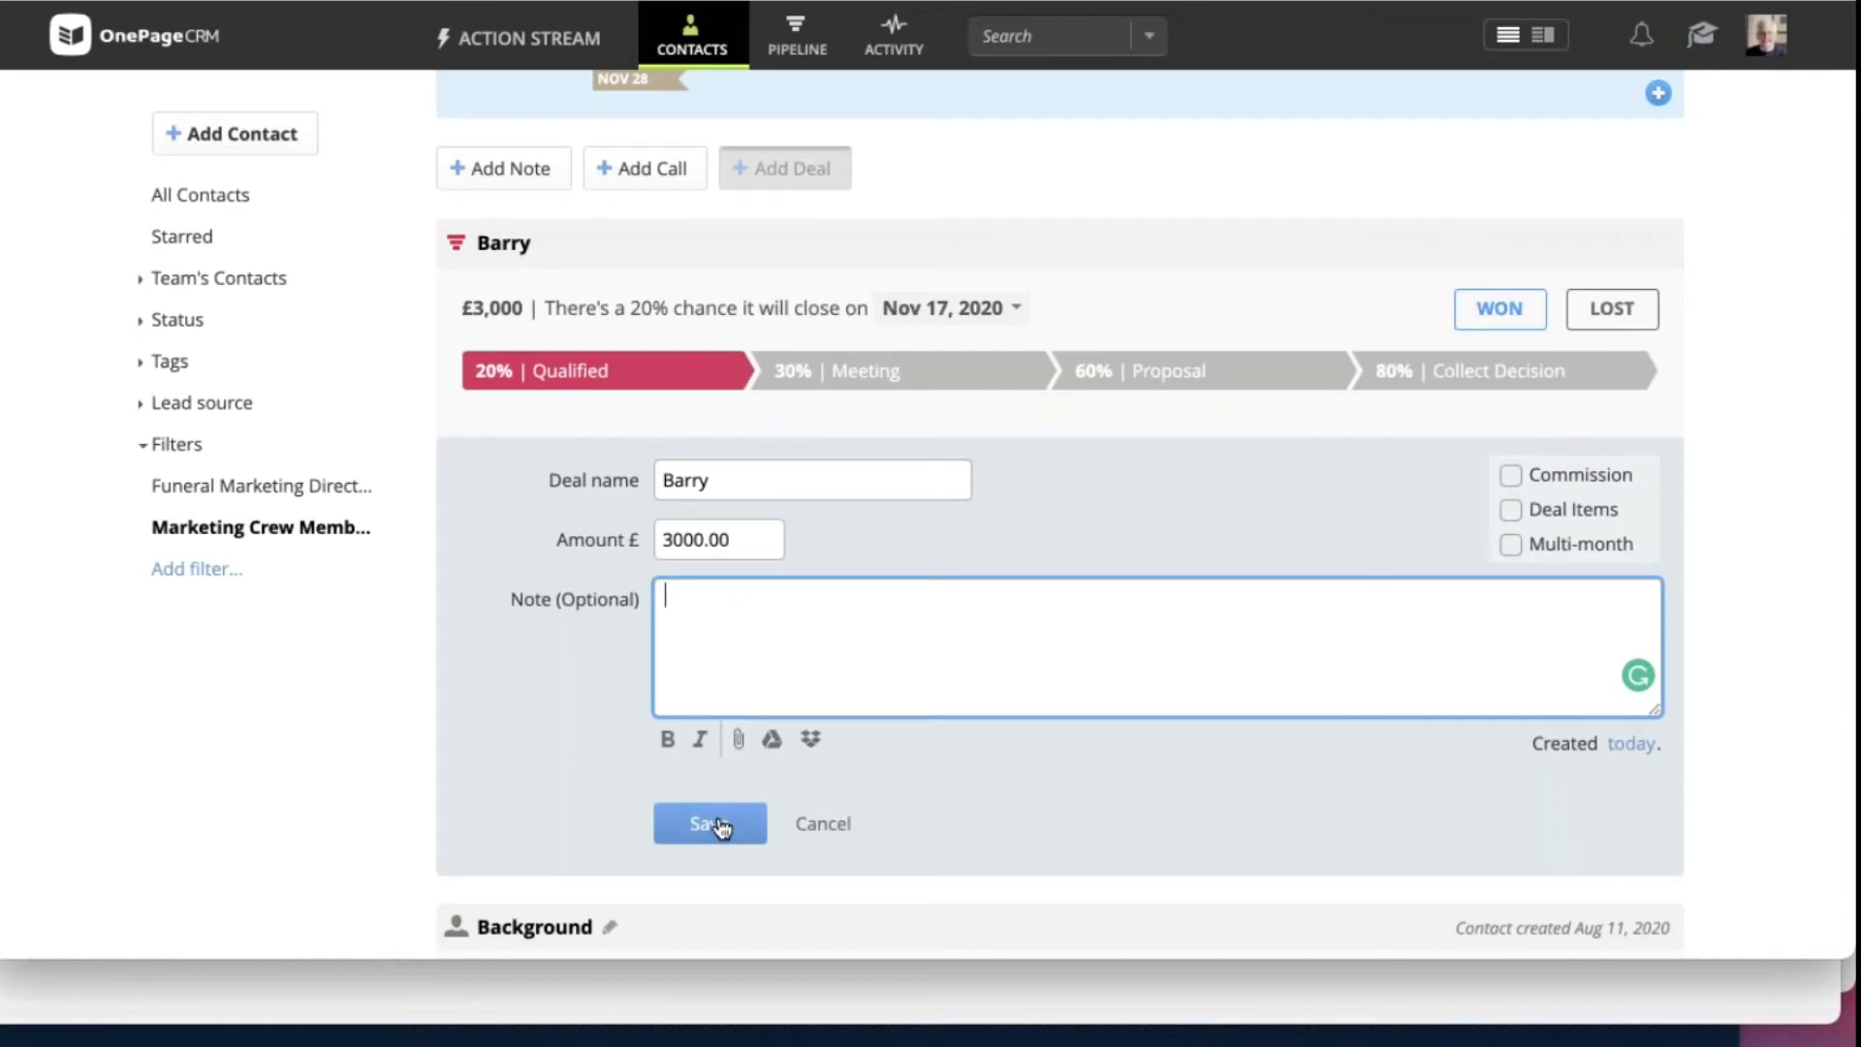
Step: Itemise the deal using the Lead Generation Campaign bundle, keeping the Organise Data and Monthly Campaign items, and save the deal
{"action": "left_click", "coordinate": [1512, 510]}
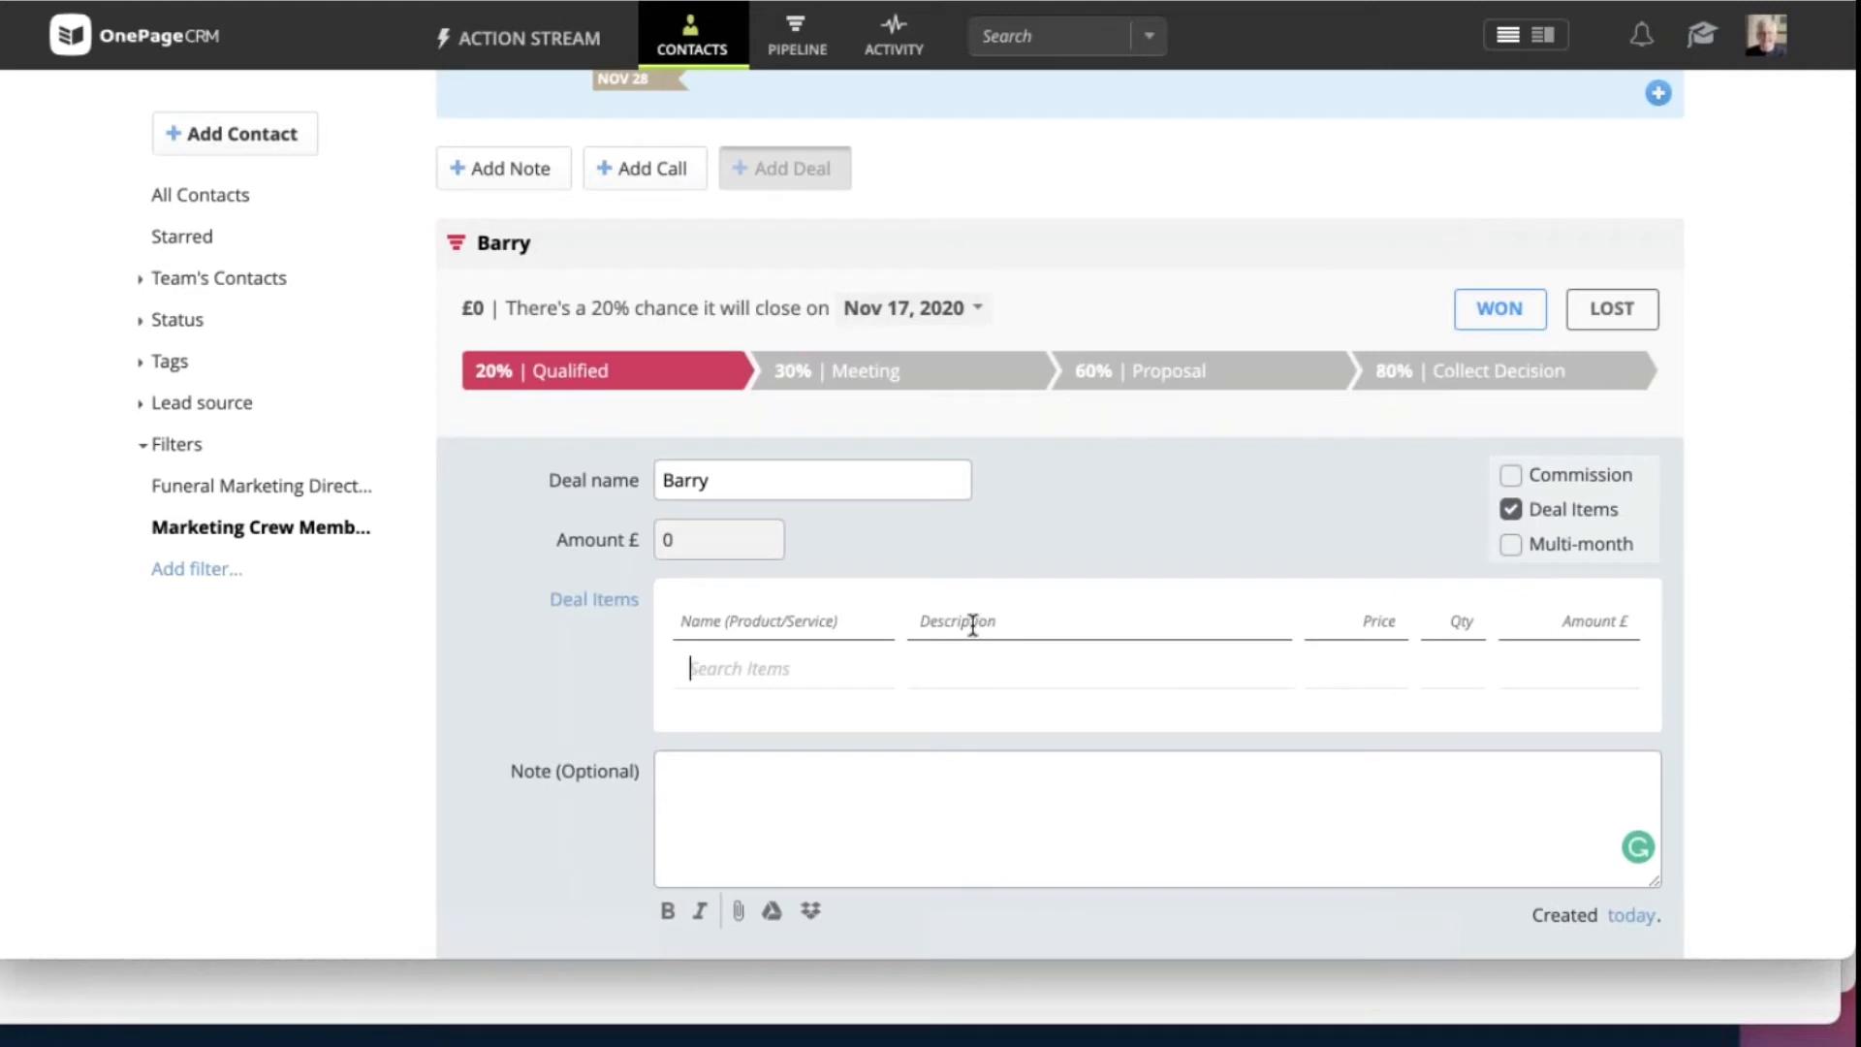
{"action": "type", "text": "lead"}
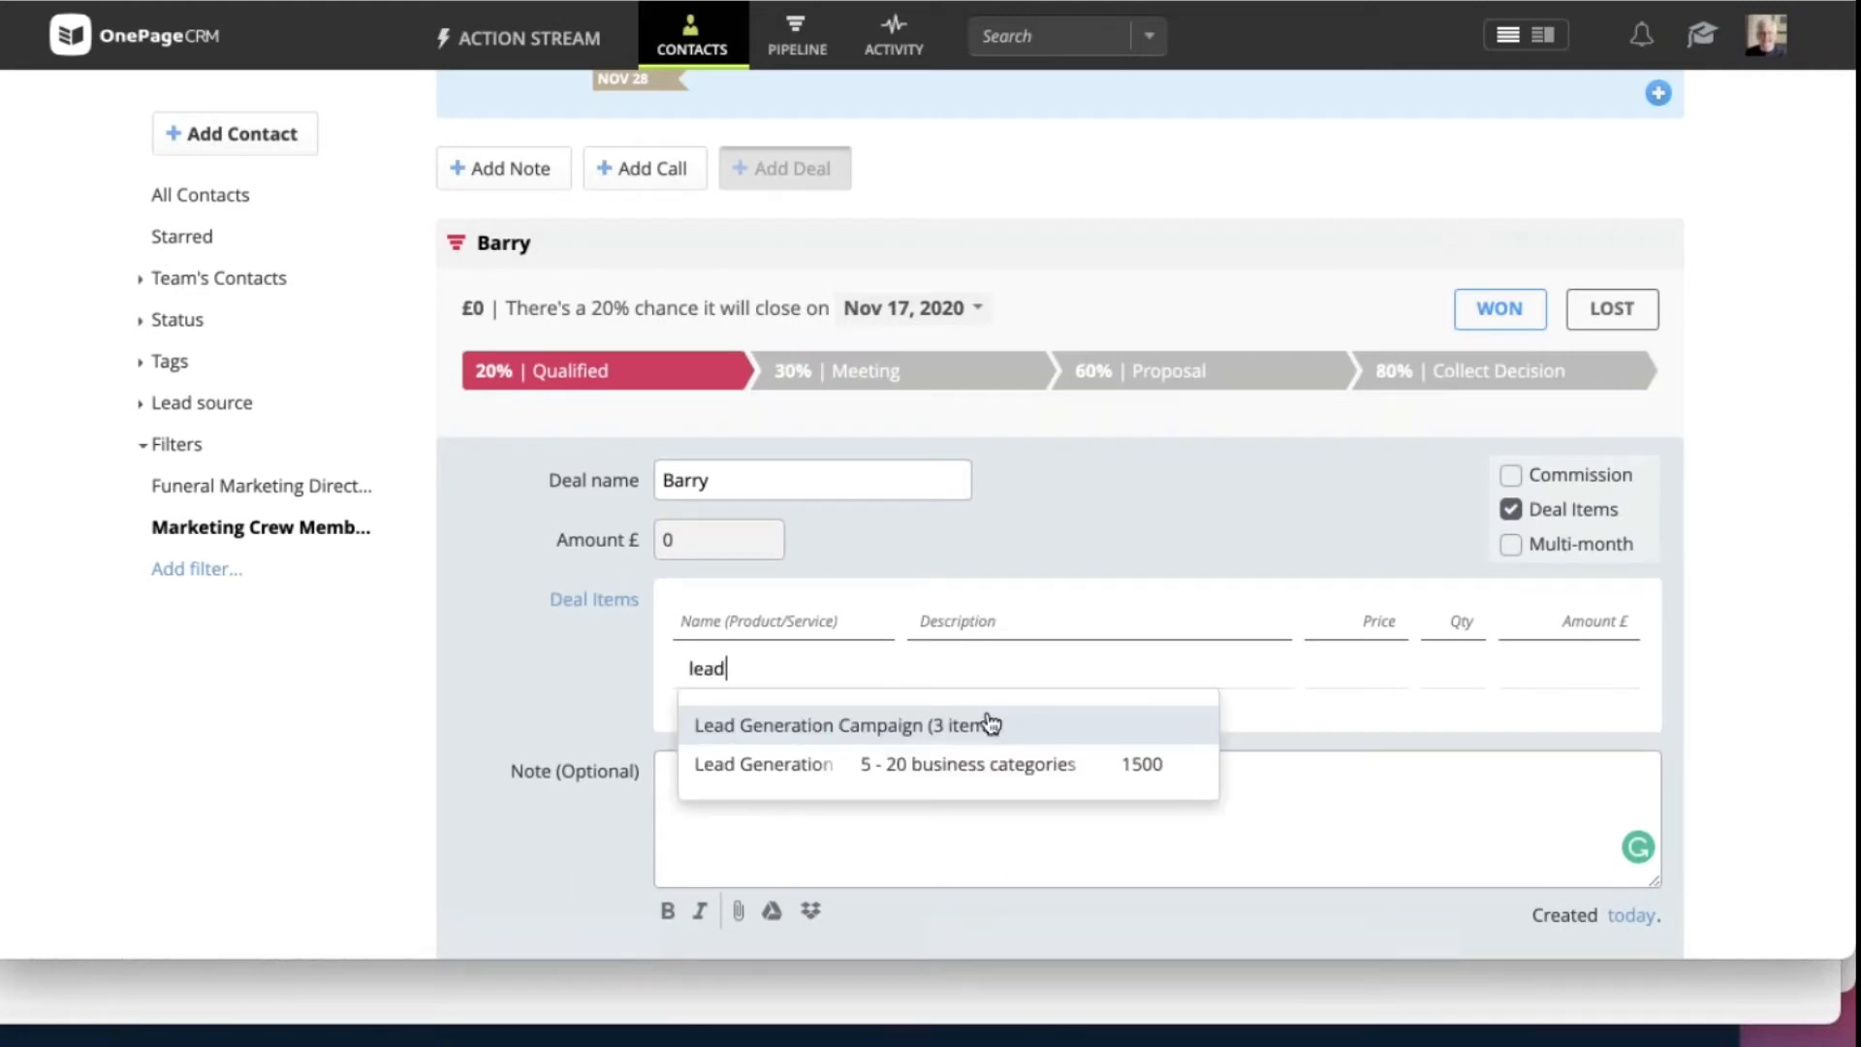
{"action": "left_click", "coordinate": [964, 727]}
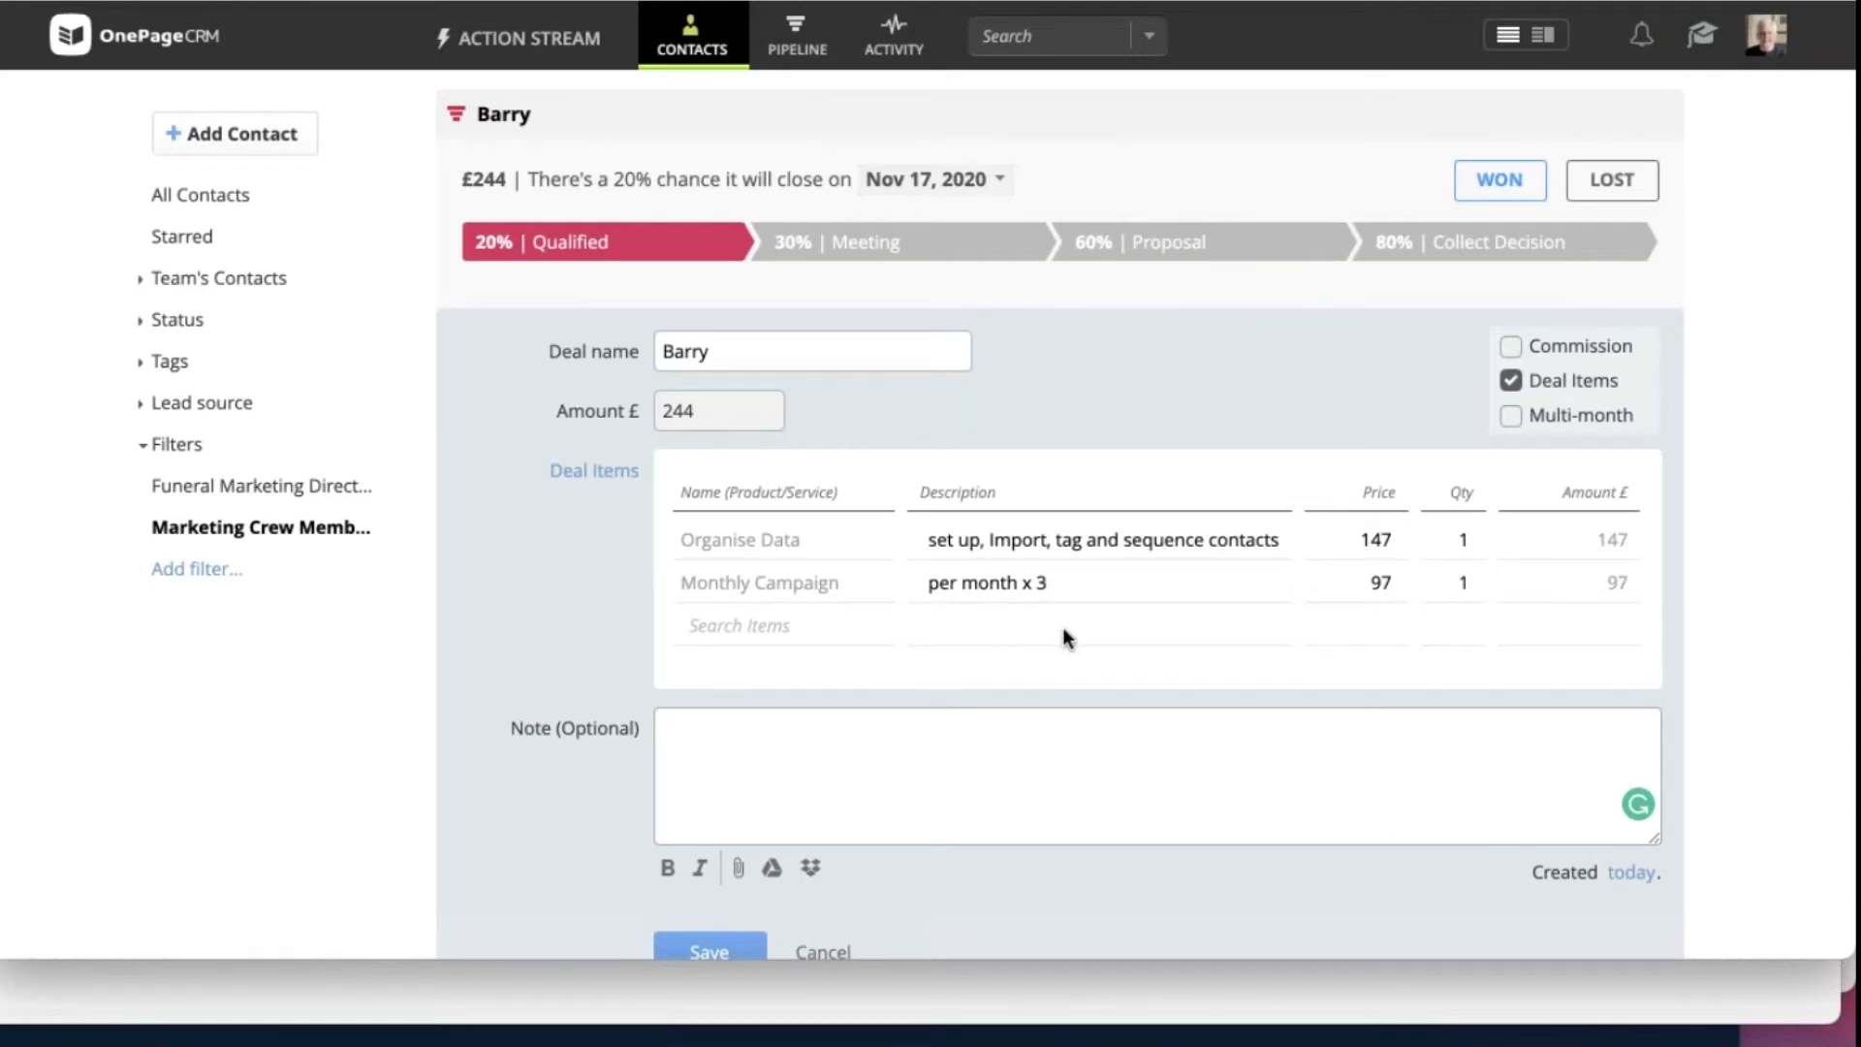
{"action": "scroll", "coordinate": [989, 725], "scroll_direction": "down", "scroll_amount": 2}
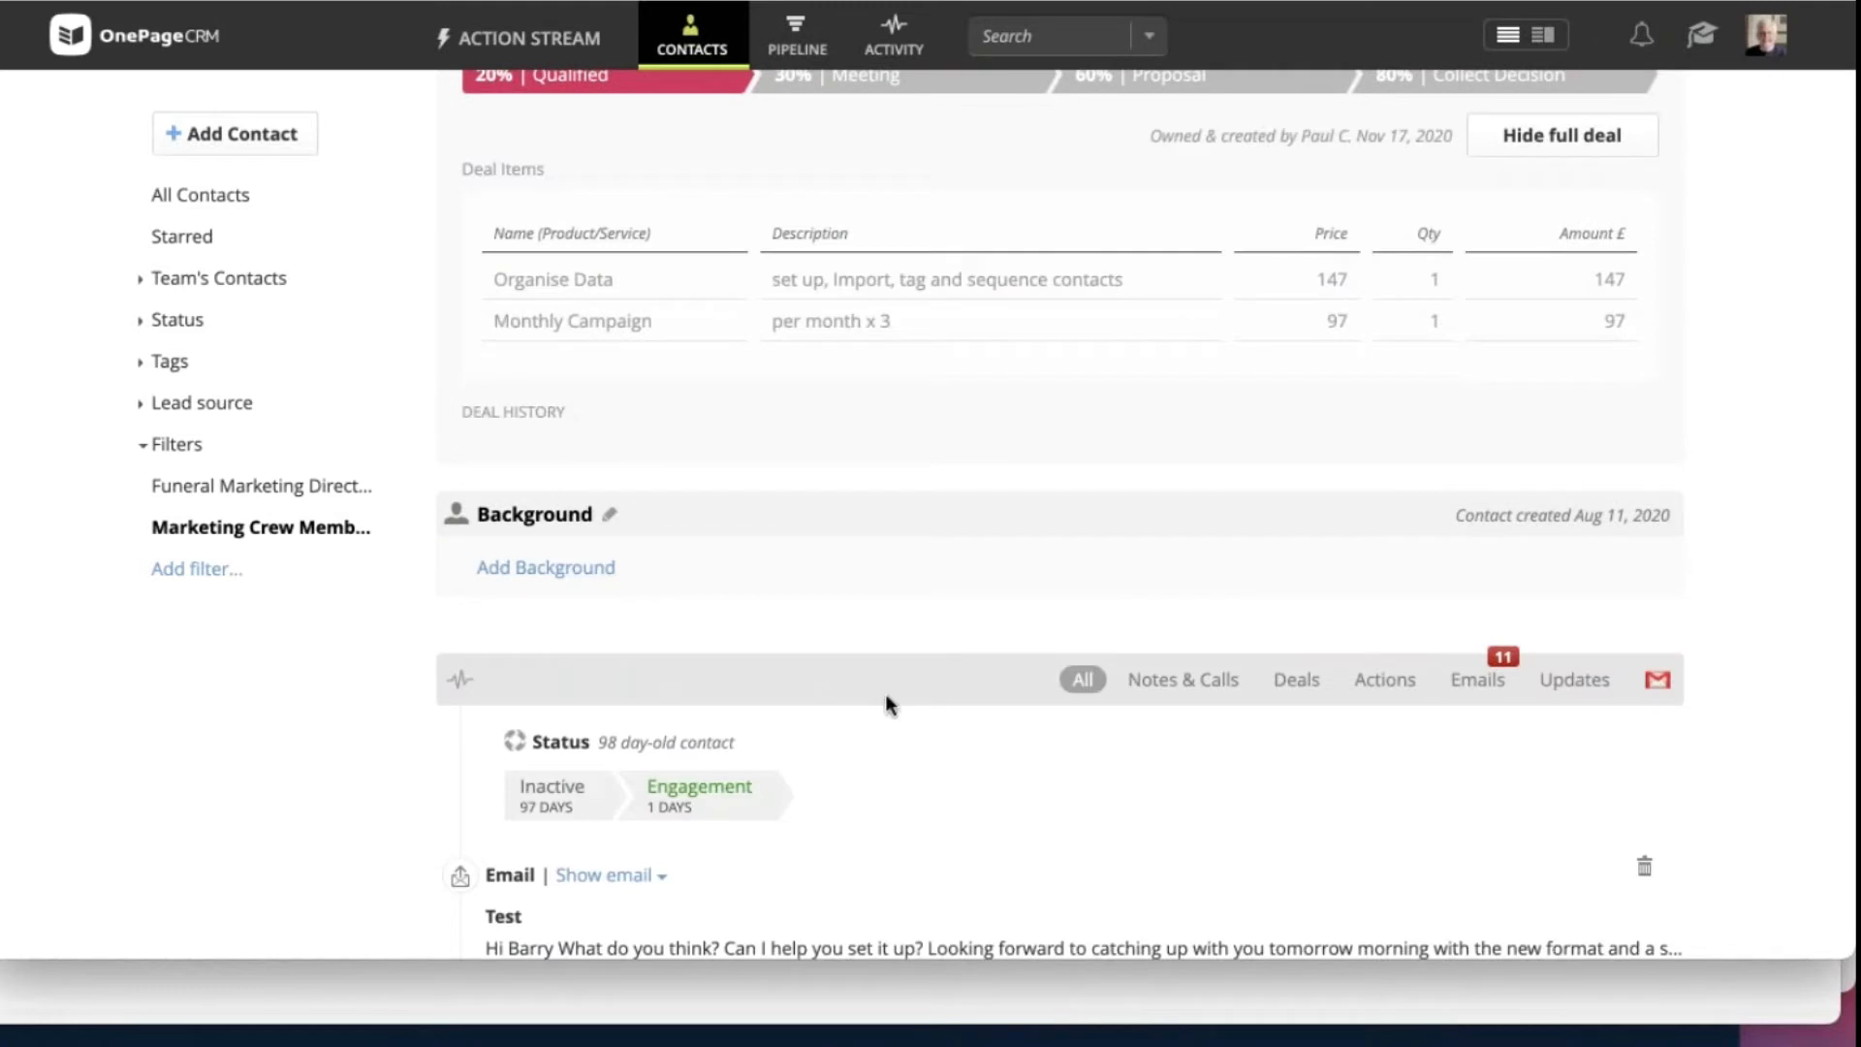
{"action": "scroll", "coordinate": [601, 336], "scroll_direction": "up", "scroll_amount": 9}
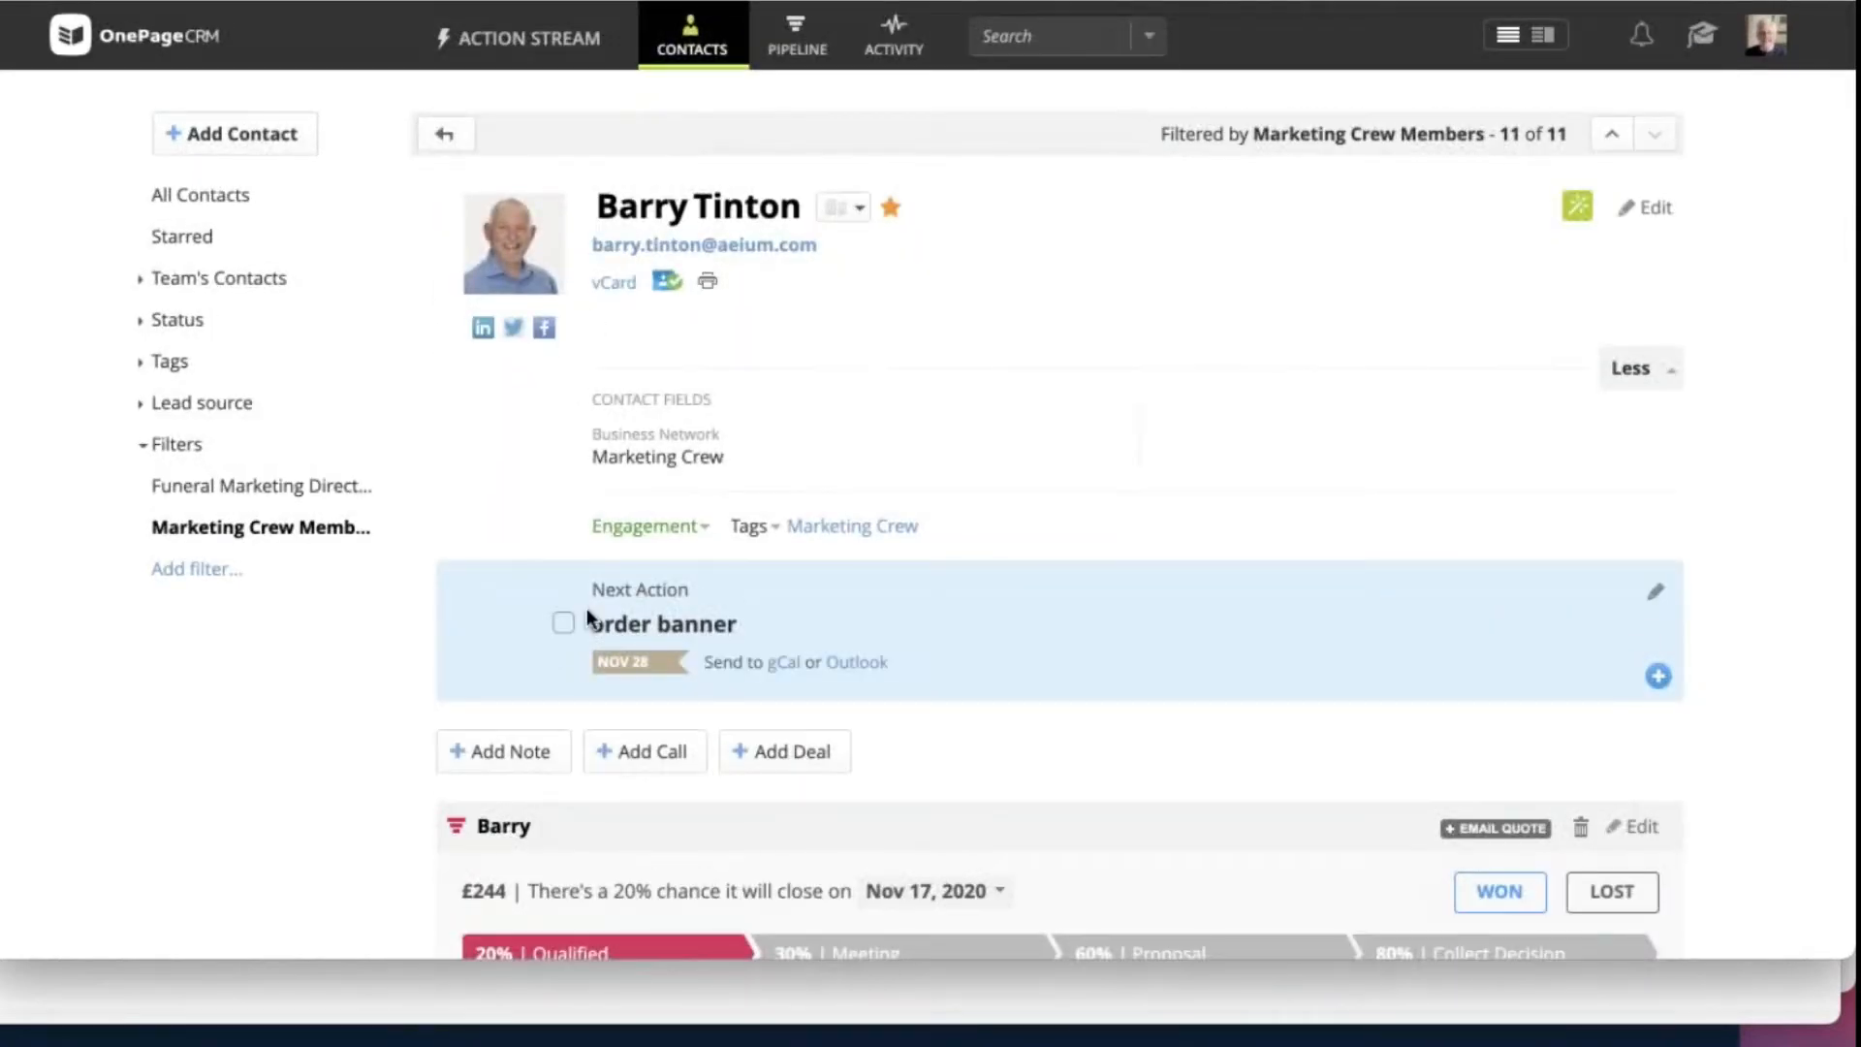
Step: Draft an email to the contact from the Quote template using the new deal, and discard it without sending
{"action": "left_click", "coordinate": [630, 250]}
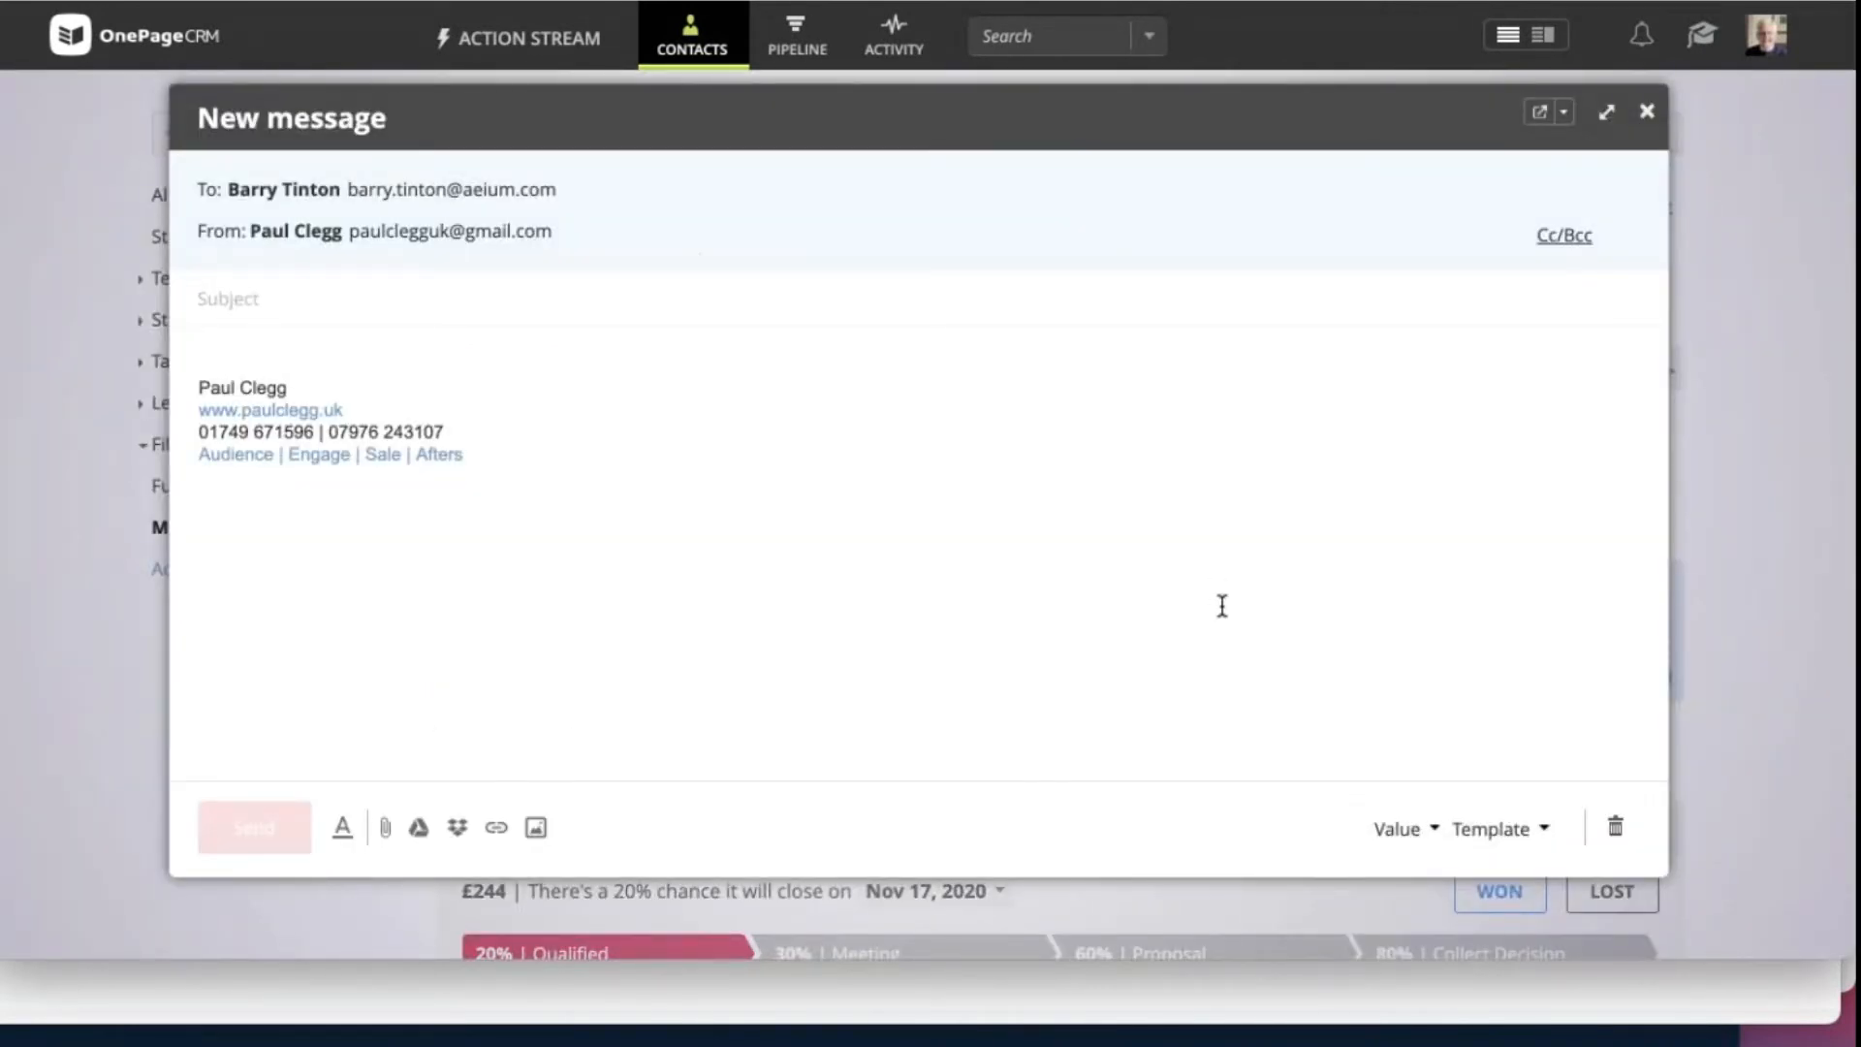
{"action": "left_click", "coordinate": [1483, 839]}
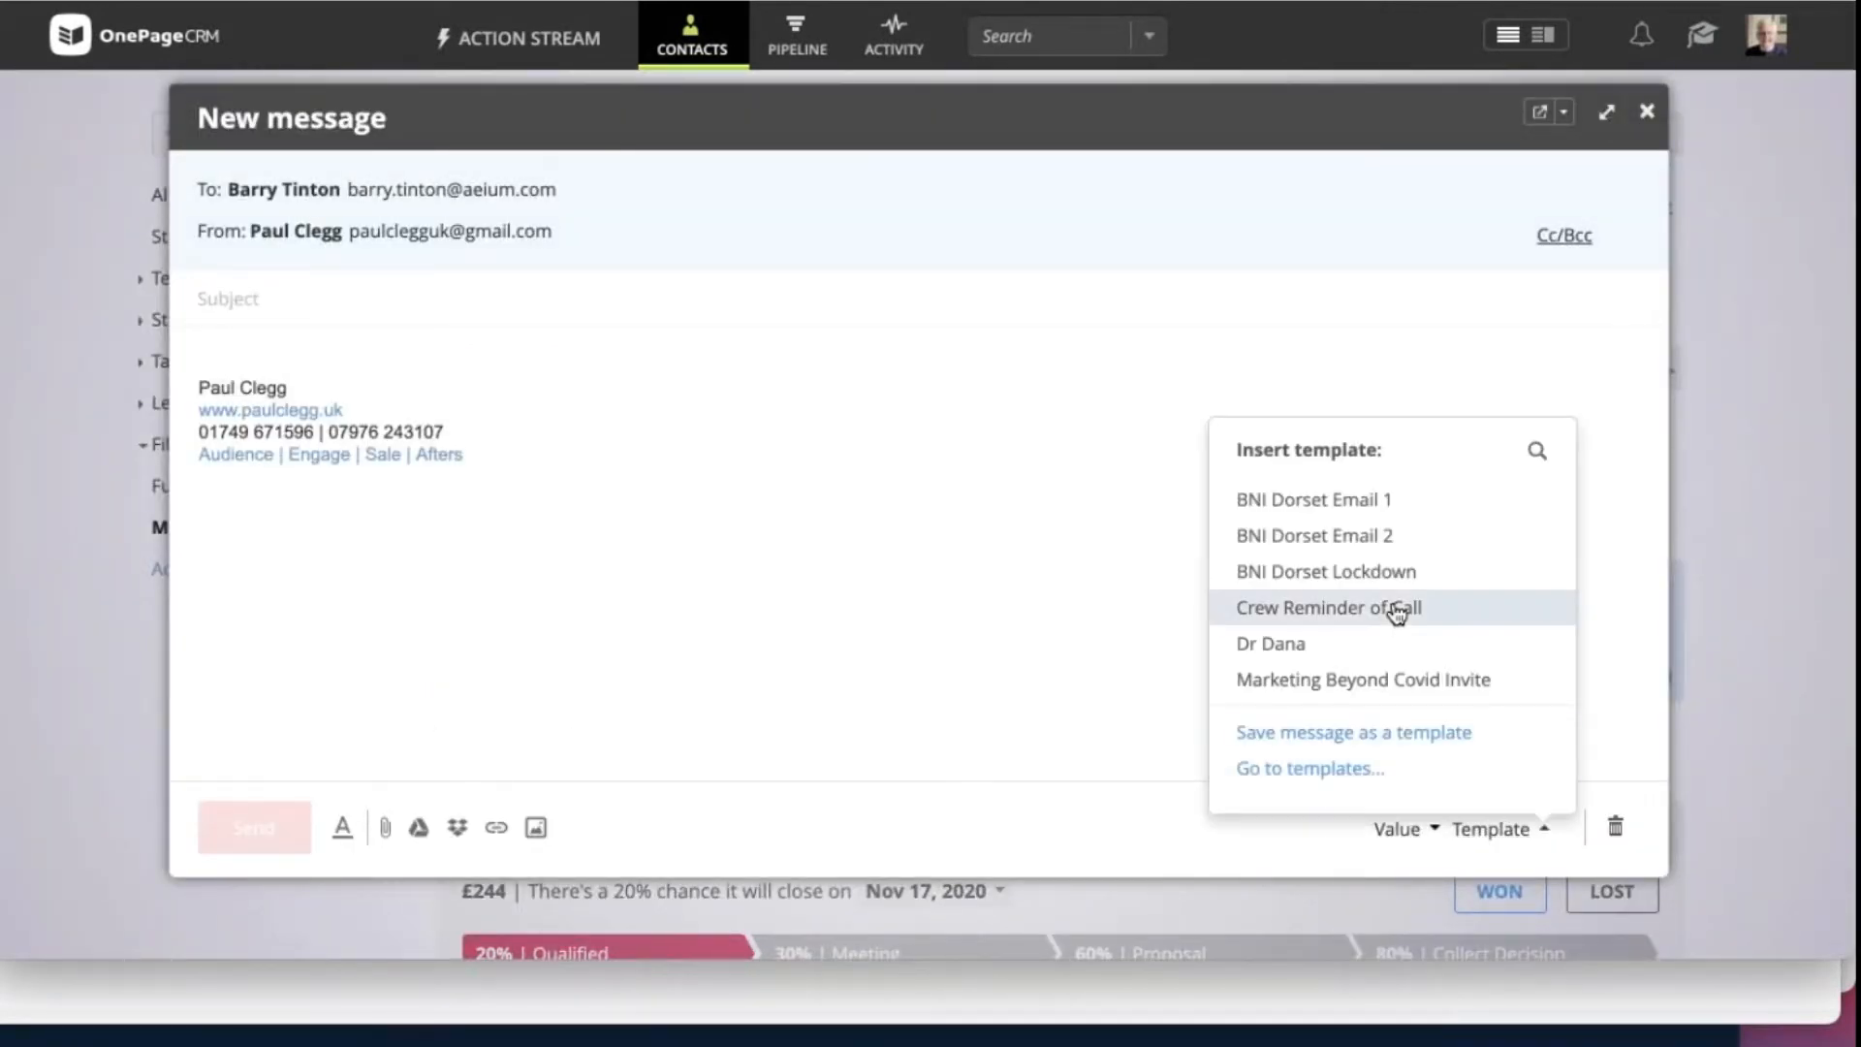
{"action": "scroll", "coordinate": [1396, 615], "scroll_direction": "down", "scroll_amount": 2}
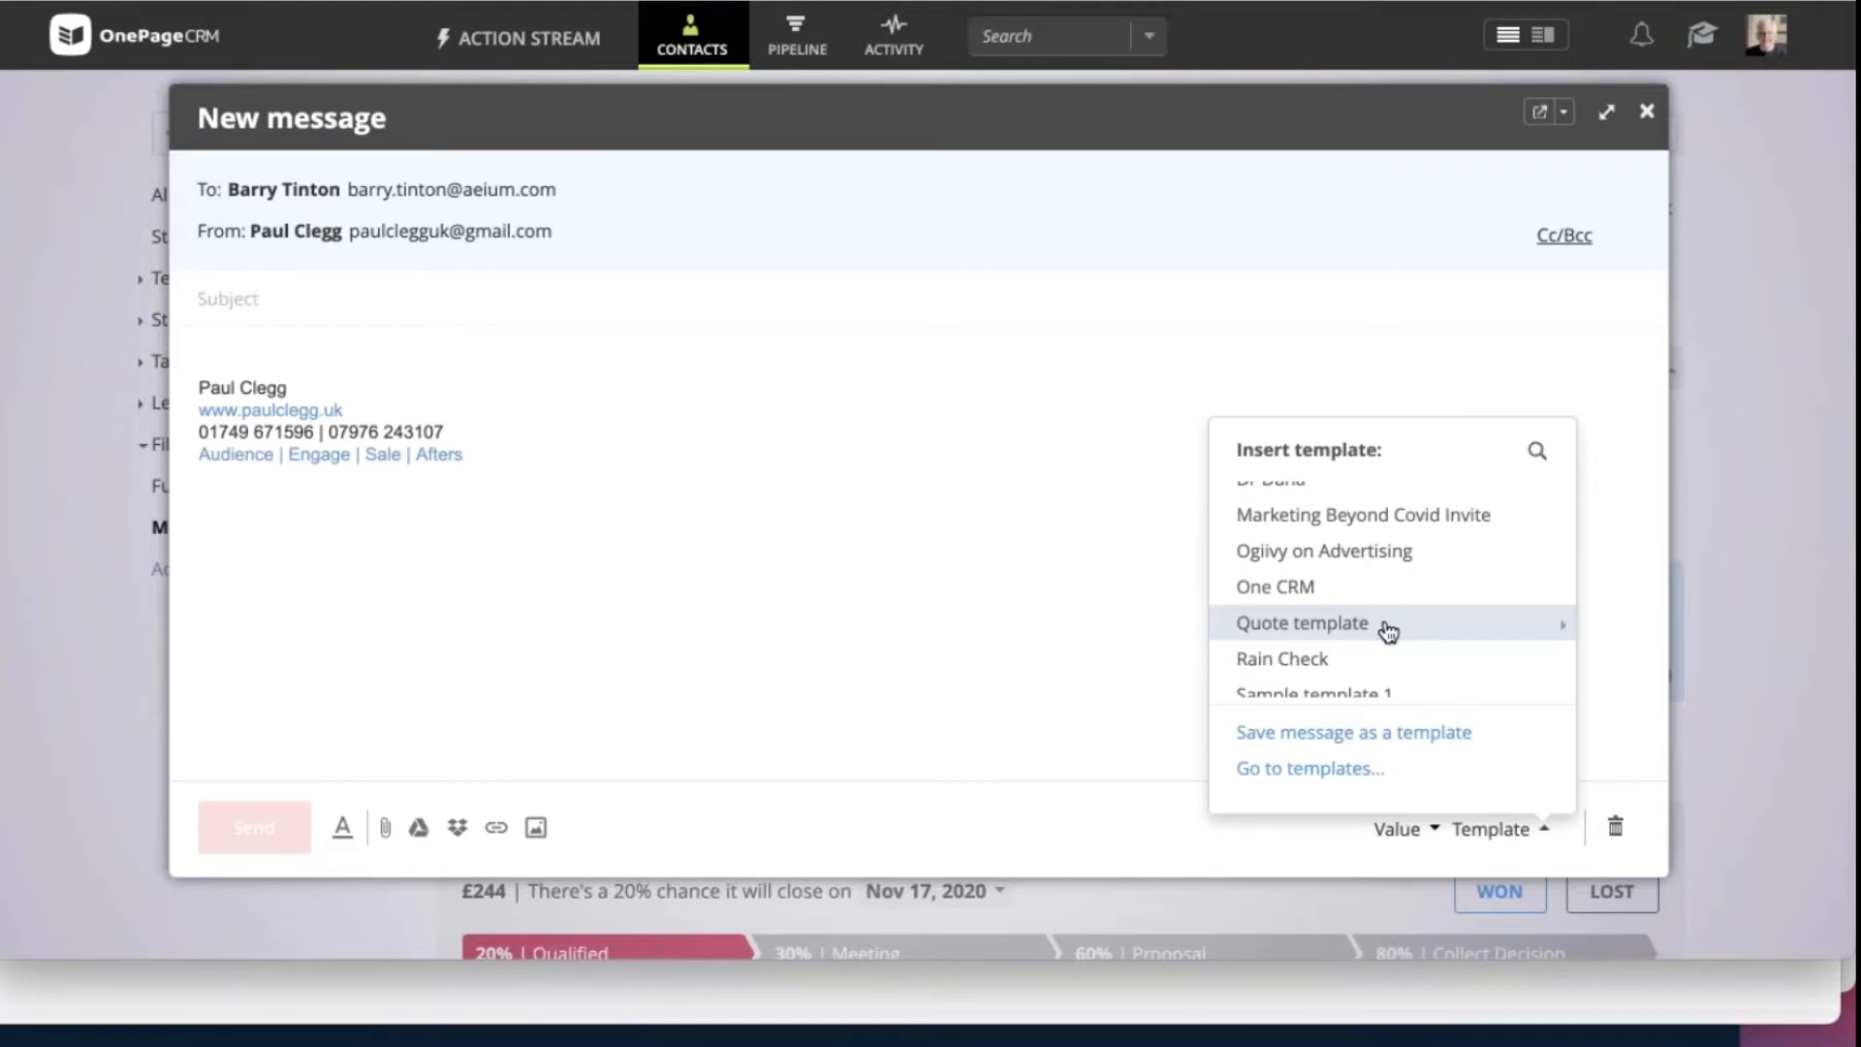
{"action": "mouse_move", "coordinate": [1388, 631]}
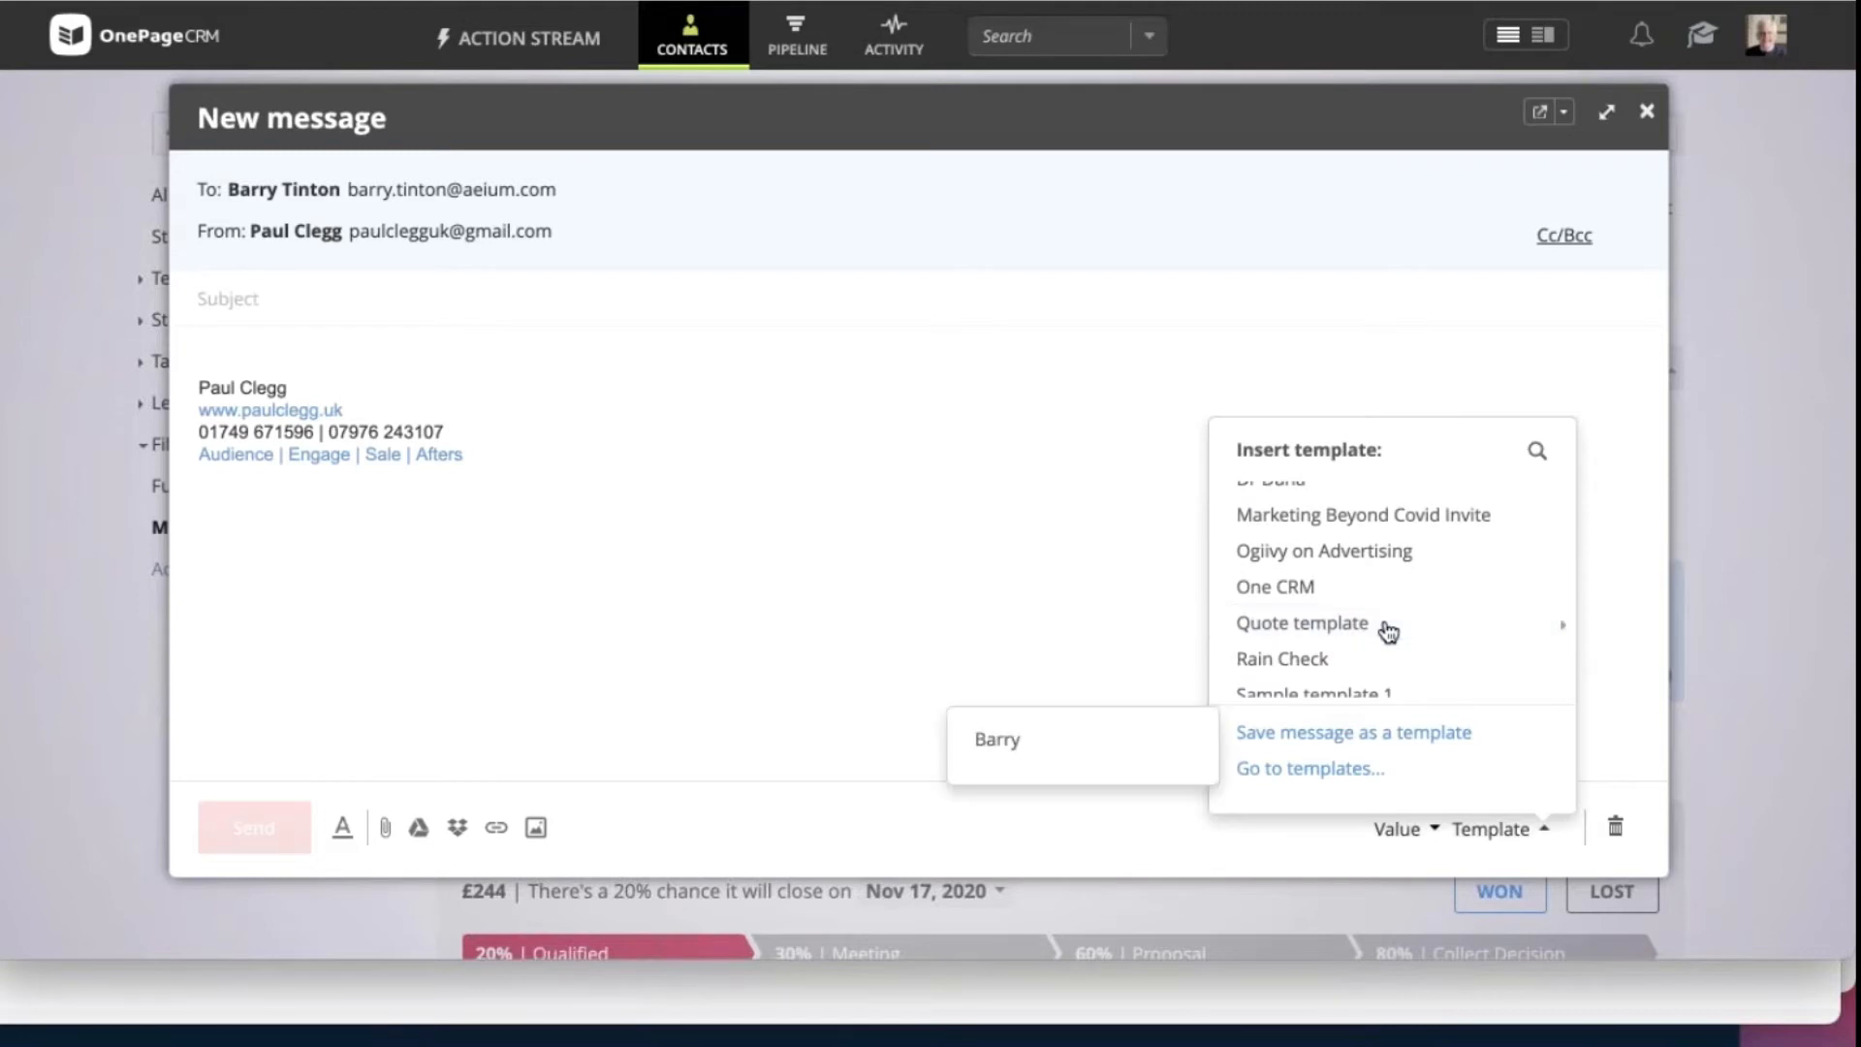
{"action": "left_click", "coordinate": [1040, 740]}
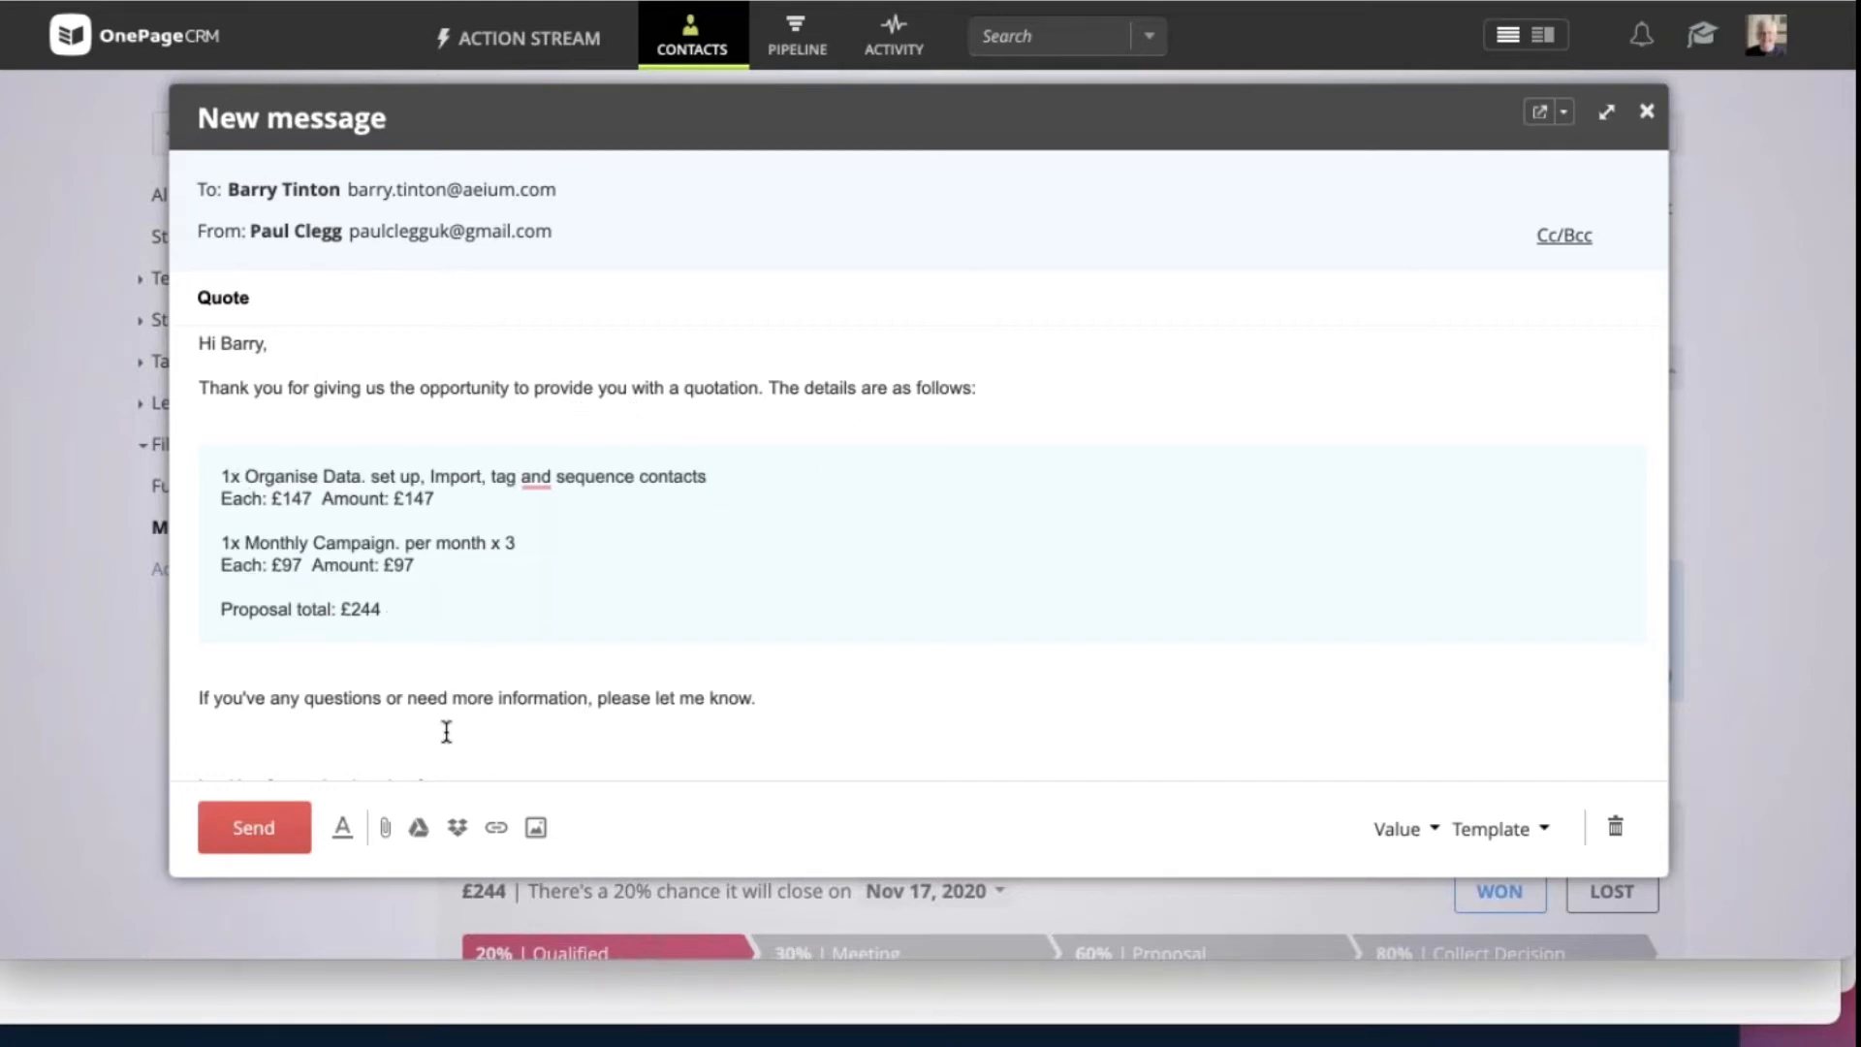
{"action": "left_click", "coordinate": [1648, 113]}
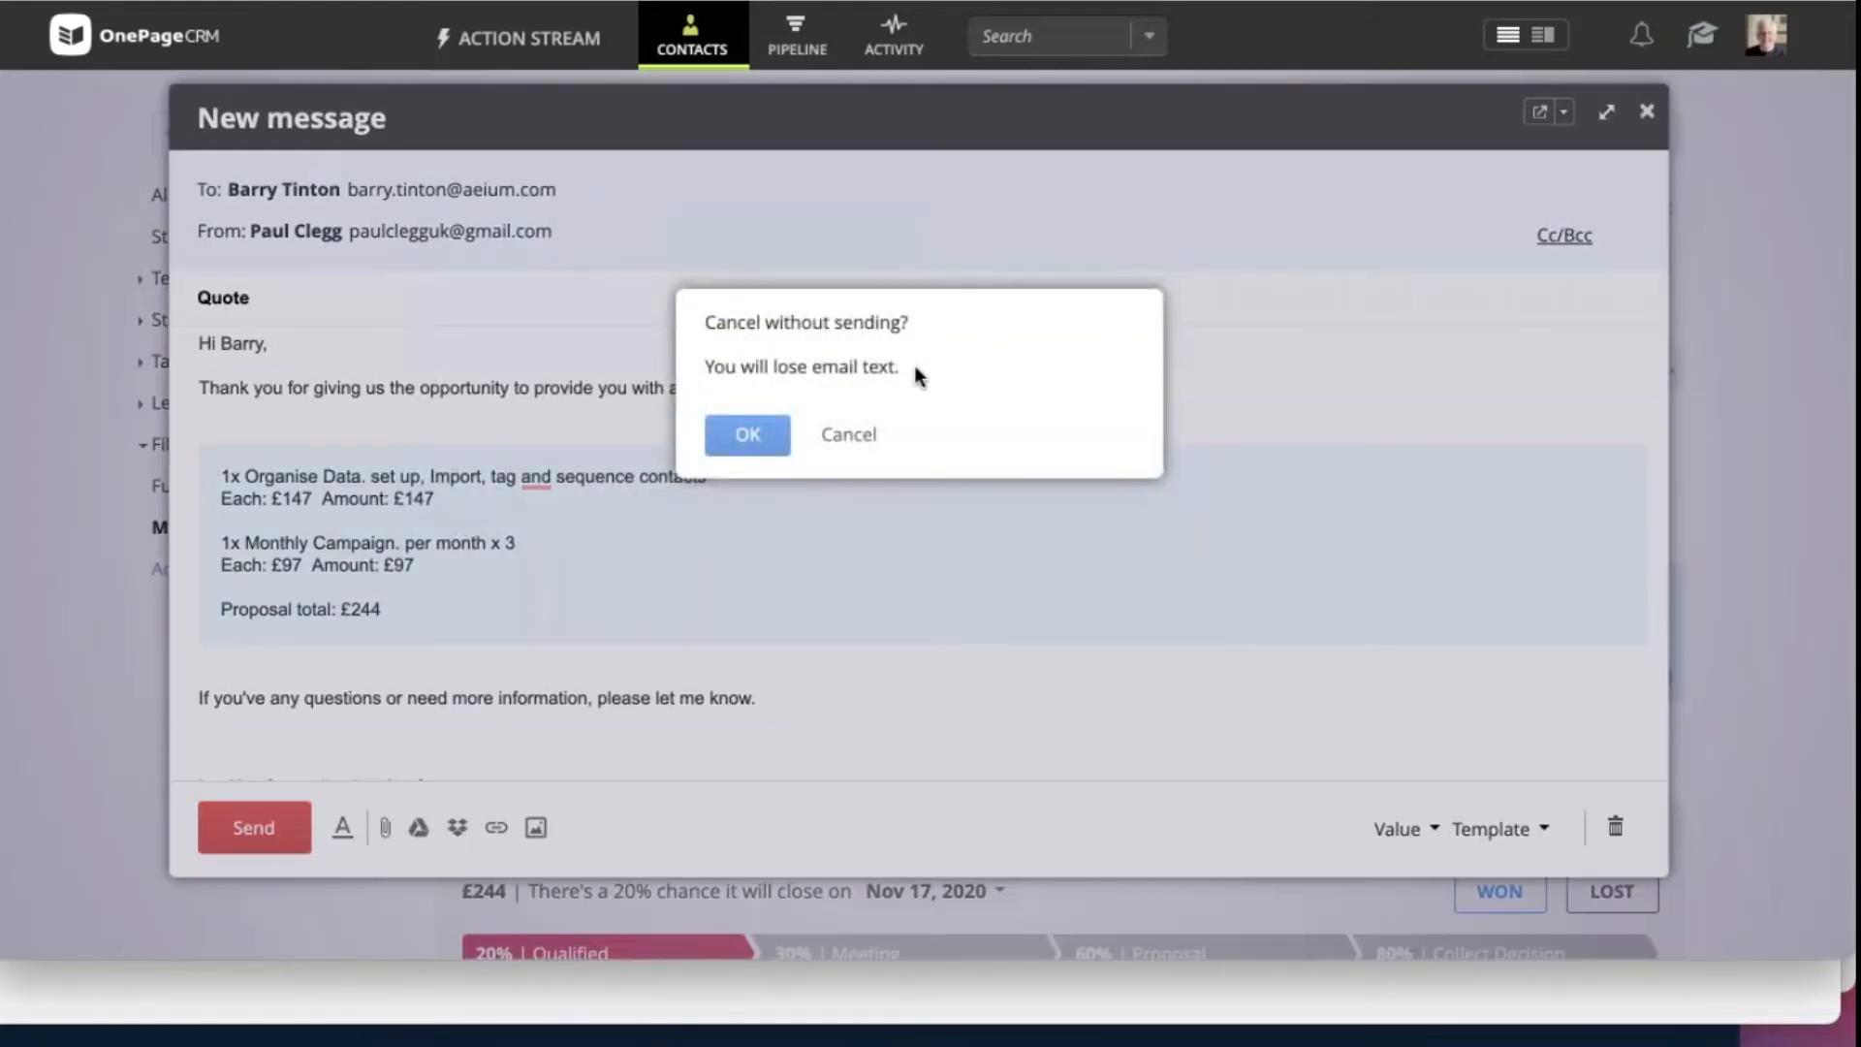
{"action": "left_click", "coordinate": [766, 438]}
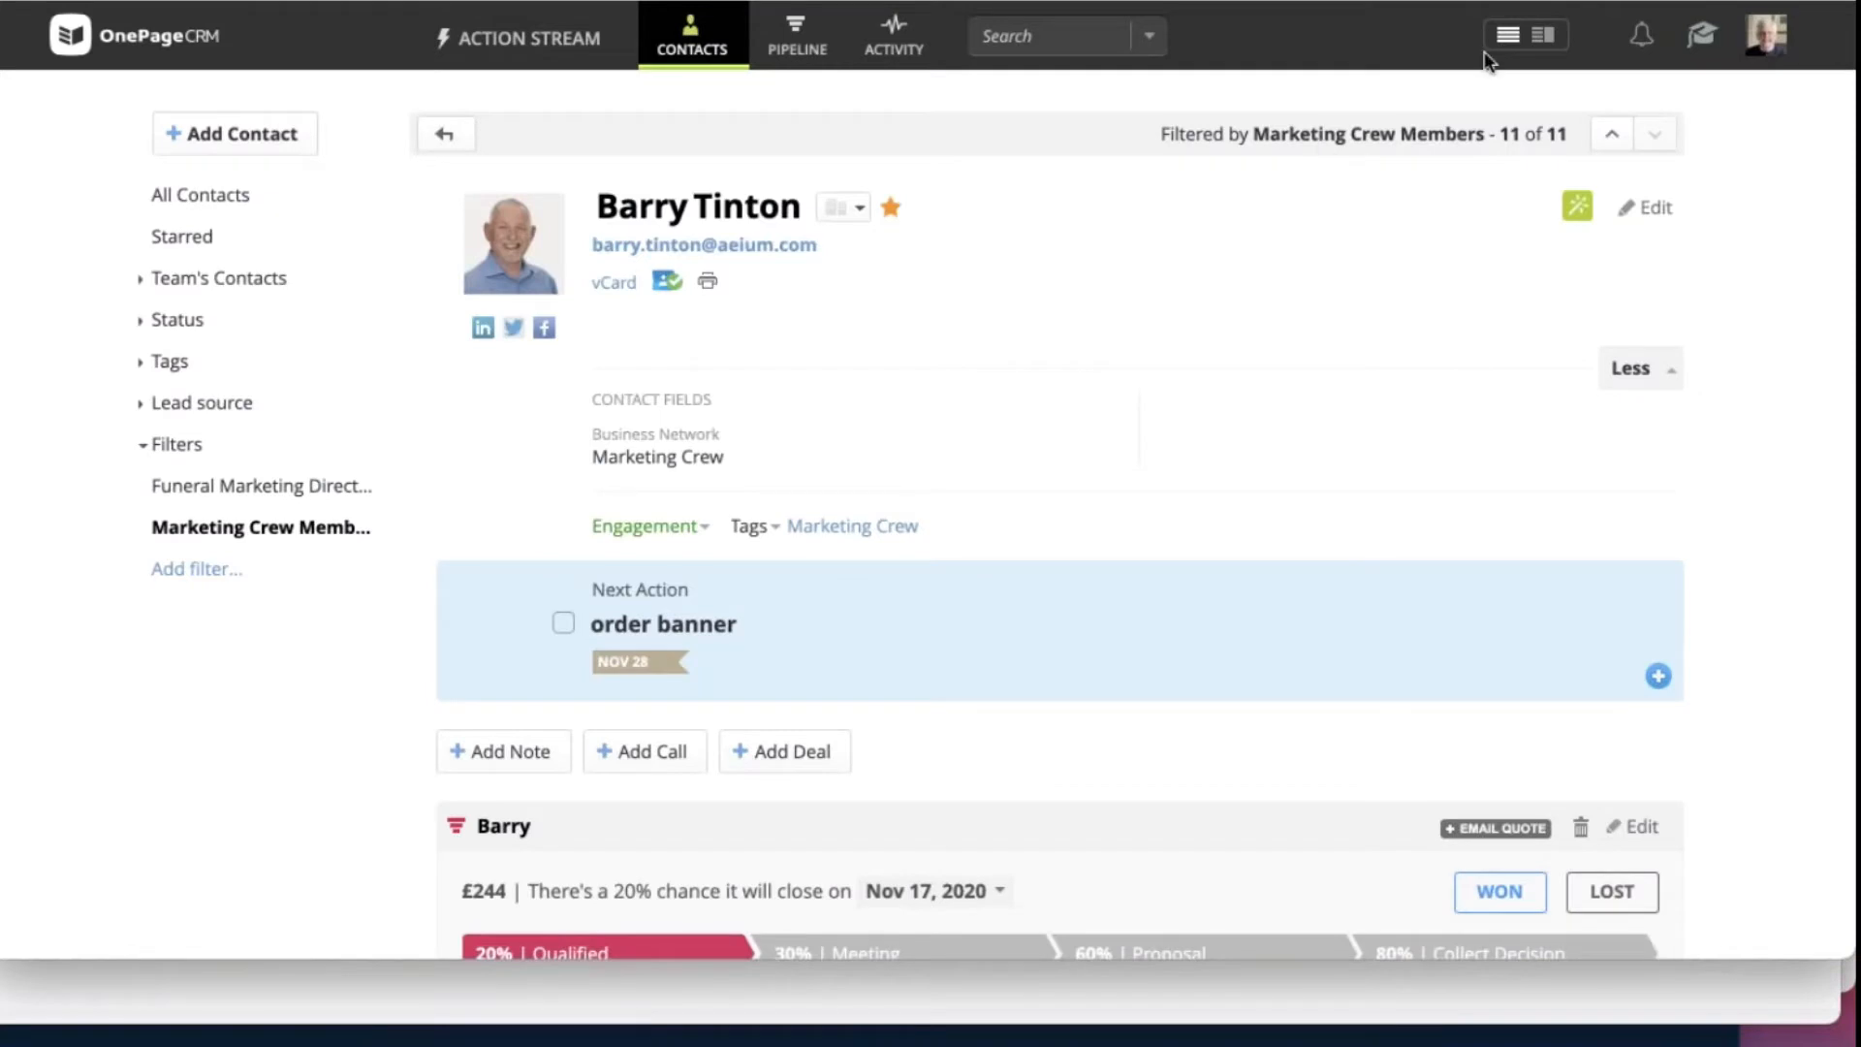